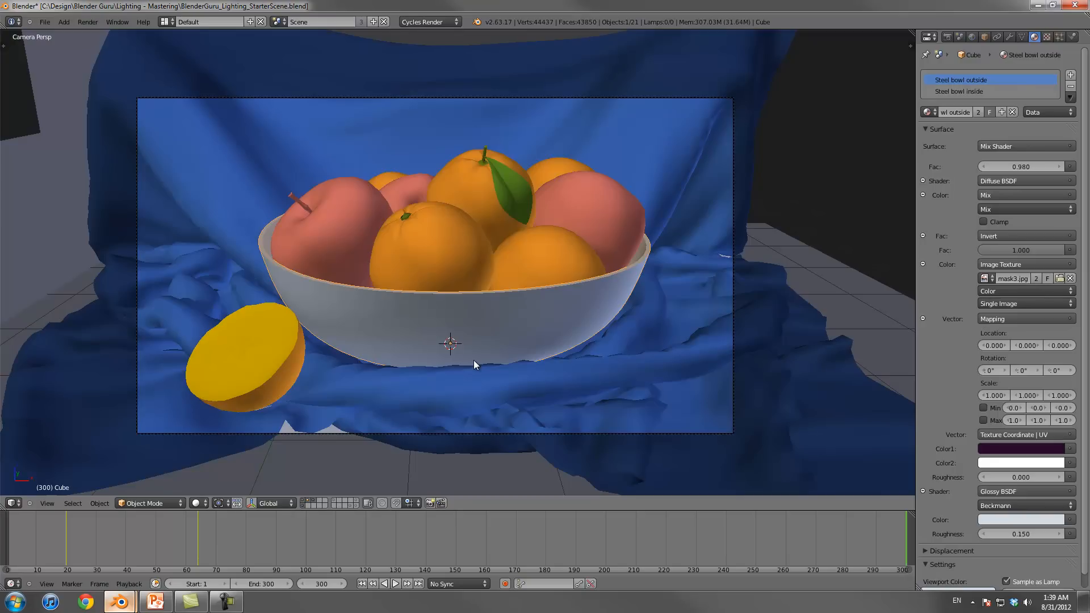
{"action": "key", "text": "KP_7"}
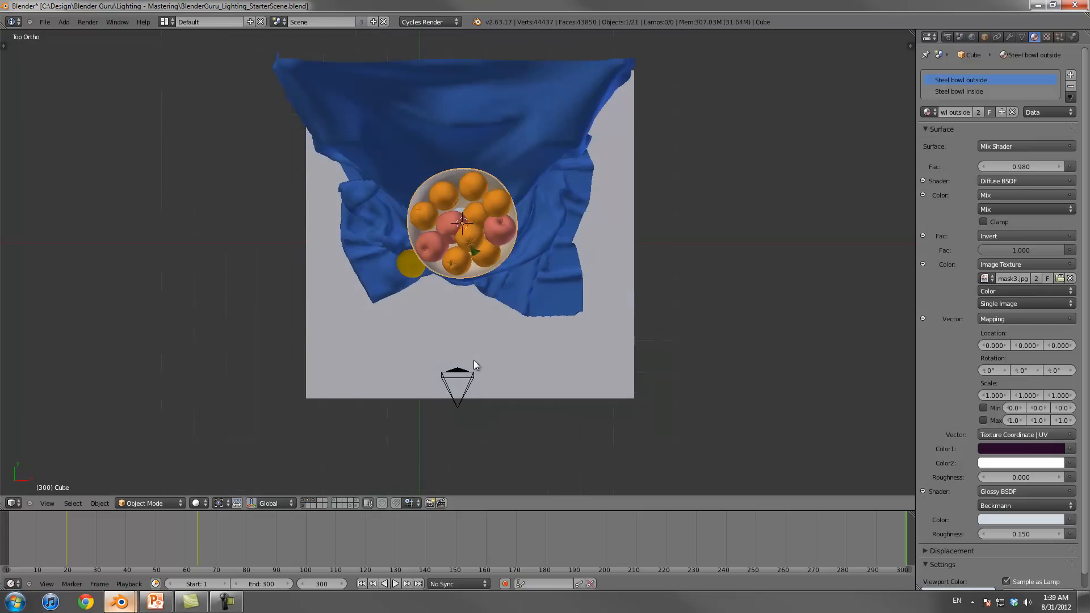
{"action": "scroll", "coordinate": [473, 361], "scroll_direction": "down", "scroll_amount": 1}
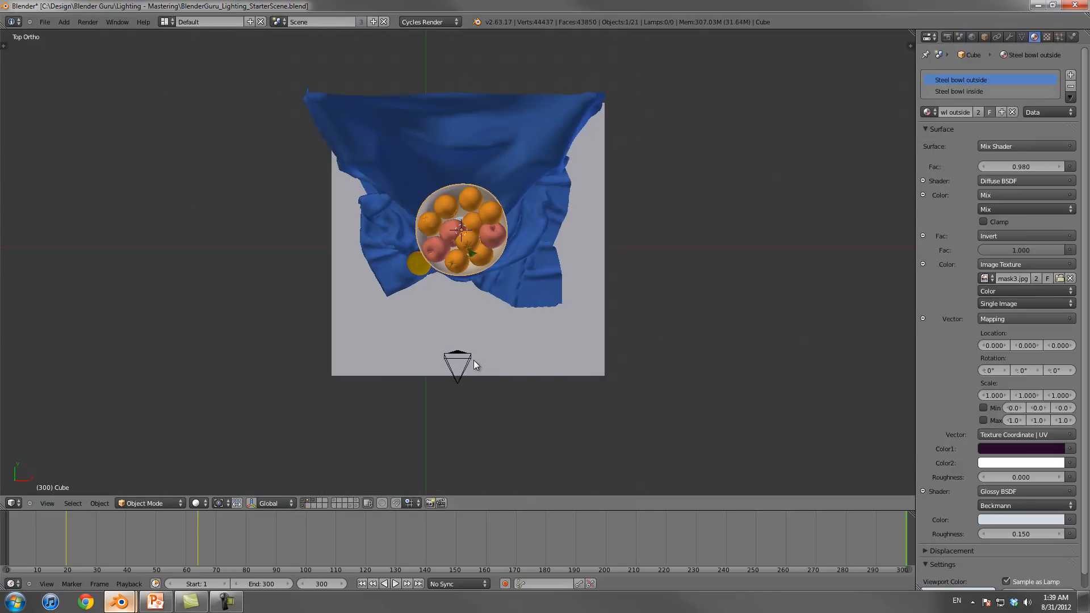
{"action": "key", "text": "shift+a"}
{"action": "mouse_move", "coordinate": [449, 341]}
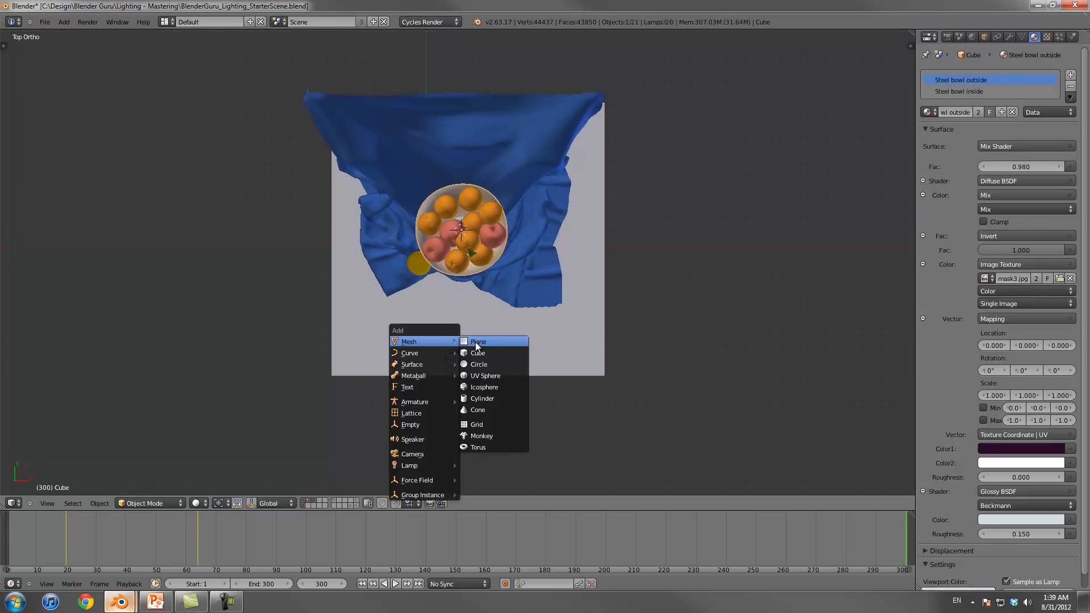
{"action": "key", "text": "Escape"}
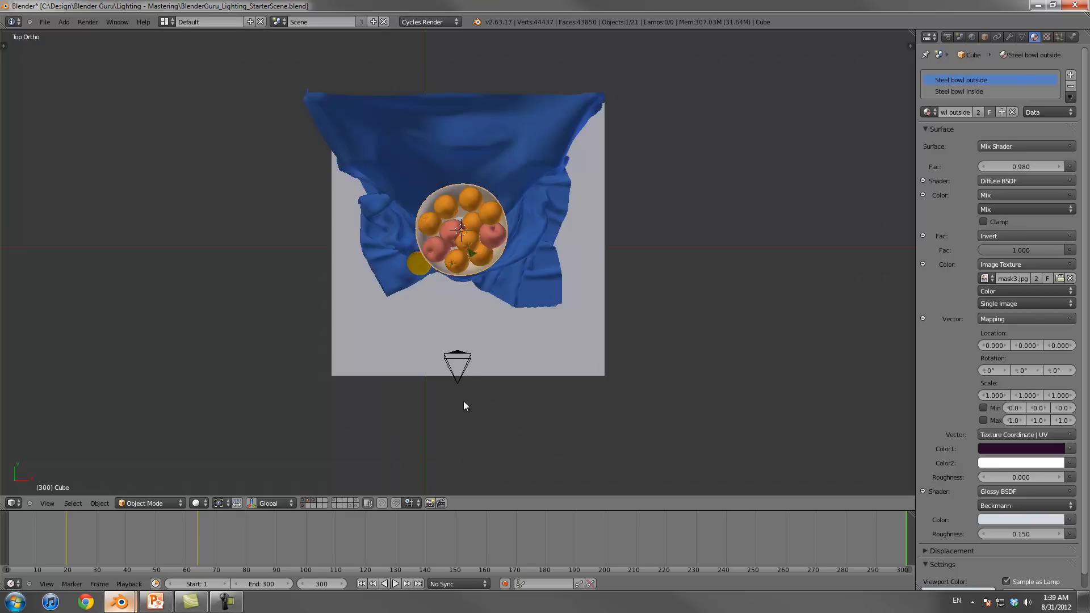
{"action": "right_click", "coordinate": [457, 385]}
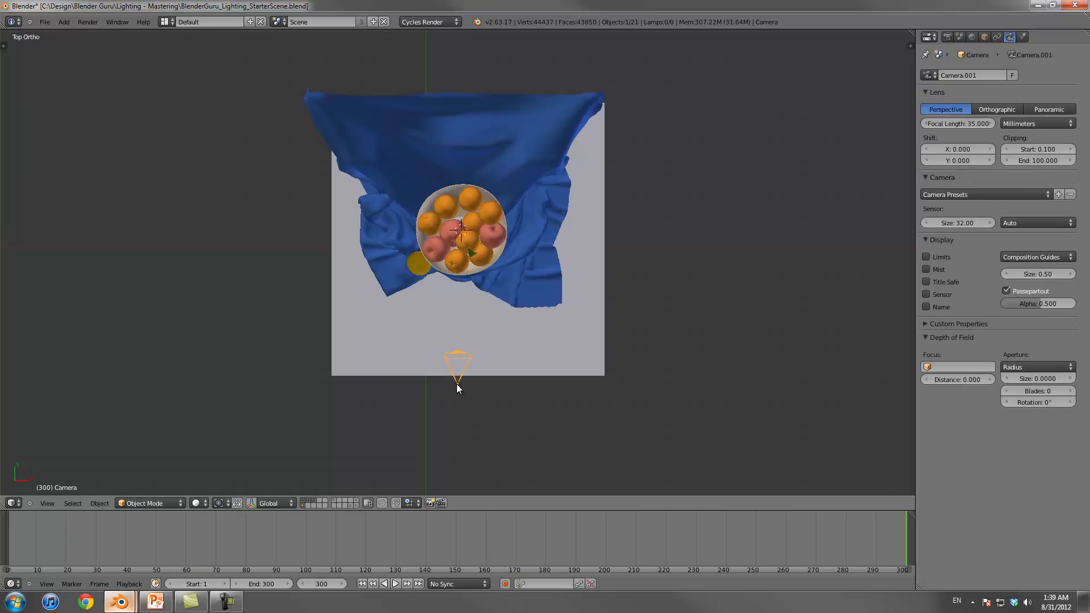
{"action": "key", "text": "KP_0"}
{"action": "key", "text": "KP_7"}
{"action": "key", "text": "KP_1"}
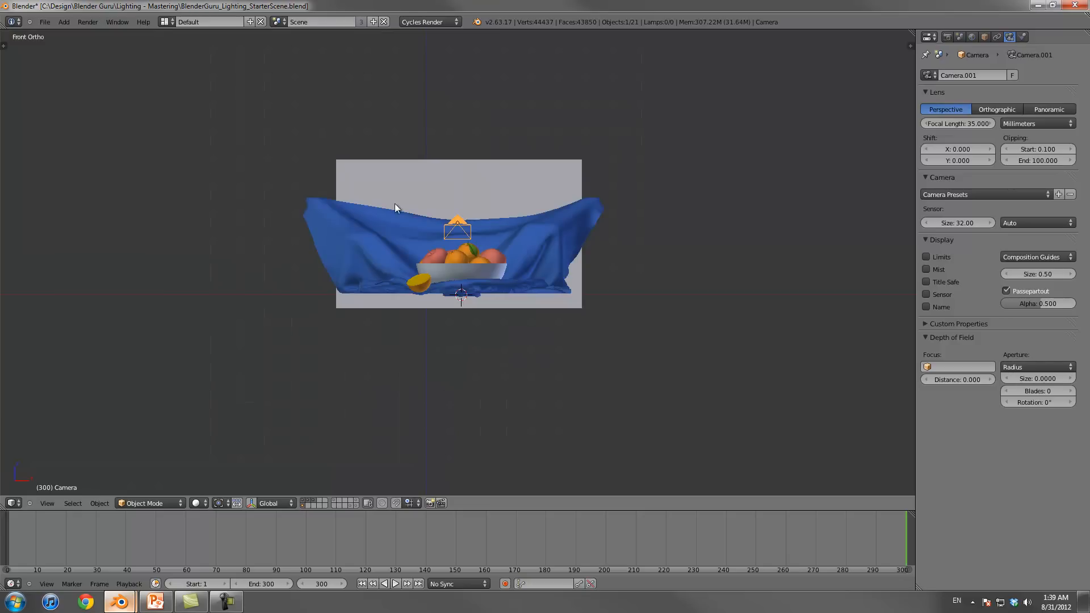
{"action": "middle_click_drag", "start_coordinate": [442, 256], "coordinate": [423, 316]}
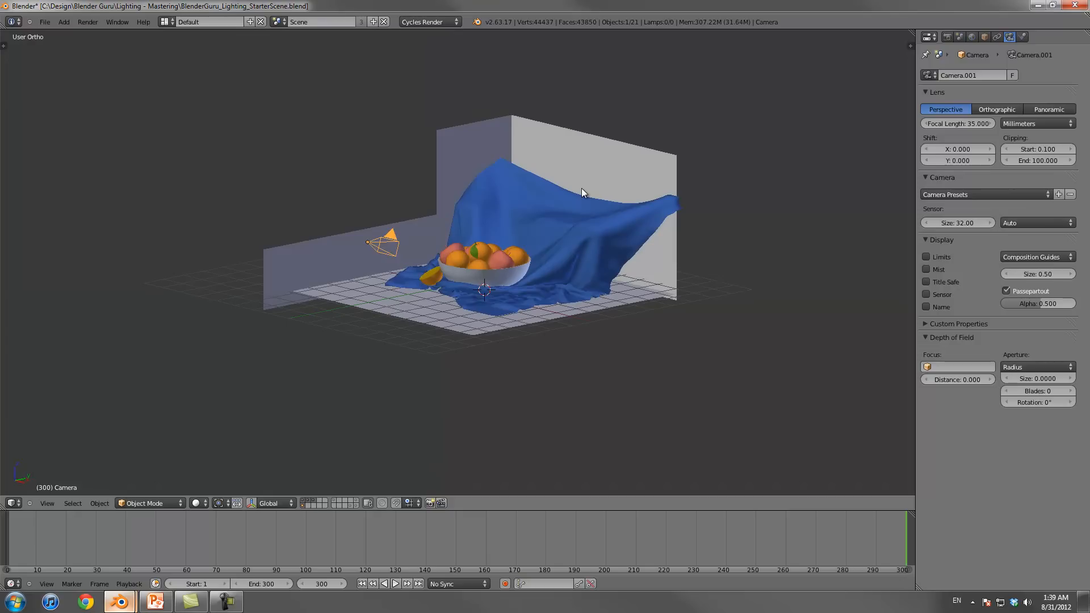
Step: Snap the 3D cursor to the steel fruit bowl
{"action": "left_click", "coordinate": [447, 21]}
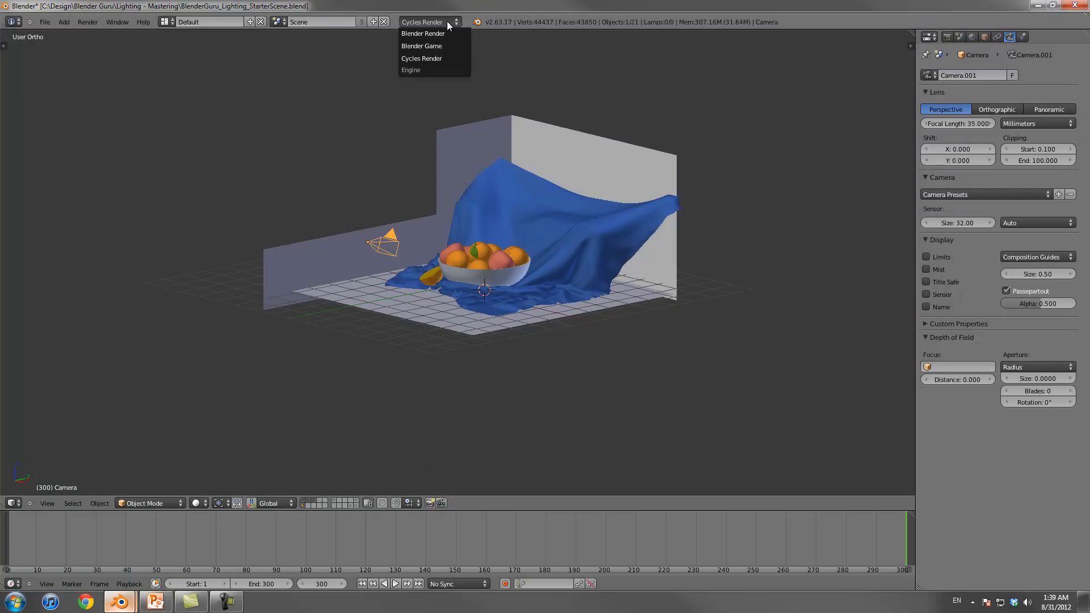
{"action": "left_click", "coordinate": [536, 73]}
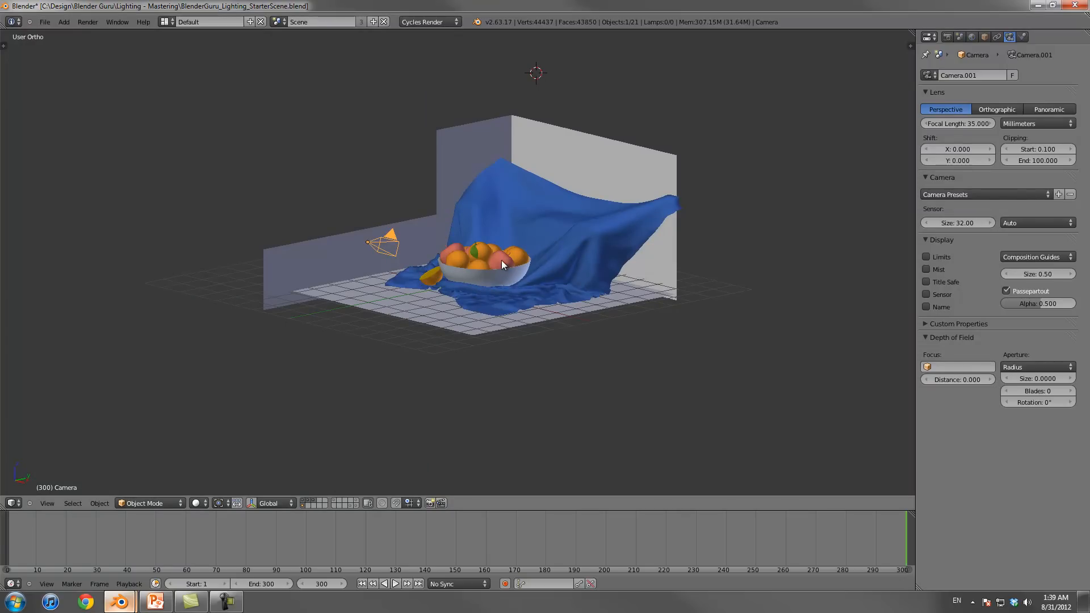
{"action": "right_click", "coordinate": [499, 277]}
{"action": "key", "text": "shift+s"}
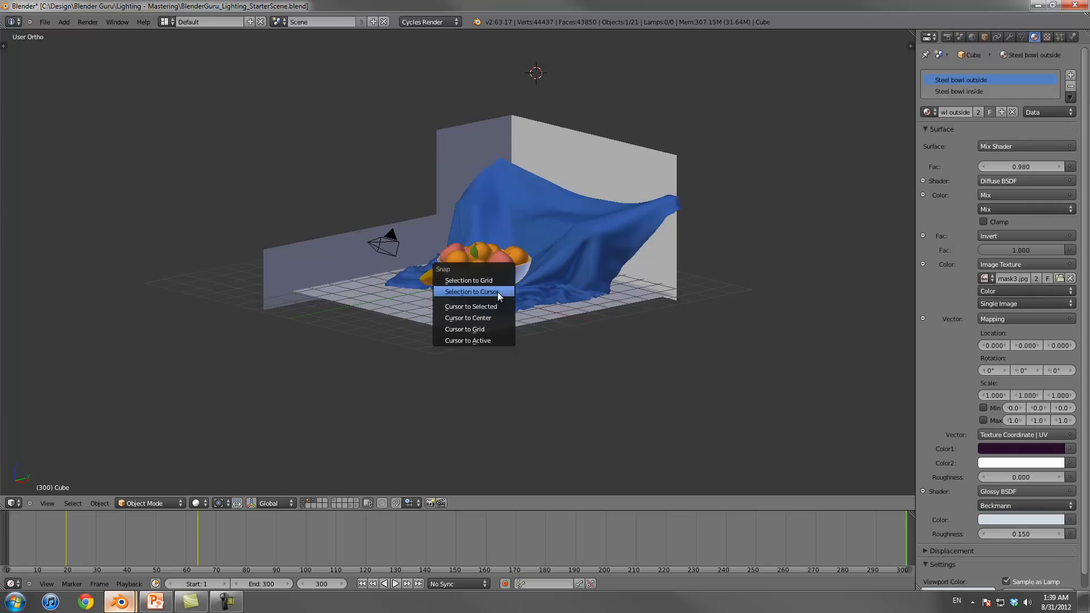
{"action": "left_click", "coordinate": [493, 307]}
Step: Add a mesh plane at the 3D cursor beneath the fruit bowl
{"action": "left_click", "coordinate": [422, 23]}
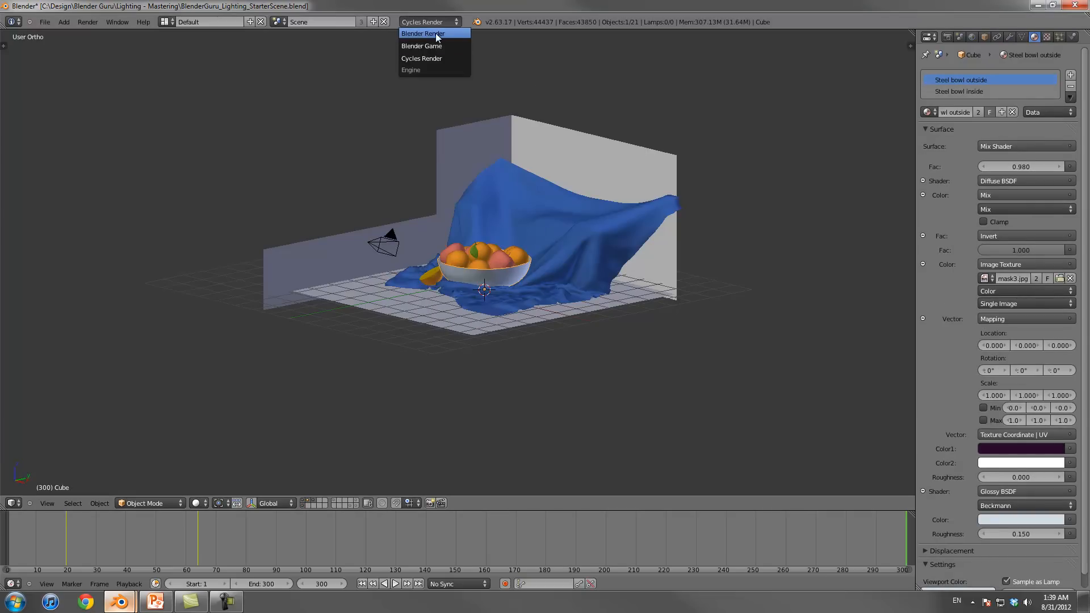
{"action": "key", "text": "shift+a"}
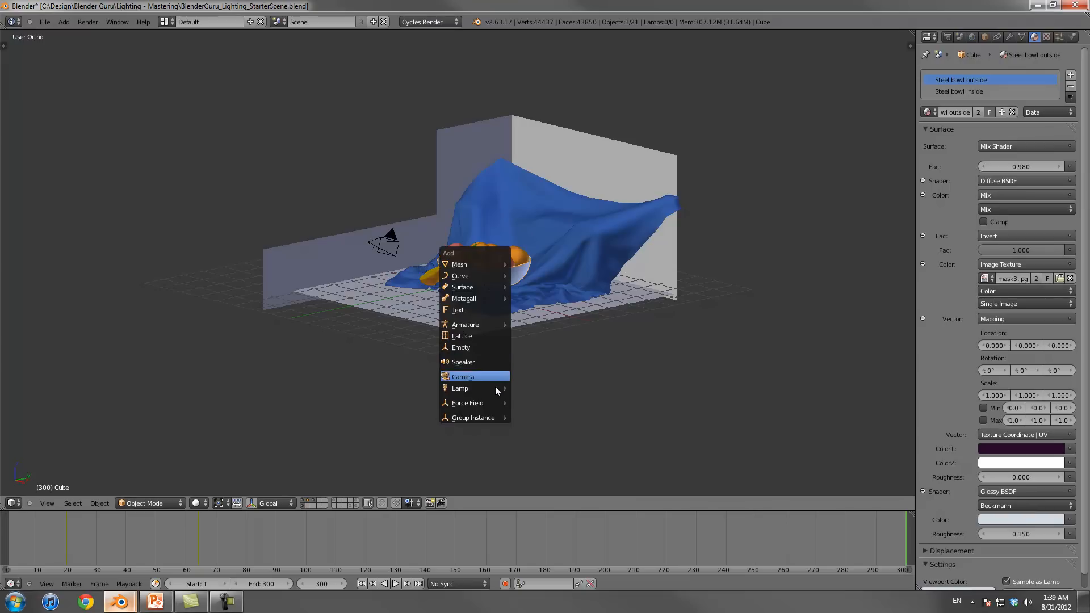
{"action": "mouse_move", "coordinate": [492, 391]}
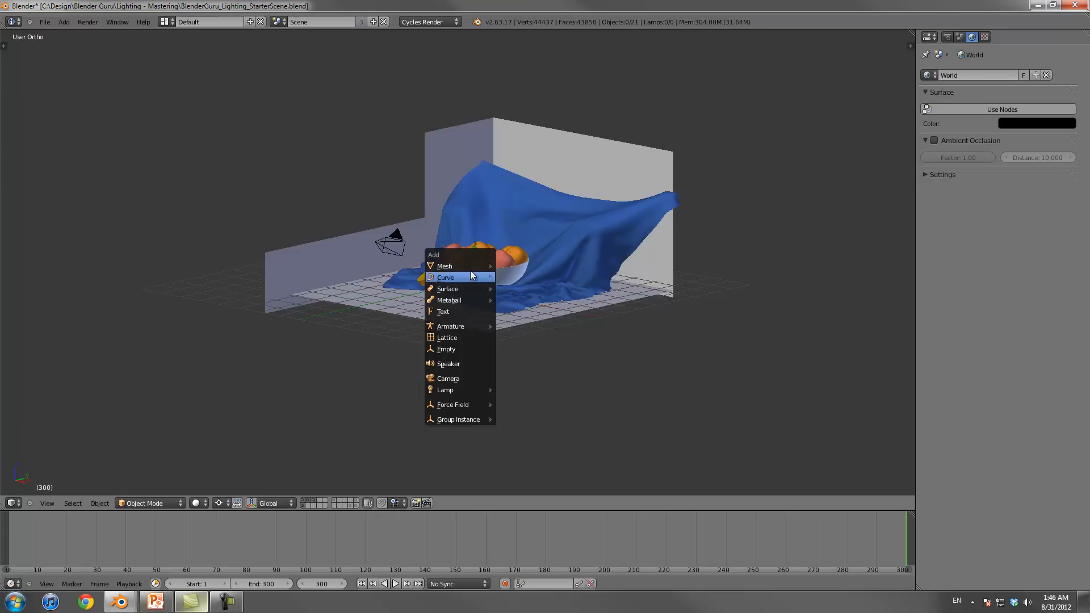
{"action": "mouse_move", "coordinate": [475, 266]}
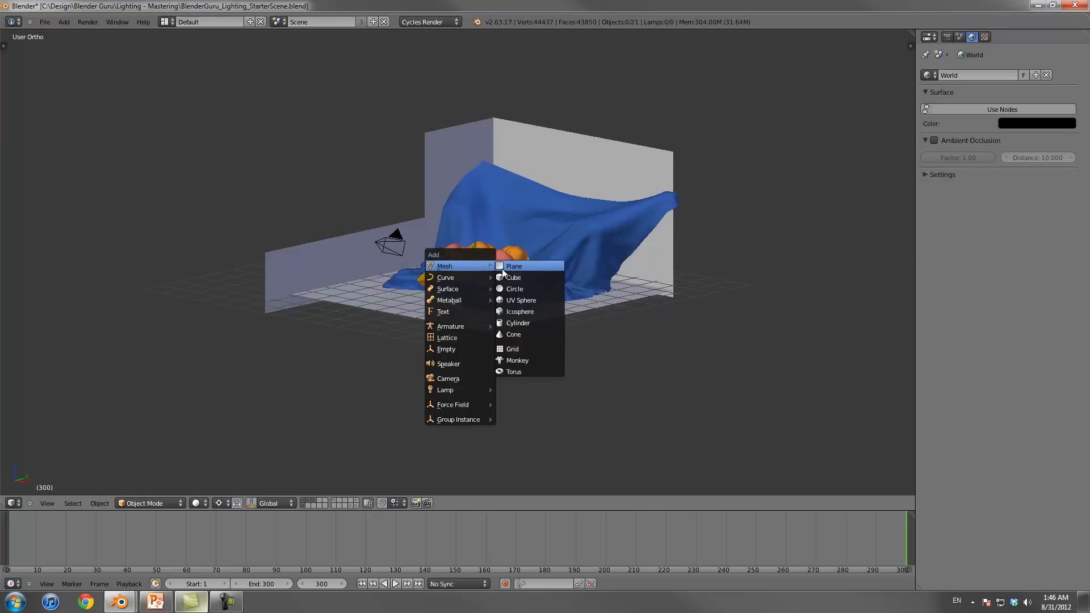
{"action": "mouse_move", "coordinate": [465, 391]}
{"action": "left_click", "coordinate": [528, 267]}
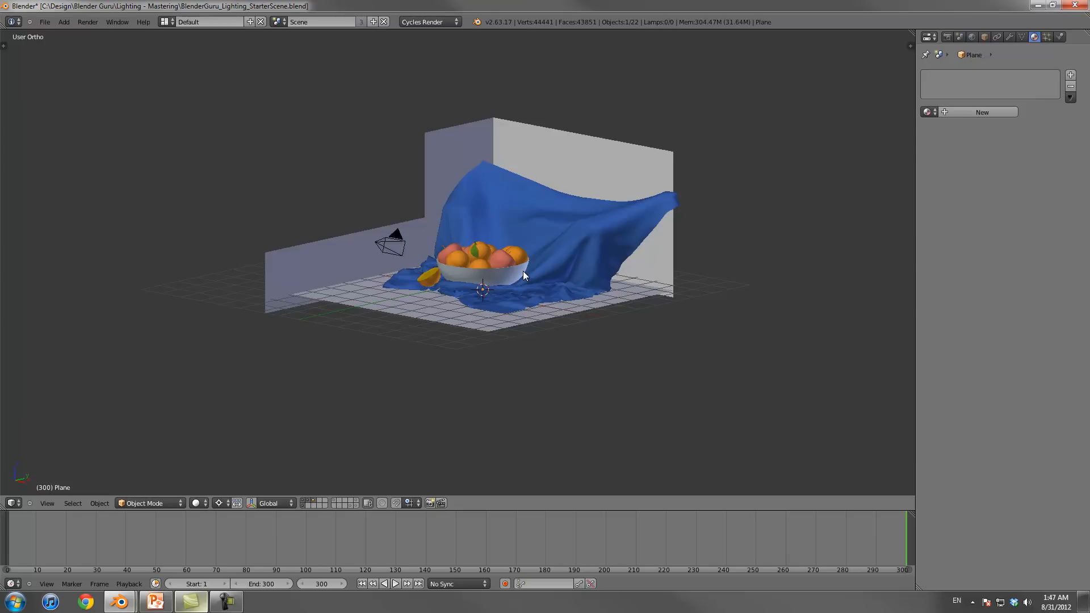
Step: Move the plane along the Y axis away from the bowl, to a spot behind the camera
{"action": "mouse_move", "coordinate": [496, 328]}
{"action": "middle_mouse_down"}
{"action": "mouse_move", "coordinate": [544, 321]}
{"action": "mouse_move", "coordinate": [497, 302]}
{"action": "mouse_move", "coordinate": [495, 279]}
{"action": "mouse_move", "coordinate": [528, 283]}
{"action": "middle_mouse_up"}
{"action": "scroll", "coordinate": [523, 325], "scroll_direction": "up", "scroll_amount": 3}
{"action": "key", "text": "z"}
{"action": "key", "text": "z"}
{"action": "key", "text": "z"}
{"action": "key", "text": "z"}
{"action": "key", "text": "g"}
{"action": "key", "text": "y"}
{"action": "left_click", "coordinate": [218, 324]}
{"action": "middle_click_drag", "start_coordinate": [434, 313], "coordinate": [500, 264]}
{"action": "key", "text": "g"}
{"action": "key", "text": "y"}
{"action": "left_click", "coordinate": [418, 314]}
Step: In a wireframe top view, select the steel bowl and snap the 3D cursor to its centre
{"action": "key", "text": "KP_7"}
{"action": "scroll", "coordinate": [506, 310], "scroll_direction": "down", "scroll_amount": 3}
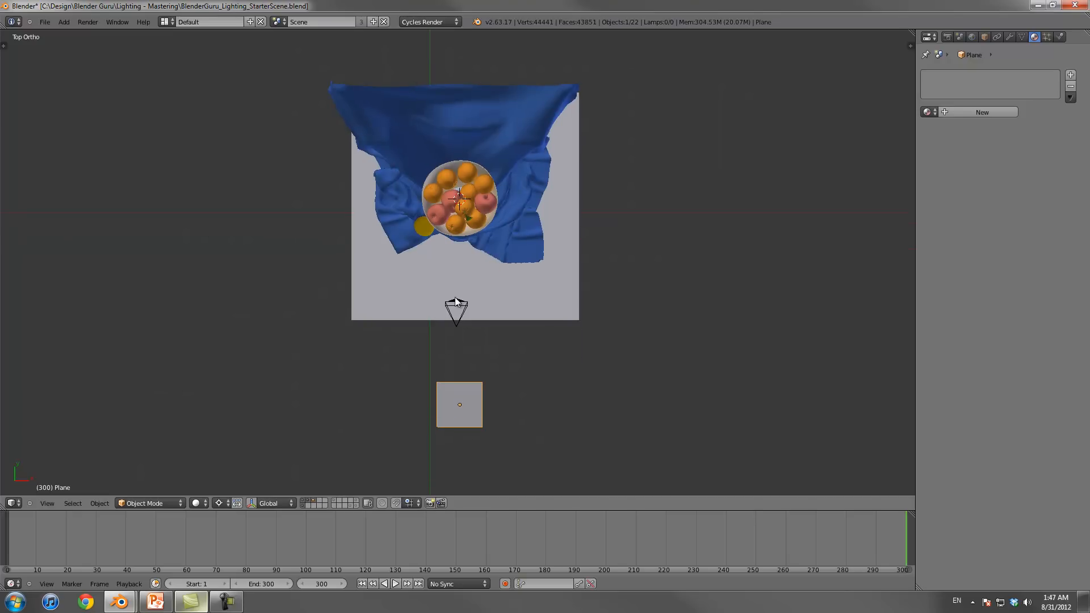
{"action": "right_click", "coordinate": [470, 237]}
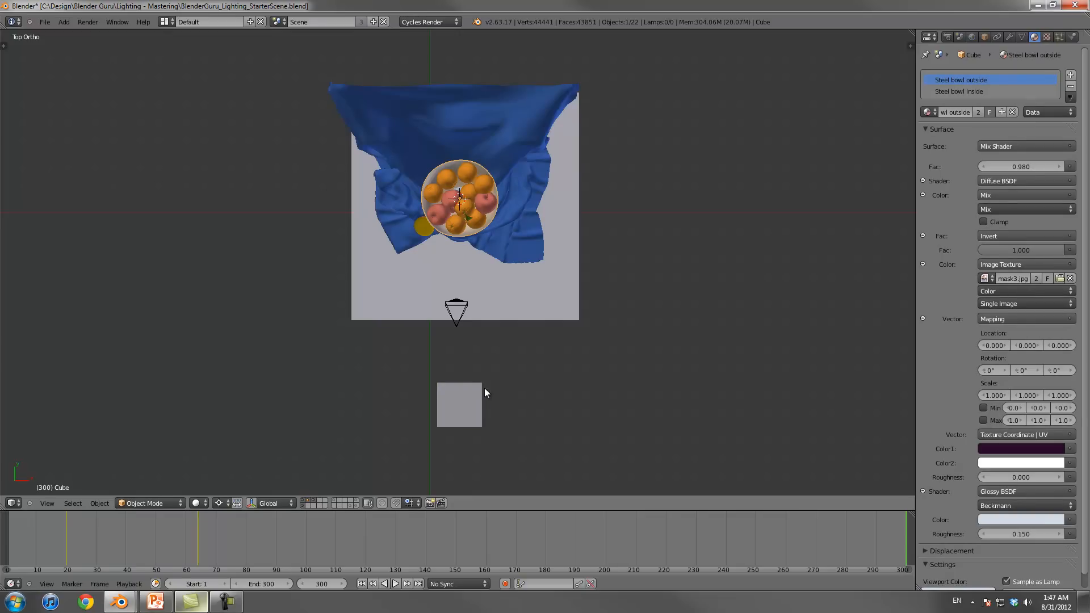
{"action": "right_click", "coordinate": [469, 230]}
{"action": "key", "text": "z"}
{"action": "right_click", "coordinate": [467, 237]}
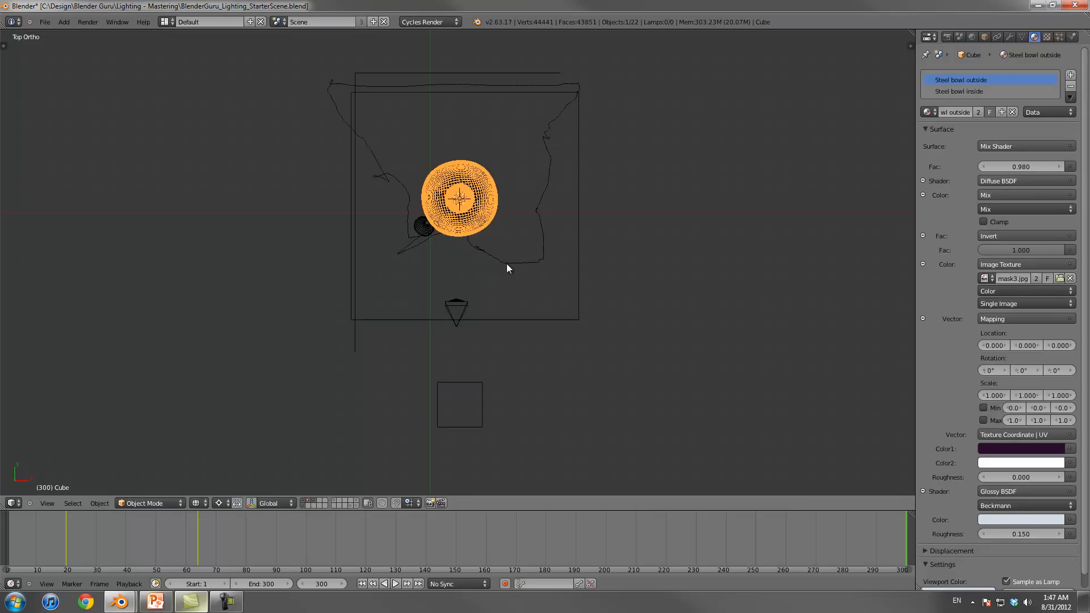
{"action": "key", "text": "shift+s"}
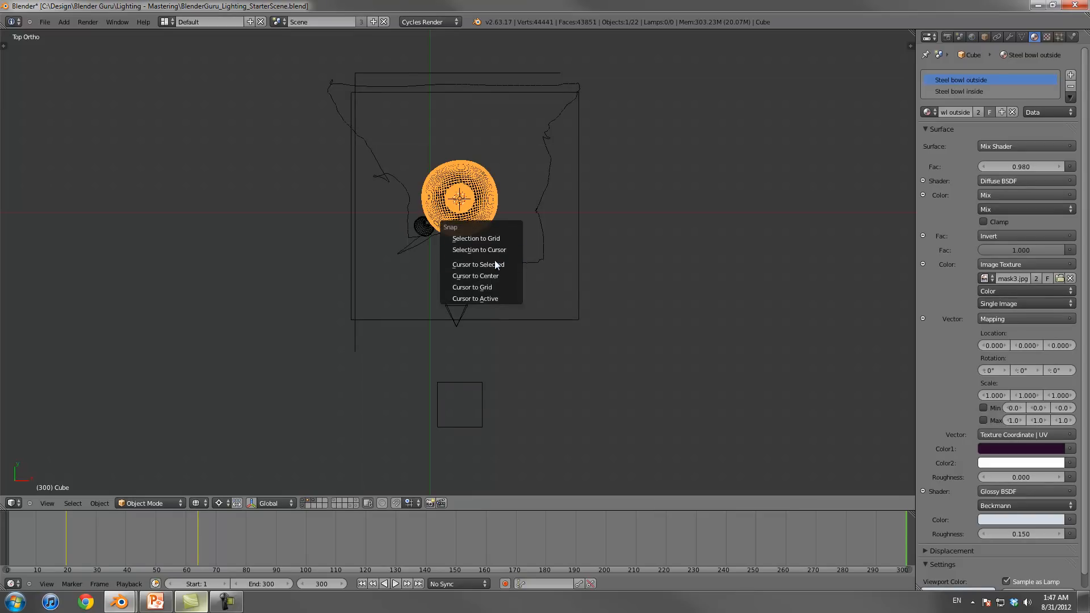
{"action": "left_click", "coordinate": [502, 264]}
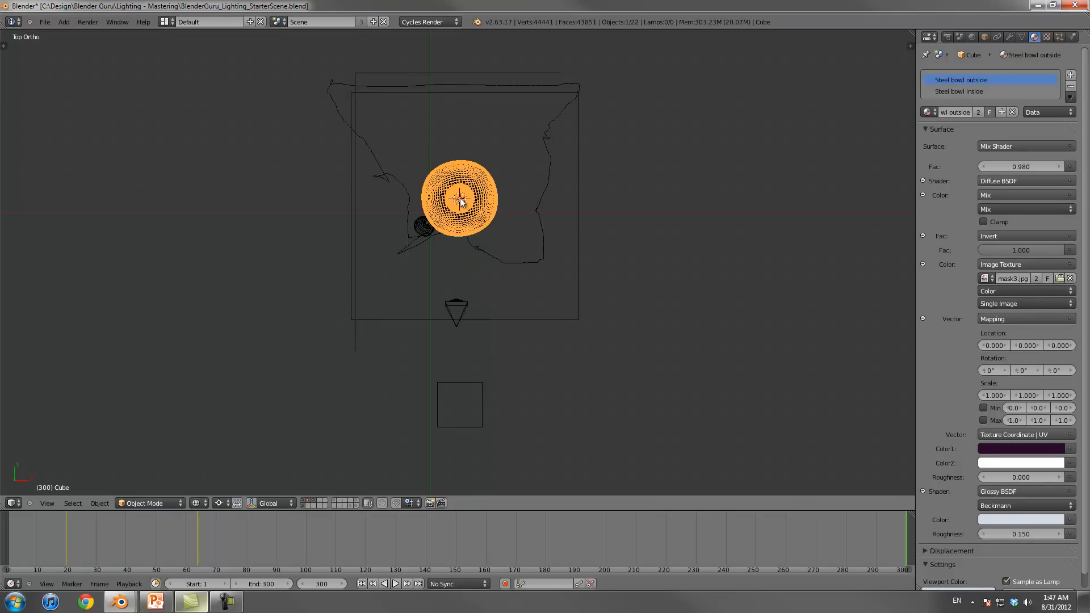
{"action": "scroll", "coordinate": [459, 210], "scroll_direction": "up", "scroll_amount": 5}
{"action": "scroll", "coordinate": [511, 362], "scroll_direction": "down", "scroll_amount": 5}
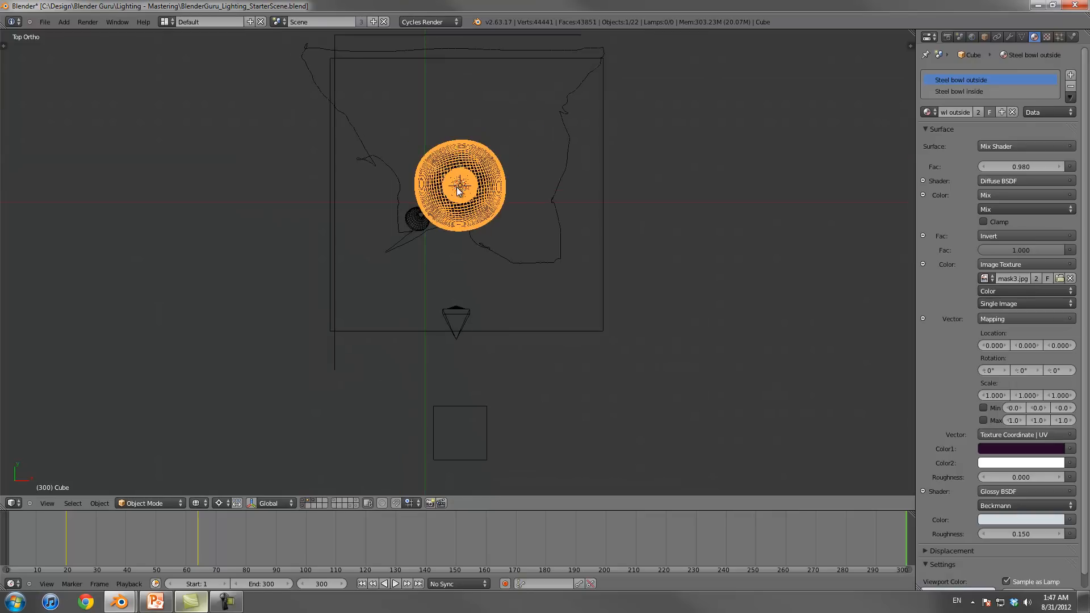
Step: Set the pivot point to the 3D cursor and rotate the plane 45° around the bowl in the top view
{"action": "right_click", "coordinate": [476, 382]}
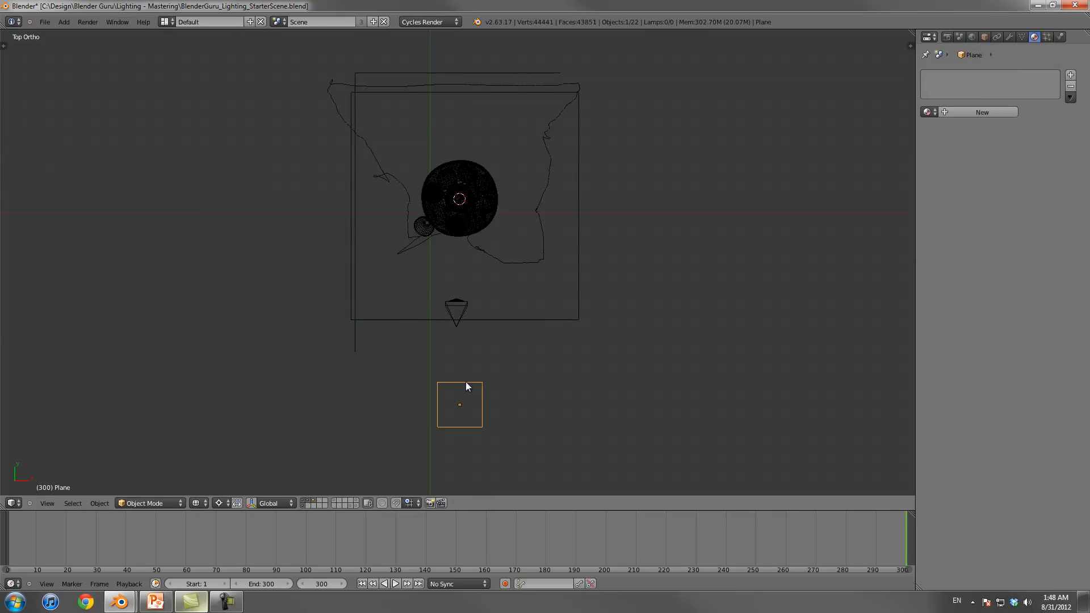
{"action": "left_click", "coordinate": [219, 503]}
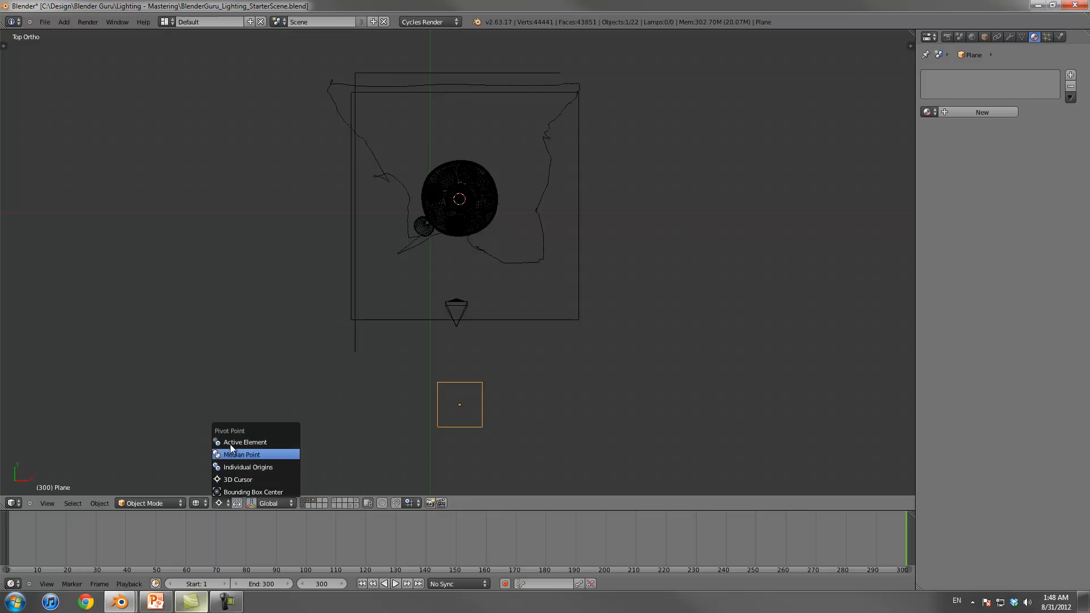
{"action": "left_click", "coordinate": [243, 480]}
{"action": "key", "text": "r"}
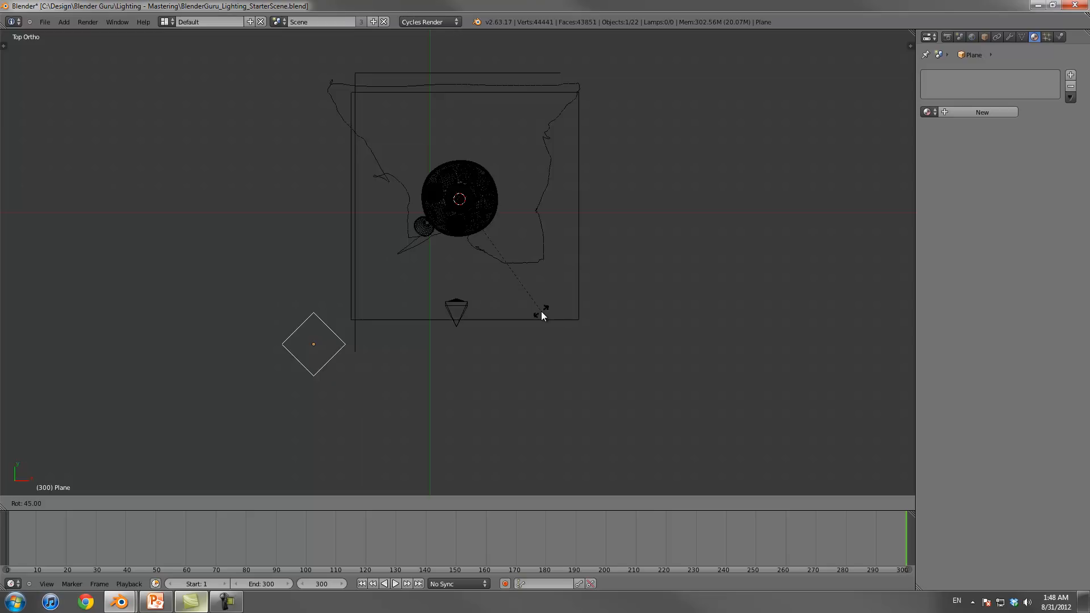
{"action": "left_click", "coordinate": [541, 311]}
Step: Raise the plane along the global Z axis, about 4.5 units or slightly more, so it sits well above the camera
{"action": "middle_click_drag", "start_coordinate": [541, 311], "coordinate": [422, 216]}
{"action": "middle_click_drag", "start_coordinate": [428, 295], "coordinate": [429, 301]}
{"action": "key", "text": "g"}
{"action": "key", "text": "z"}
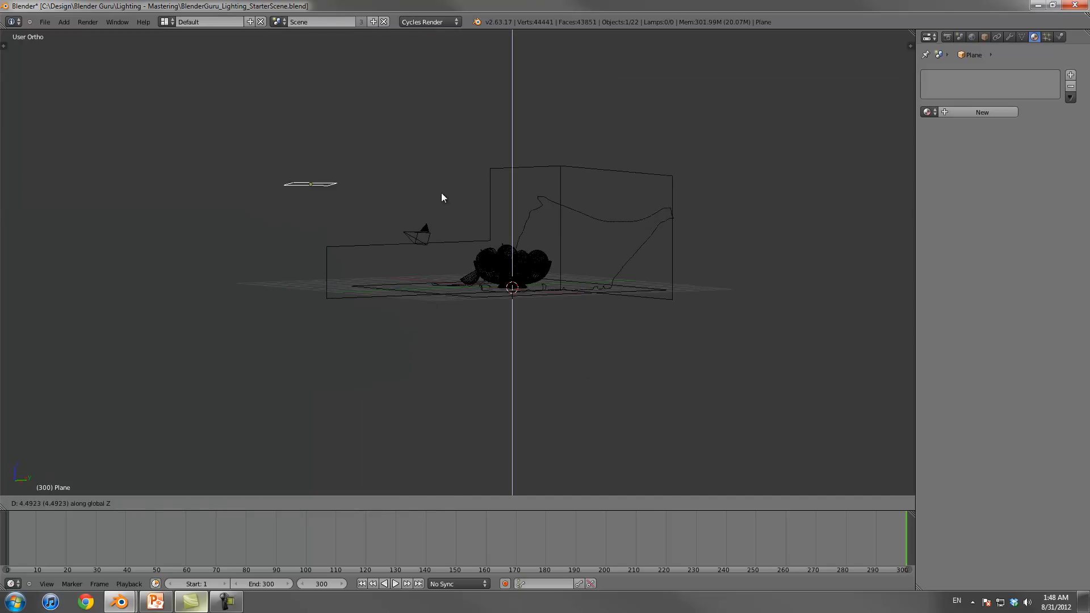
{"action": "left_click", "coordinate": [442, 174]}
{"action": "middle_click_drag", "start_coordinate": [442, 175], "coordinate": [405, 249]}
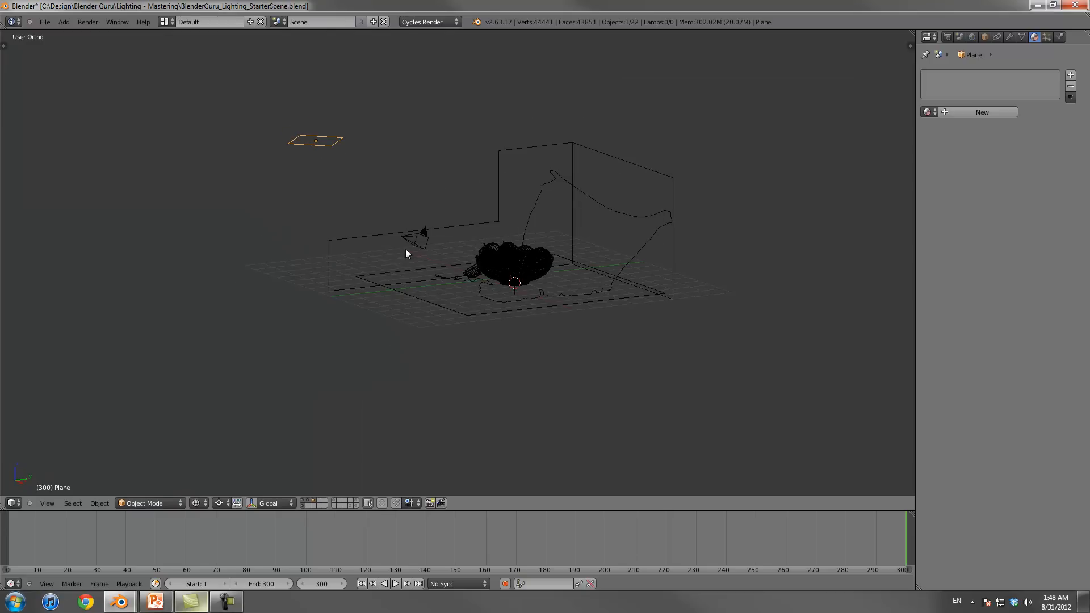
Step: Set the pivot point to Bounding Box Center and tilt the plane toward the bowl in the front view
{"action": "left_click", "coordinate": [219, 503]}
{"action": "left_click", "coordinate": [248, 490]}
{"action": "key", "text": "KP_1"}
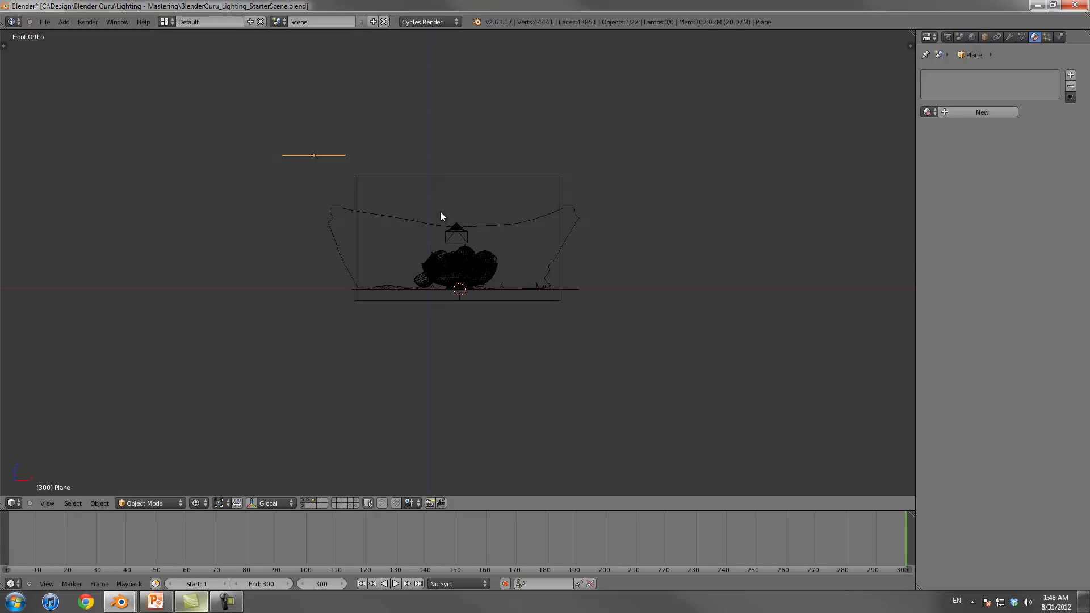
{"action": "key", "text": "r"}
{"action": "left_click", "coordinate": [435, 74]}
Step: Rotate the plane in the top view and from two angled views so that it faces the fruit bowl
{"action": "key", "text": "KP_7"}
{"action": "key", "text": "r"}
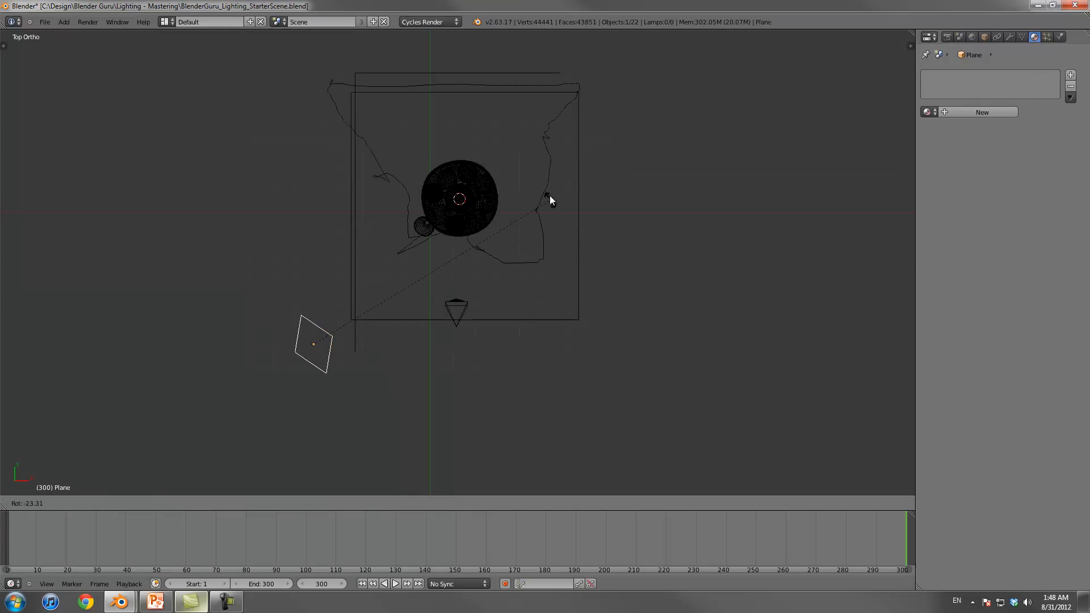
{"action": "left_click", "coordinate": [547, 177]}
{"action": "mouse_move", "coordinate": [547, 177]}
{"action": "middle_mouse_down"}
{"action": "mouse_move", "coordinate": [536, 216]}
{"action": "mouse_move", "coordinate": [559, 185]}
{"action": "middle_mouse_up"}
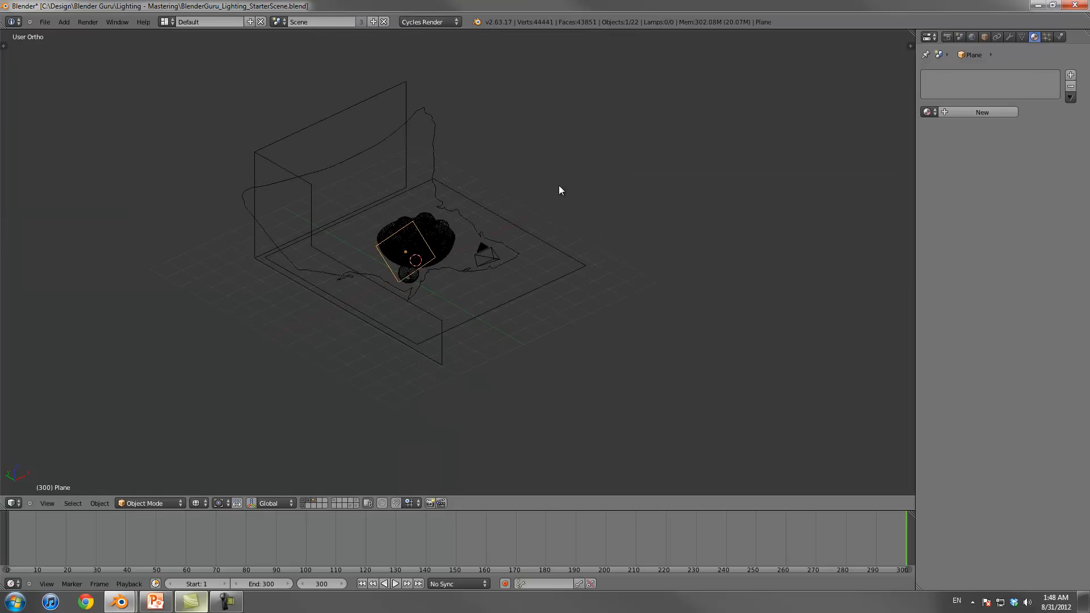
{"action": "key", "text": "r"}
{"action": "left_click", "coordinate": [584, 296]}
{"action": "middle_click_drag", "start_coordinate": [584, 296], "coordinate": [399, 236]}
{"action": "middle_click_drag", "start_coordinate": [489, 262], "coordinate": [496, 261]}
{"action": "key", "text": "r"}
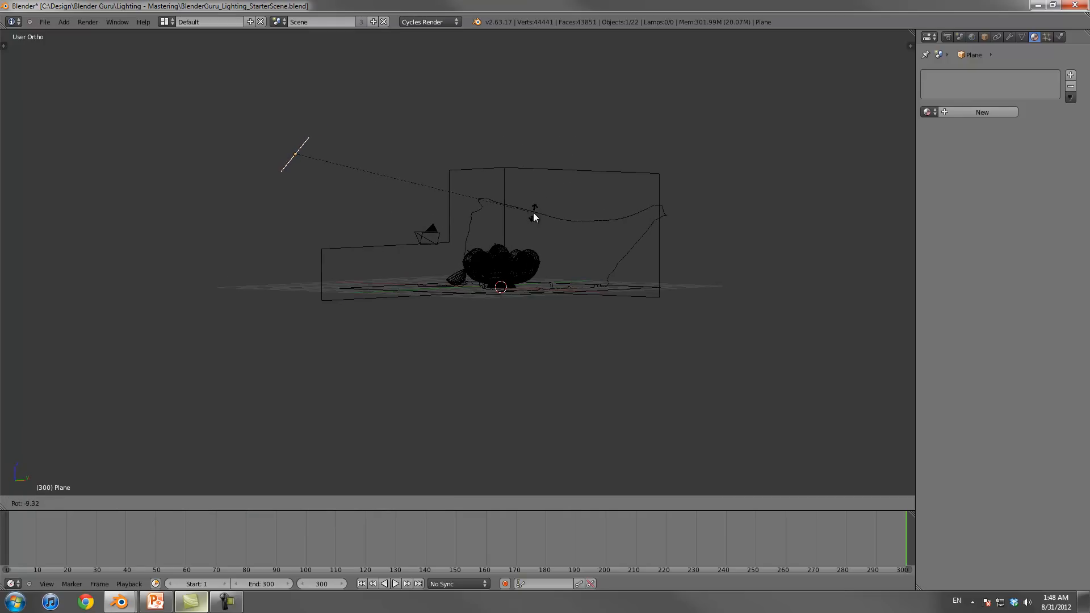
{"action": "left_click", "coordinate": [532, 210]}
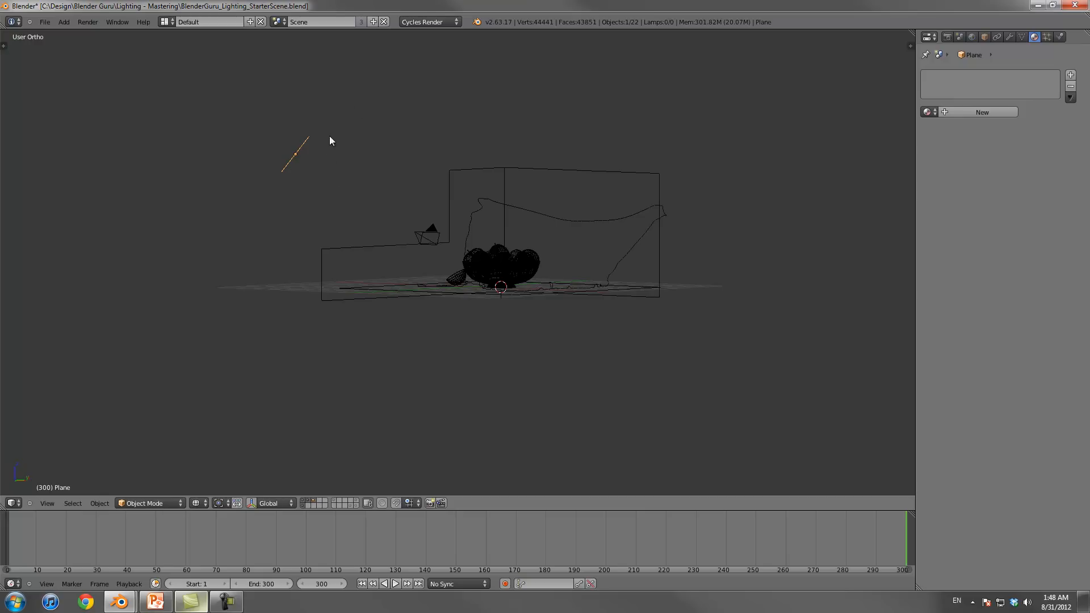
Step: Scale the plane up to about 1.39 times its size
{"action": "middle_click_drag", "start_coordinate": [294, 163], "coordinate": [451, 215]}
{"action": "key", "text": "s"}
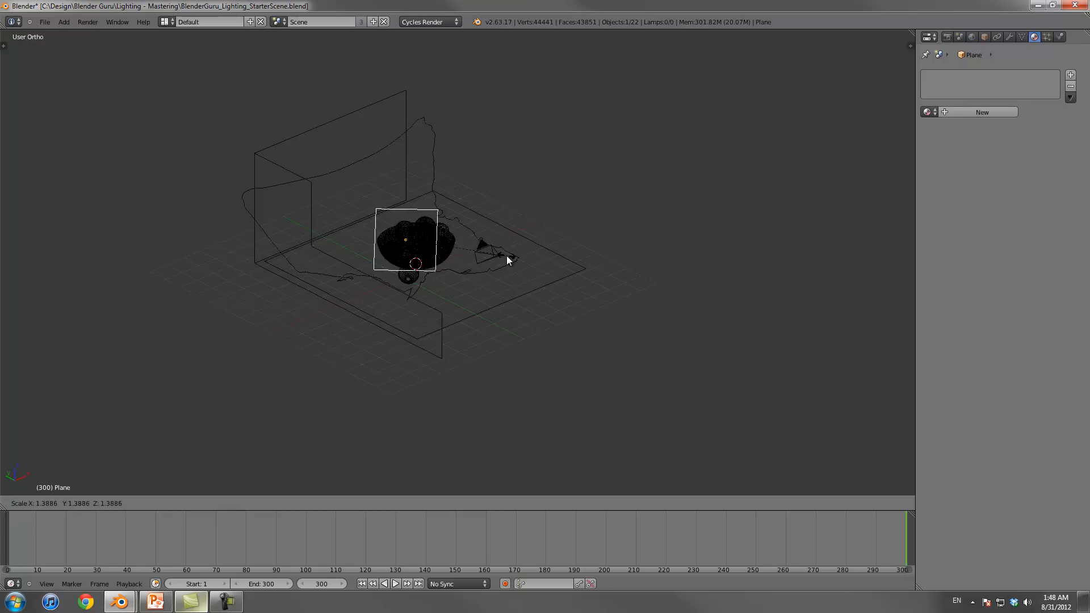
{"action": "left_click", "coordinate": [507, 255]}
Step: Switch the viewport back to solid shading and snap the 3D cursor to the plane
{"action": "middle_click_drag", "start_coordinate": [565, 239], "coordinate": [441, 246]}
{"action": "key", "text": "z"}
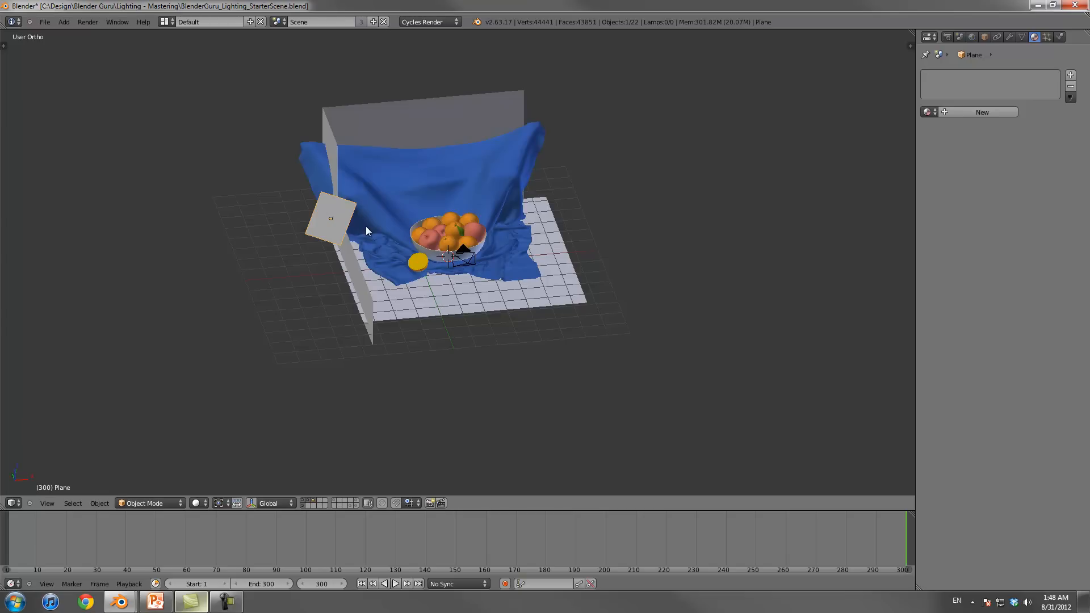
{"action": "key", "text": "shift+s"}
{"action": "left_click", "coordinate": [373, 257]}
Step: Scale the plane down and up to try different sizes, ending with a small square beside the cloth backdrop
{"action": "key", "text": "s"}
{"action": "left_click", "coordinate": [359, 239]}
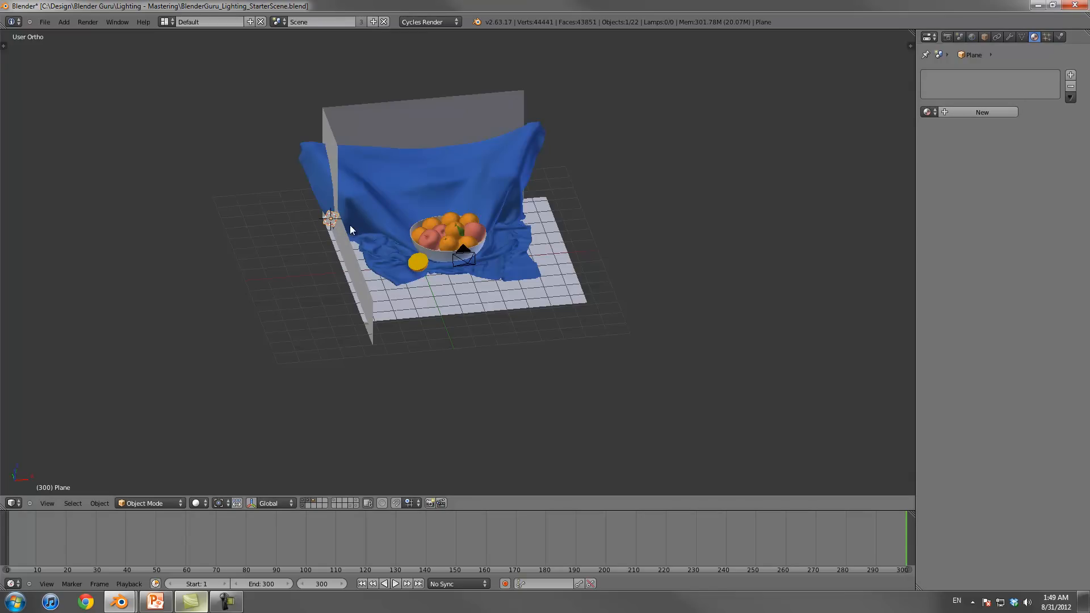
{"action": "key", "text": "s"}
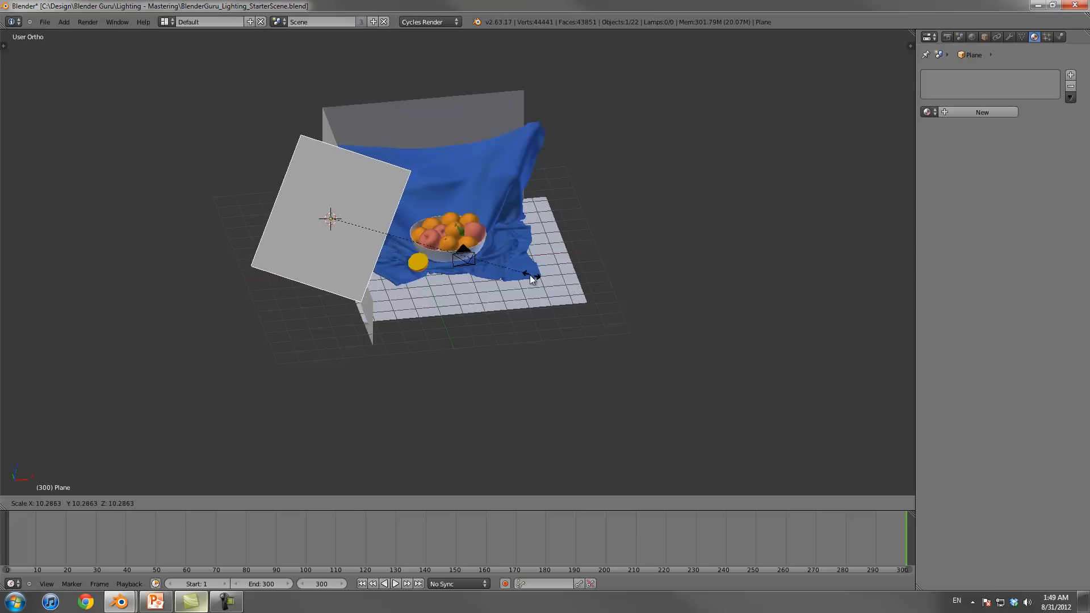
{"action": "left_click", "coordinate": [530, 275]}
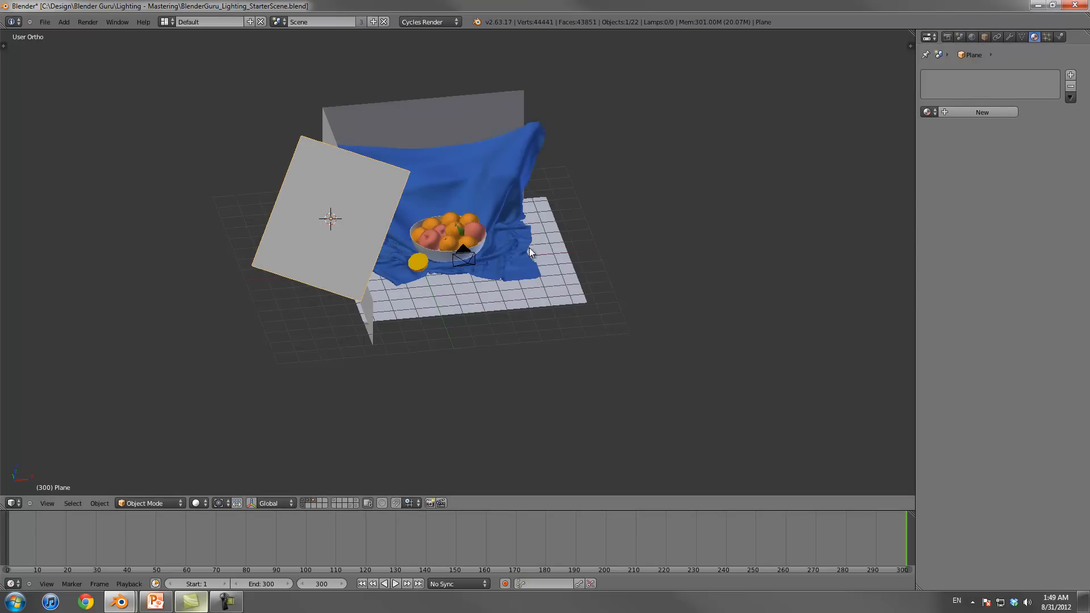
{"action": "mouse_move", "coordinate": [454, 278]}
{"action": "middle_mouse_down"}
{"action": "mouse_move", "coordinate": [397, 267]}
{"action": "mouse_move", "coordinate": [447, 268]}
{"action": "middle_mouse_up"}
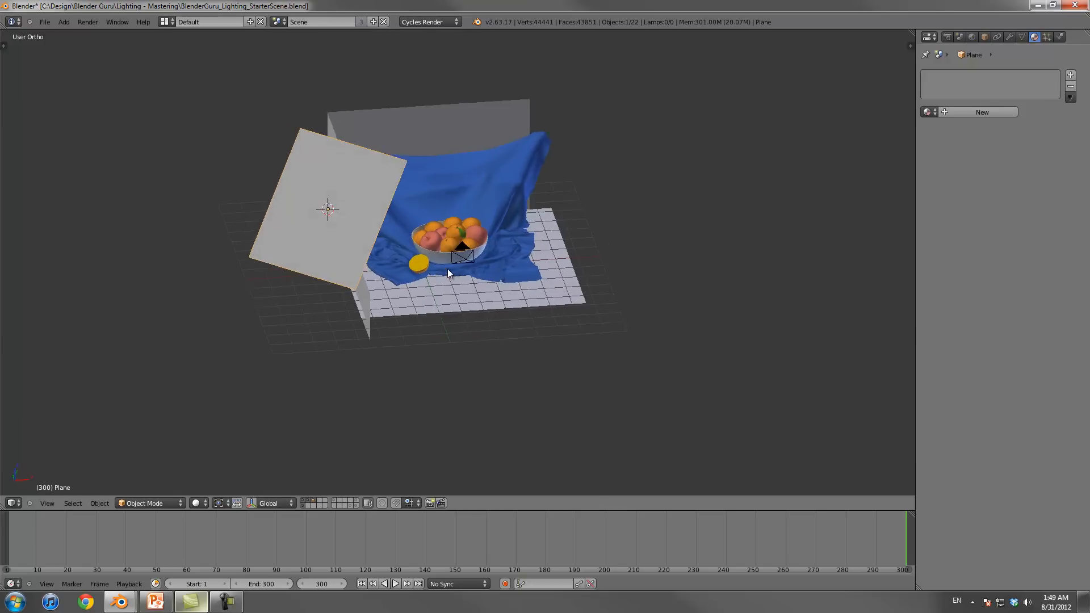
{"action": "key", "text": "s"}
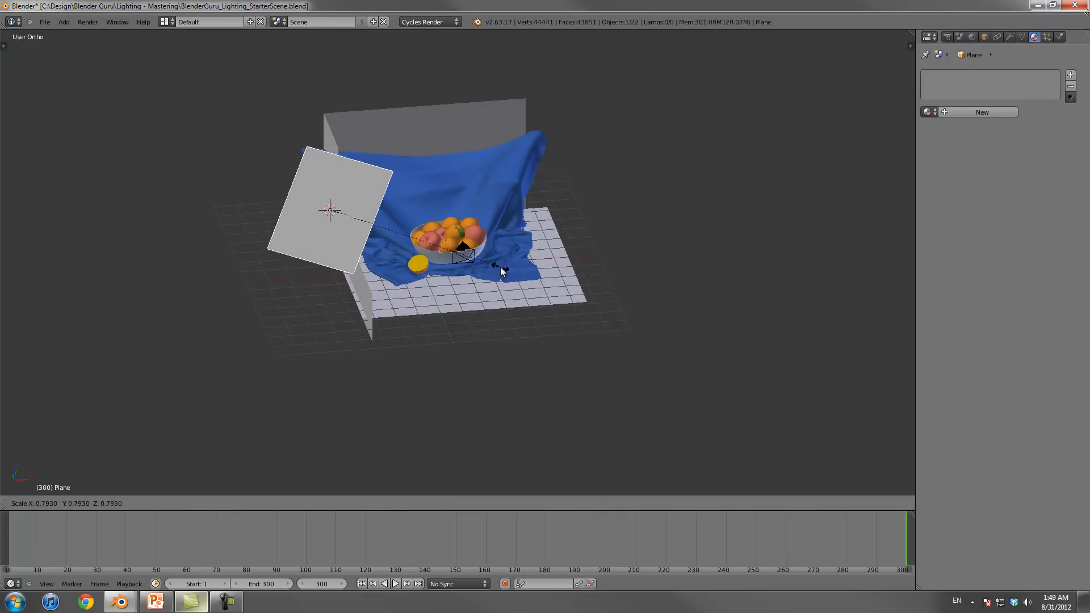
{"action": "left_click", "coordinate": [520, 272]}
{"action": "middle_click_drag", "start_coordinate": [443, 260], "coordinate": [420, 233]}
Step: Add a new material to the plane and set its surface shader to Emission
{"action": "left_click", "coordinate": [981, 112]}
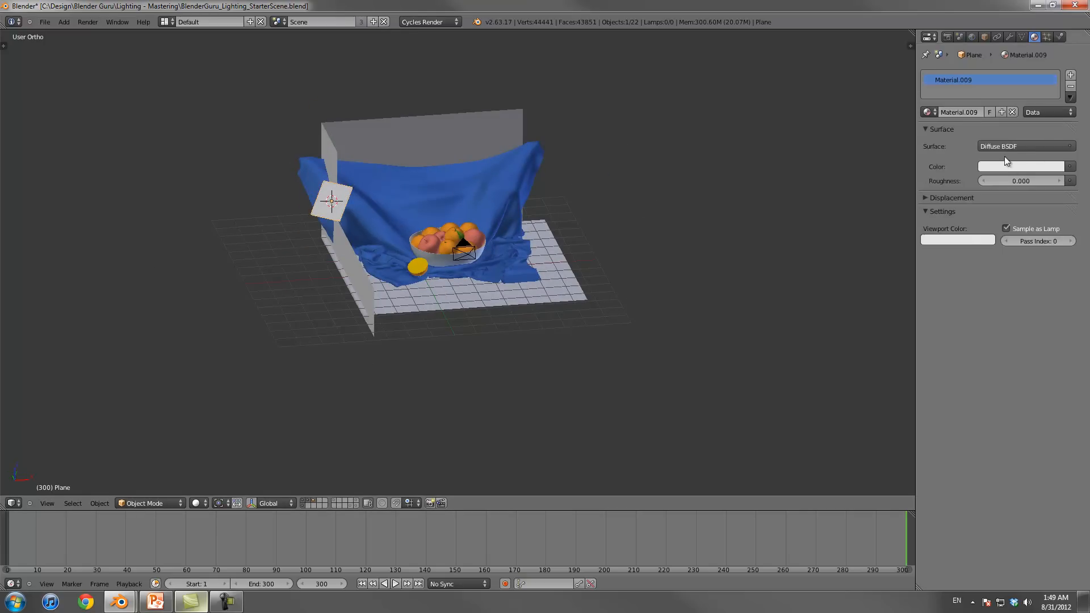
{"action": "left_click", "coordinate": [1003, 147]}
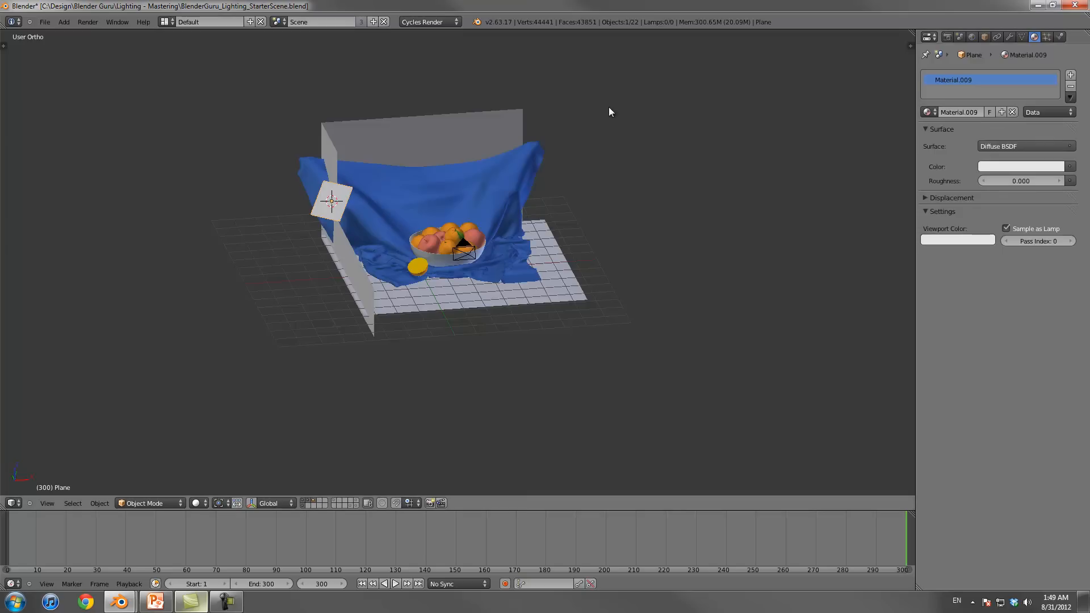
{"action": "left_click", "coordinate": [989, 146]}
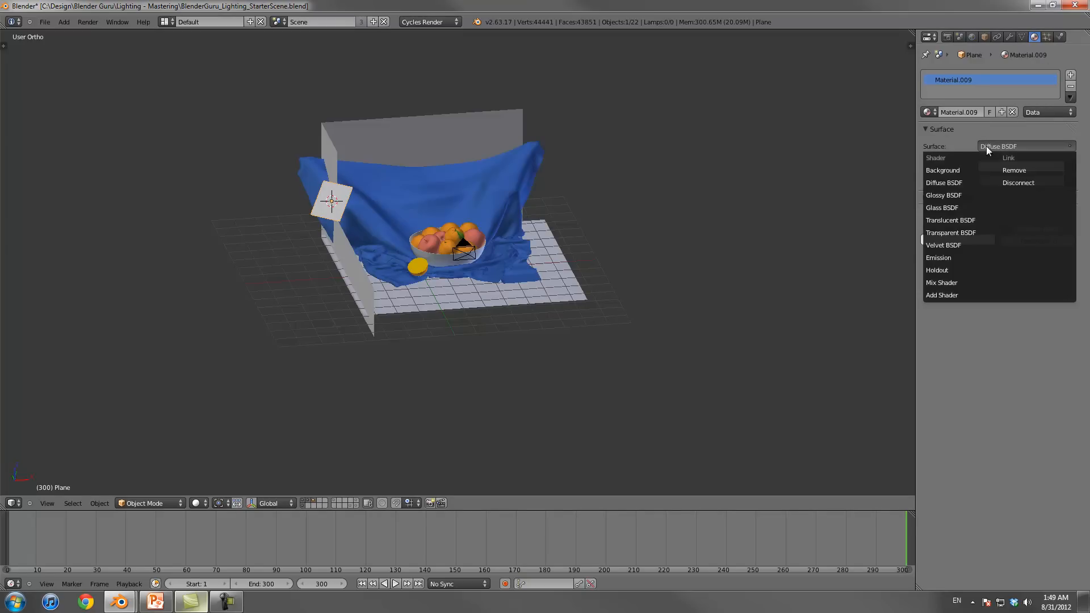
{"action": "left_click", "coordinate": [948, 258]}
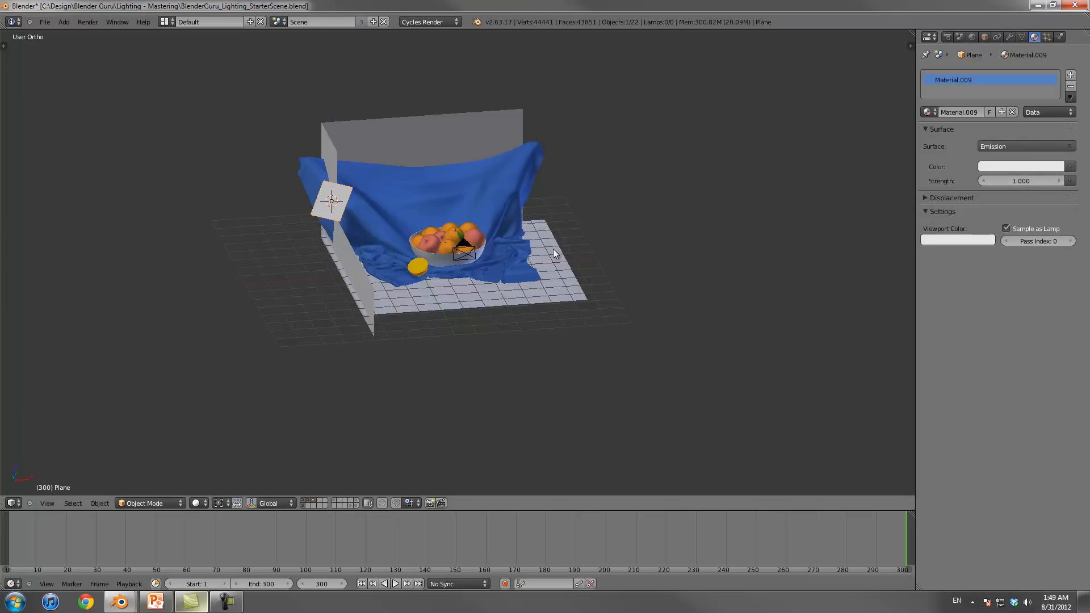
Step: Check the camera view, then display the scene layers one by one to find the layer holding the light plane
{"action": "key", "text": "KP_0"}
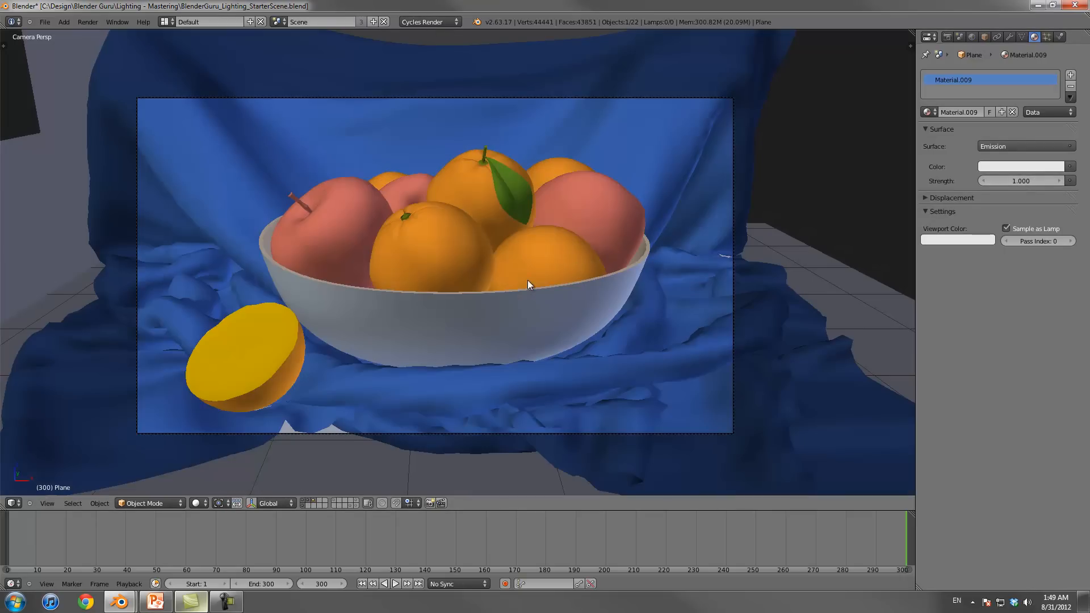
{"action": "scroll", "coordinate": [484, 279], "scroll_direction": "down", "scroll_amount": 4}
{"action": "scroll", "coordinate": [482, 280], "scroll_direction": "up", "scroll_amount": 4}
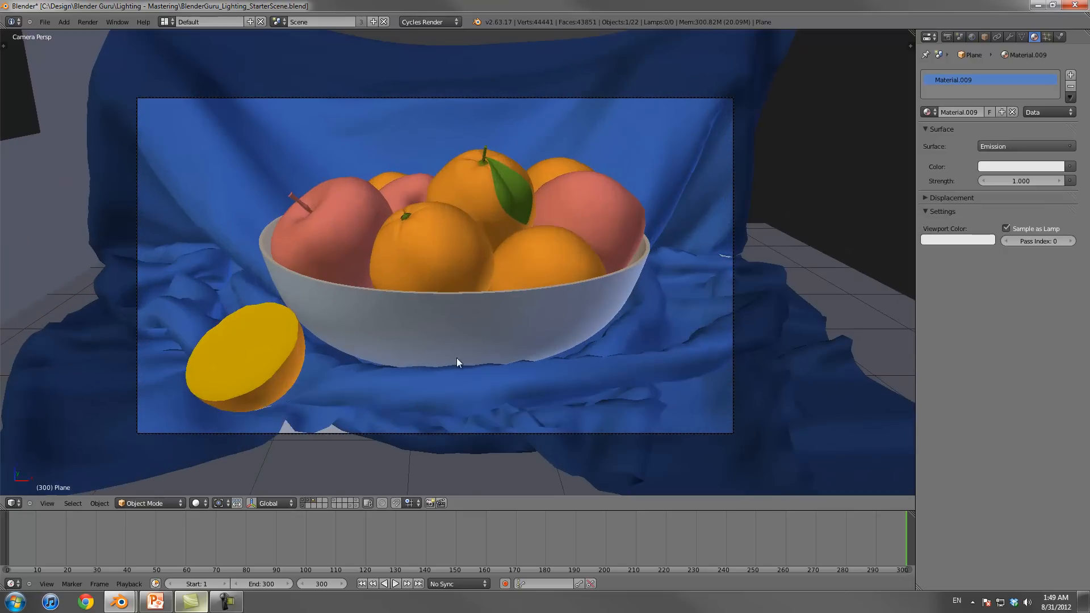
{"action": "left_click", "coordinate": [315, 504]}
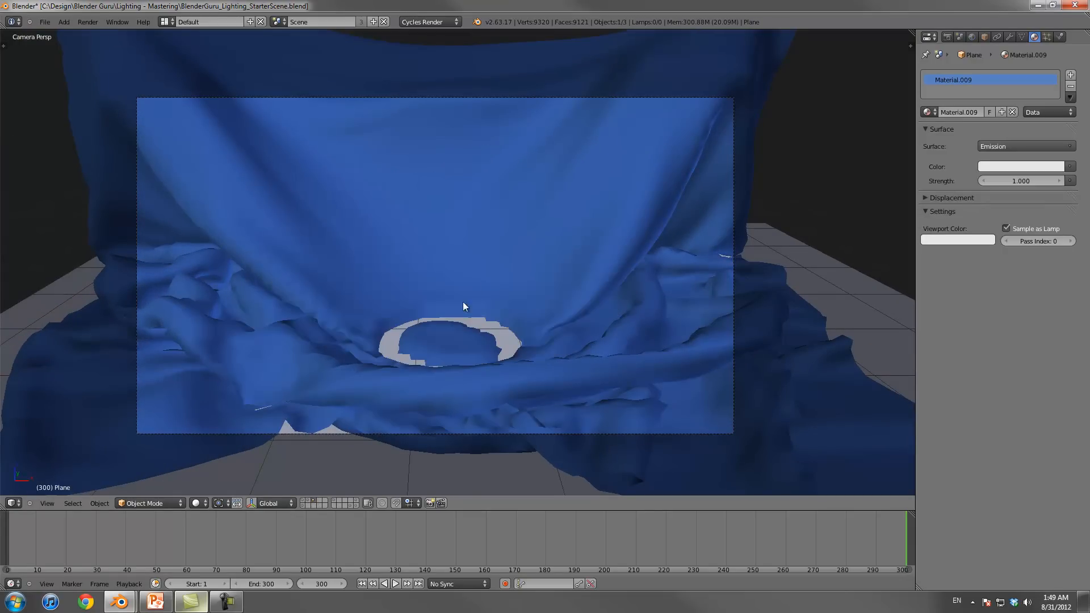
{"action": "left_click", "coordinate": [311, 501]}
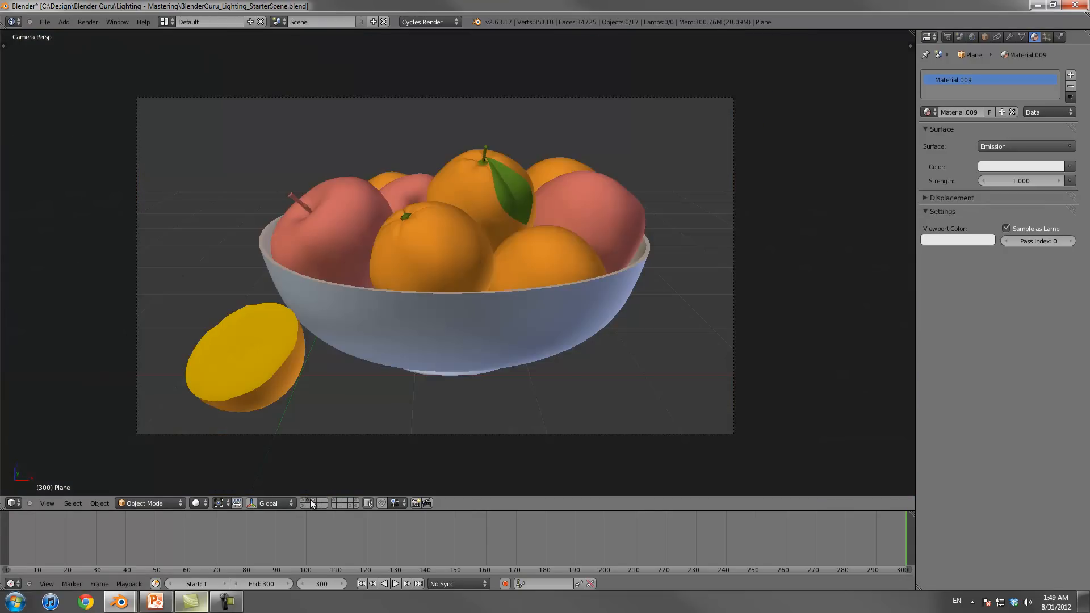
{"action": "middle_click_drag", "start_coordinate": [575, 203], "coordinate": [514, 251]}
{"action": "scroll", "coordinate": [306, 318], "scroll_direction": "down", "scroll_amount": 2}
{"action": "left_click", "coordinate": [304, 506]}
{"action": "left_click", "coordinate": [305, 501]}
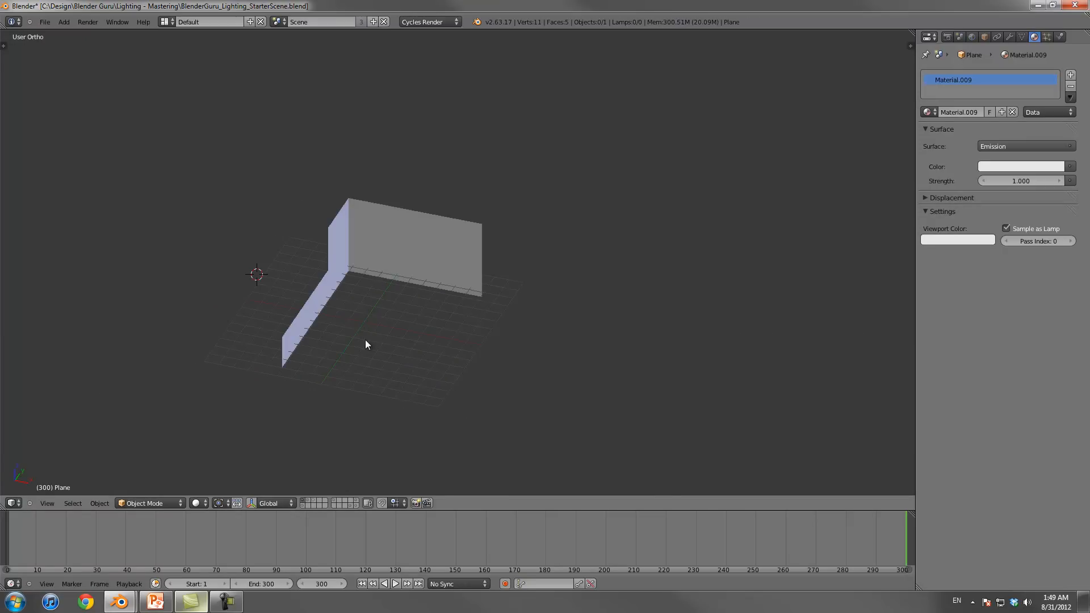
{"action": "left_click", "coordinate": [317, 500]}
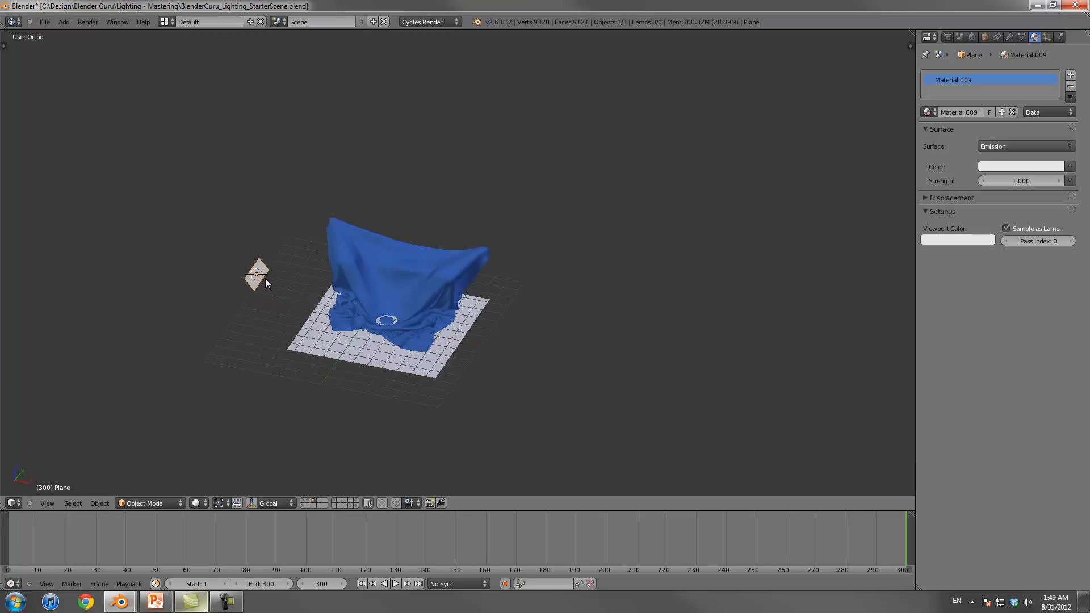
Step: Move the light plane to the first layer of the second row
{"action": "key", "text": "m"}
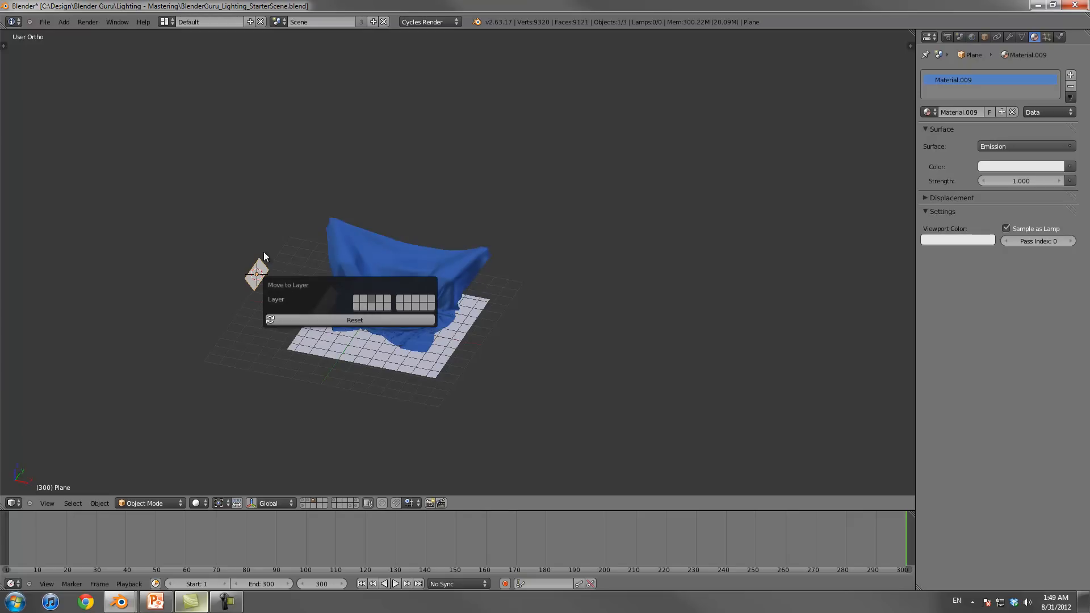
{"action": "key", "text": "m"}
{"action": "left_click", "coordinate": [368, 296]}
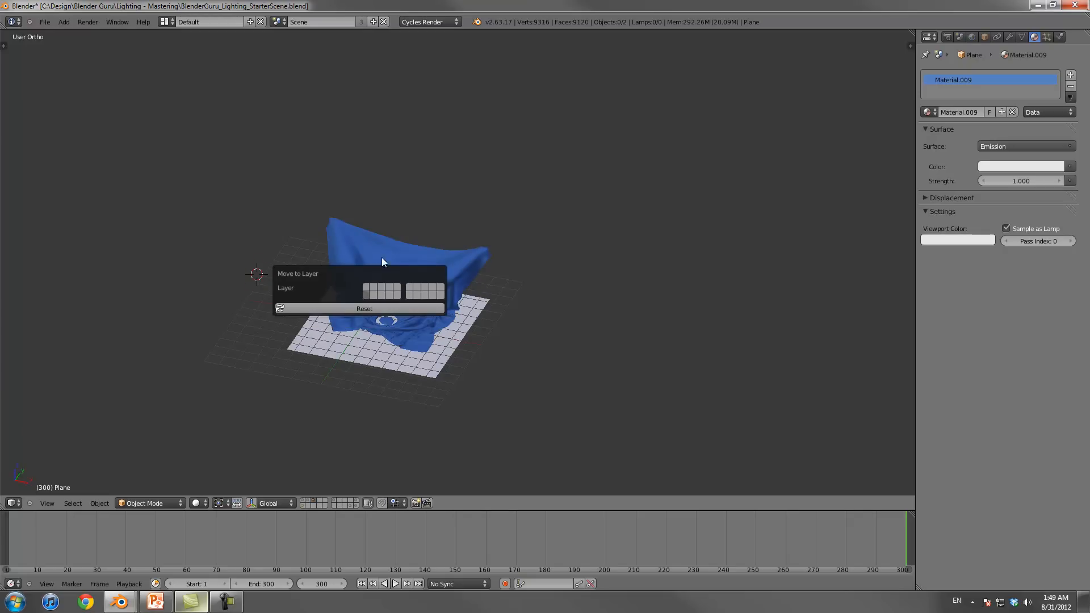
Step: Display only the fruit layer together with the plane and camera layer, and look through the camera
{"action": "left_click", "coordinate": [314, 501]}
{"action": "left_click", "coordinate": [303, 506], "text": "shift"}
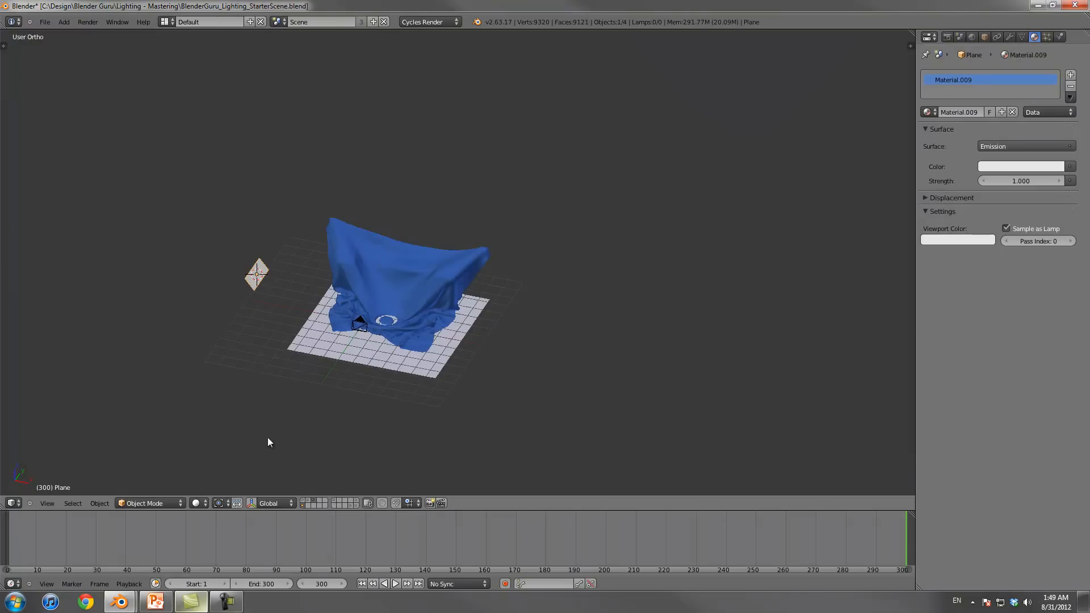
{"action": "left_click", "coordinate": [314, 501], "text": "shift"}
{"action": "left_click", "coordinate": [308, 501], "text": "shift"}
{"action": "key", "text": "KP_0"}
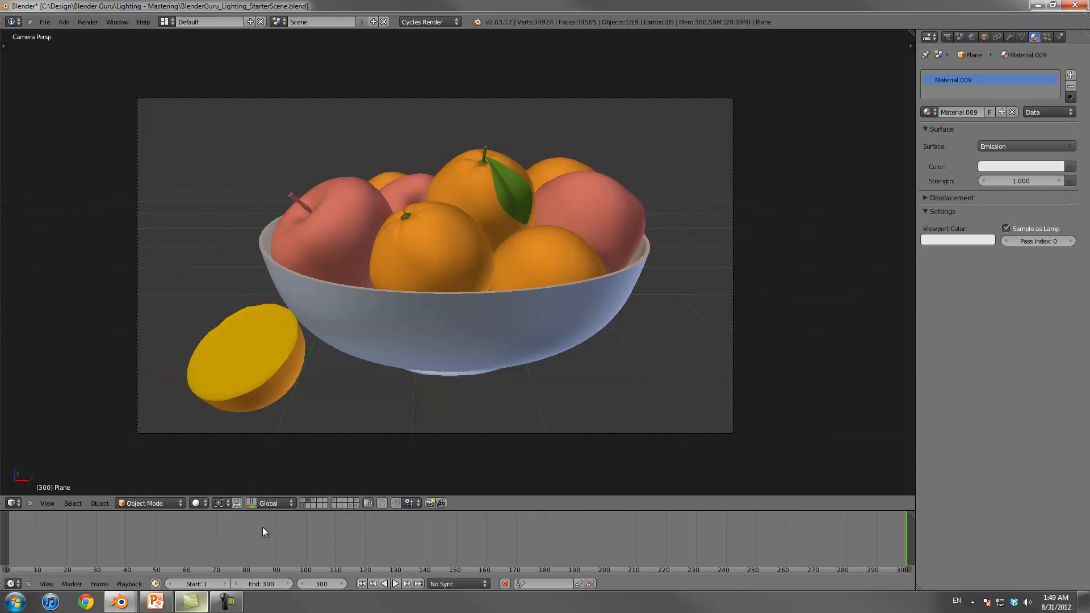
Step: Save the scene as a new incremented file, BlenderGuru_Lighting_StarterScene2.blend
{"action": "key", "text": "ctrl+s"}
{"action": "left_click", "coordinate": [347, 328]}
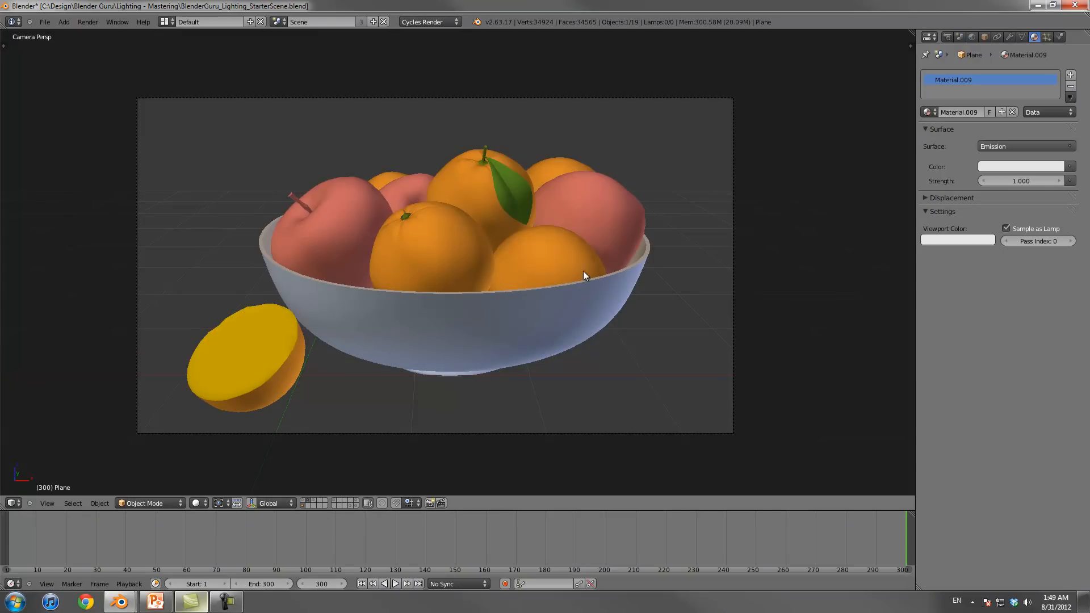
{"action": "key", "text": "ctrl+shift+s"}
{"action": "key", "text": "KP_Add"}
{"action": "key", "text": "Return"}
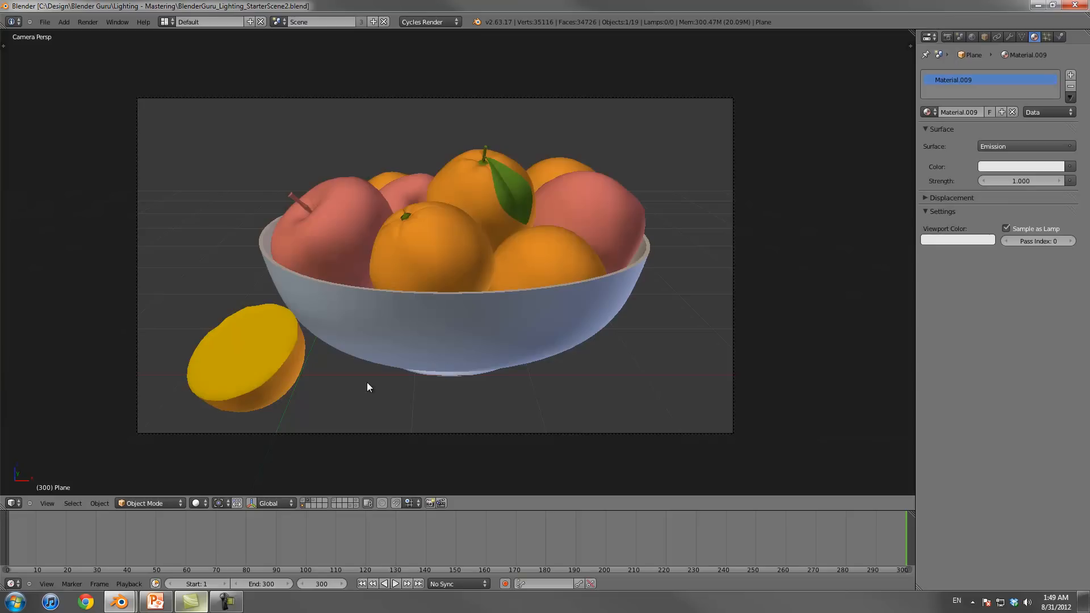
Step: Switch the viewport shading to Rendered and view the light plane together with the fruit from outside the camera
{"action": "left_click", "coordinate": [198, 503]}
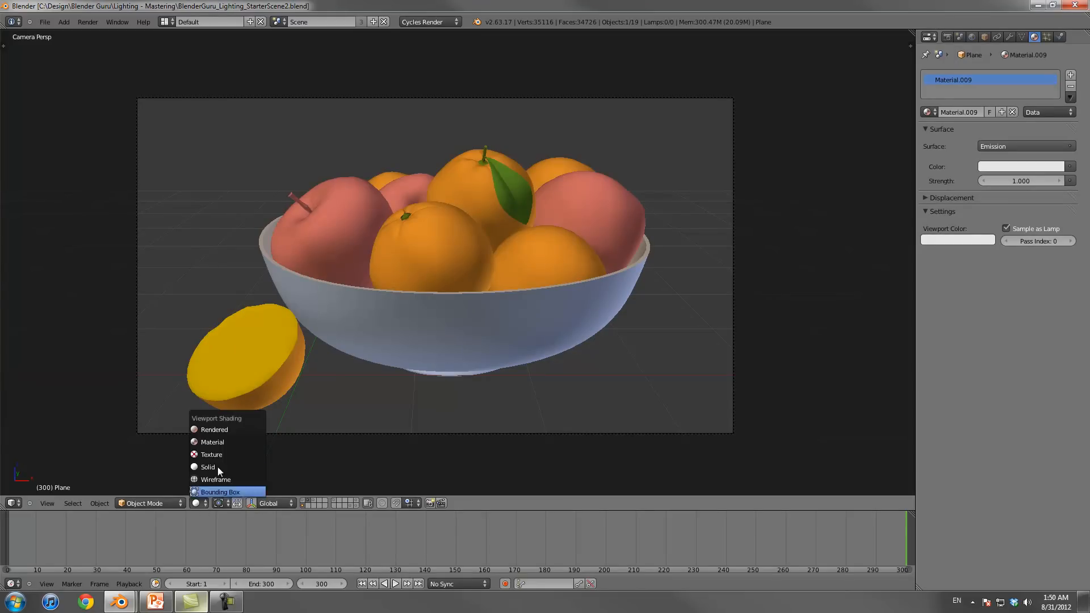
{"action": "left_click", "coordinate": [230, 430]}
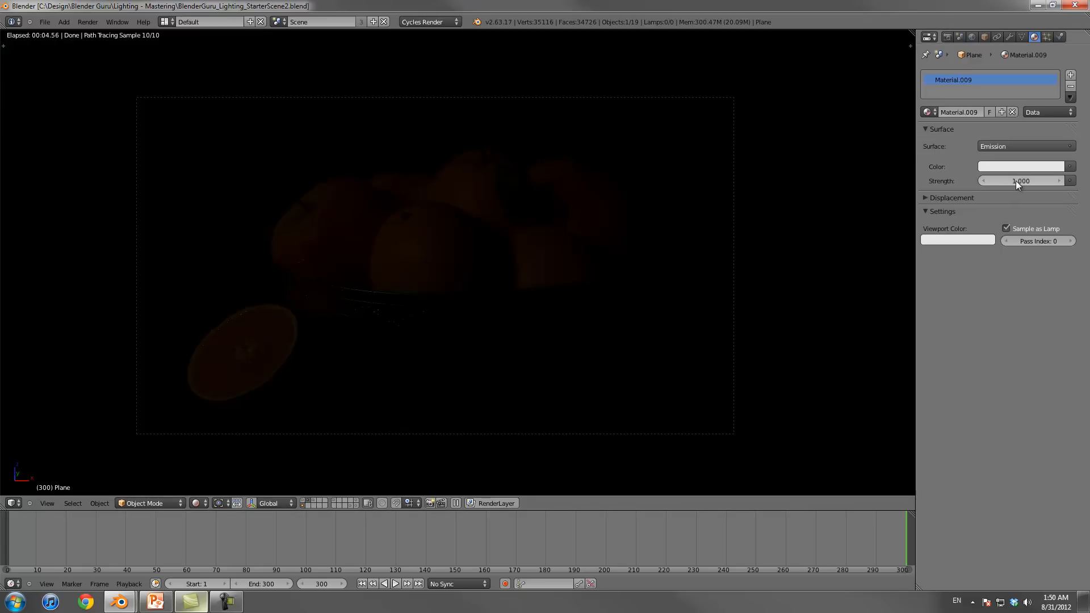
{"action": "middle_click_drag", "start_coordinate": [626, 284], "coordinate": [557, 296]}
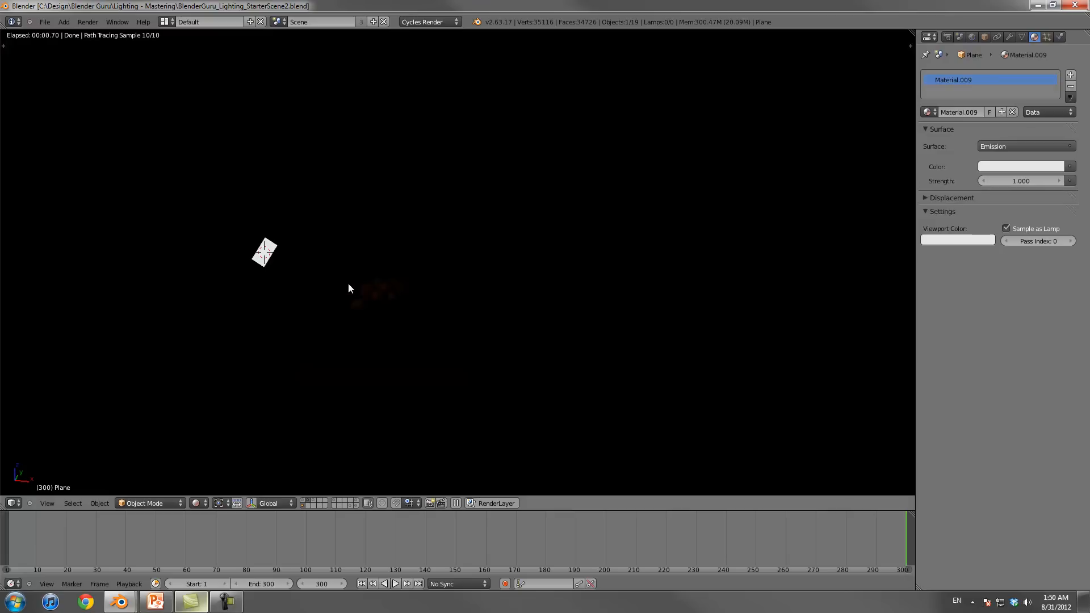
Step: Enlarge the light plane to several times its size and inspect its light on the fruit
{"action": "key", "text": "s"}
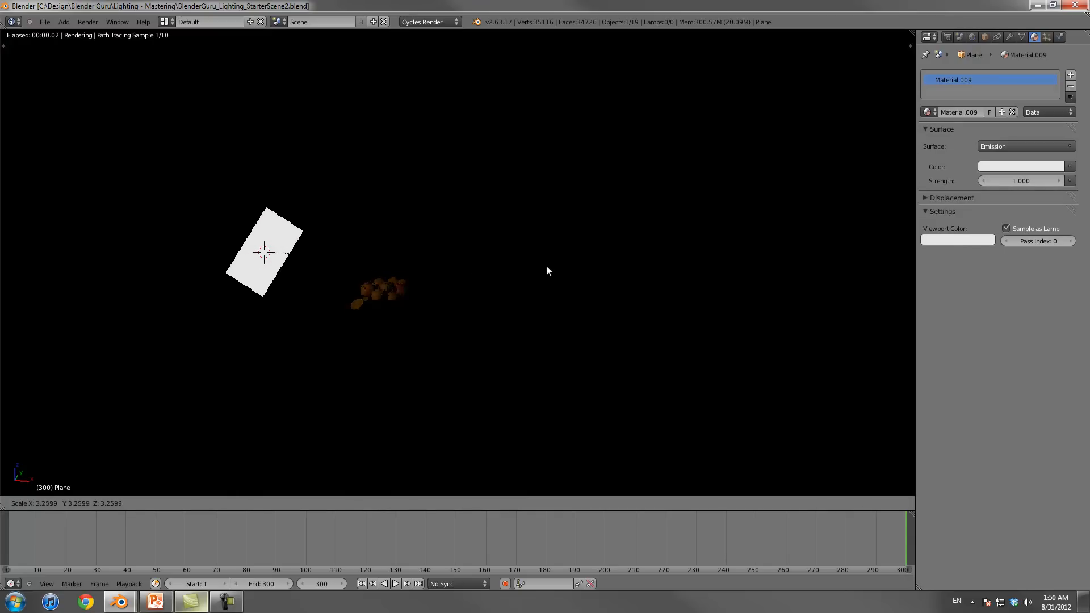
{"action": "left_click", "coordinate": [709, 281]}
{"action": "scroll", "coordinate": [579, 306], "scroll_direction": "up", "scroll_amount": 4}
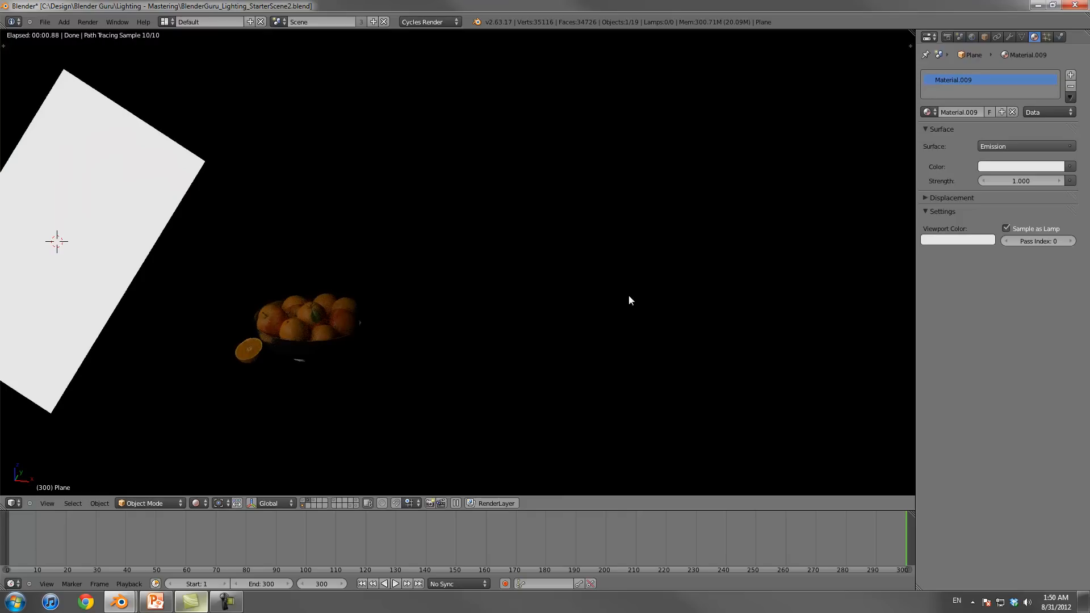
{"action": "key", "text": "KP_0"}
{"action": "key", "text": "KP_0"}
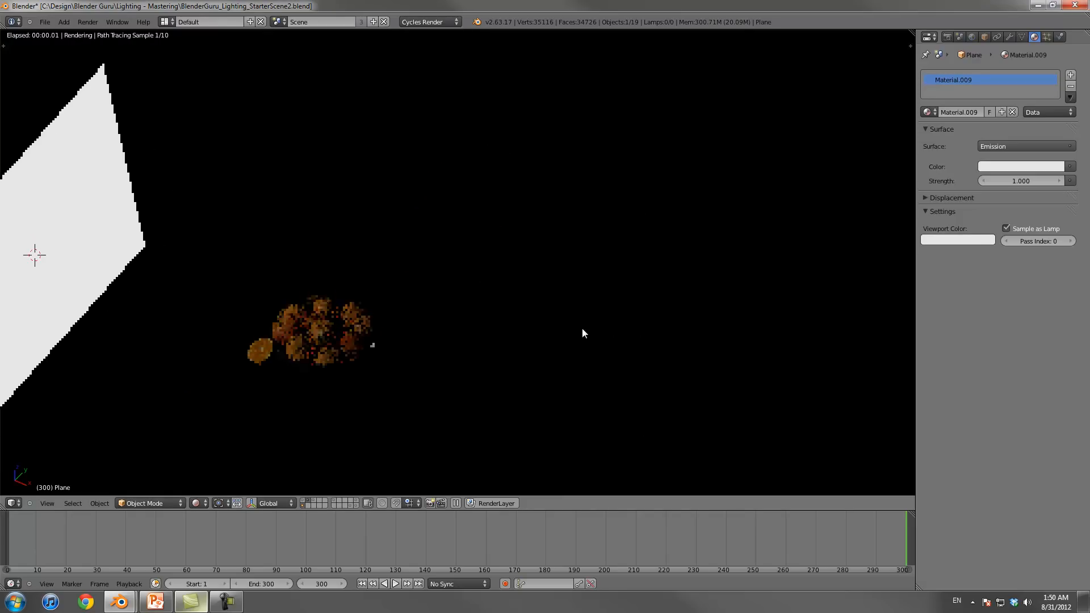
{"action": "scroll", "coordinate": [611, 333], "scroll_direction": "down", "scroll_amount": 2}
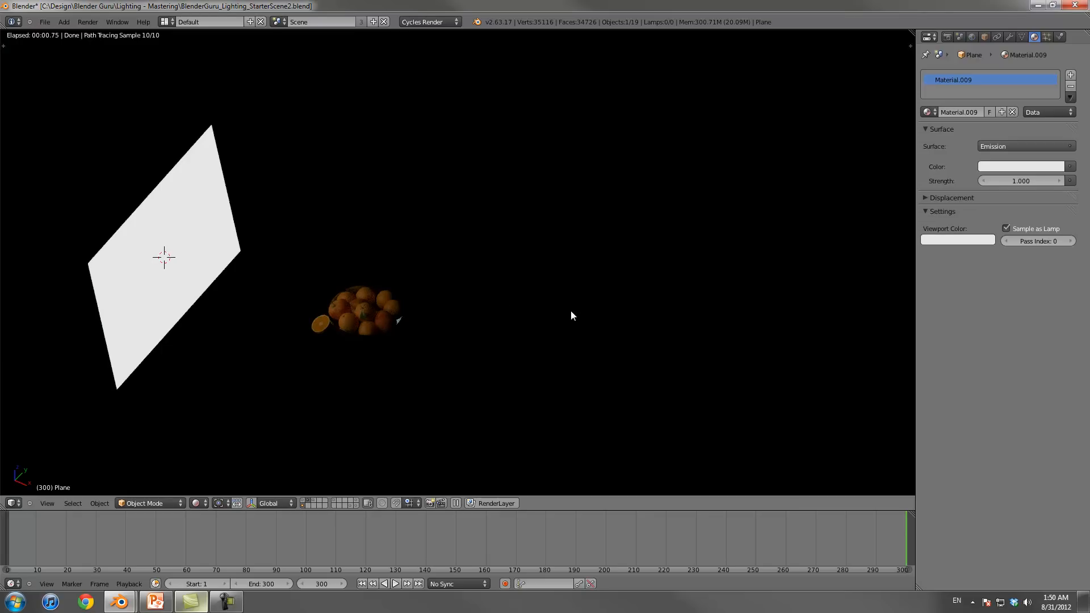
Step: Try a much larger size for the light plane, then scale it back down to a moderate panel
{"action": "key", "text": "s"}
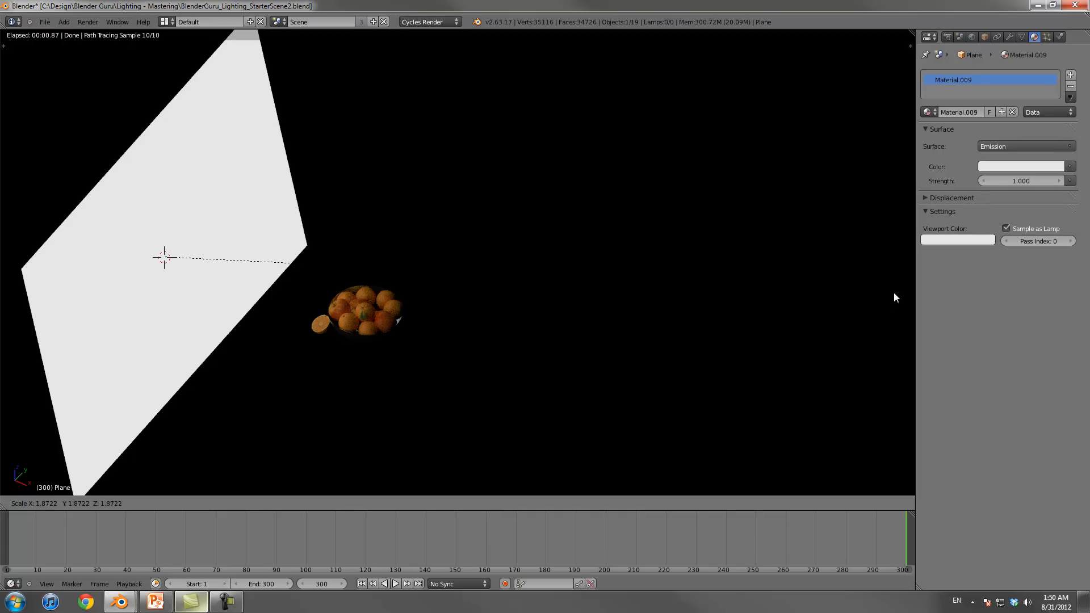
{"action": "left_click", "coordinate": [636, 333]}
{"action": "key", "text": "KP_7"}
{"action": "key", "text": "s"}
{"action": "left_click", "coordinate": [540, 310]}
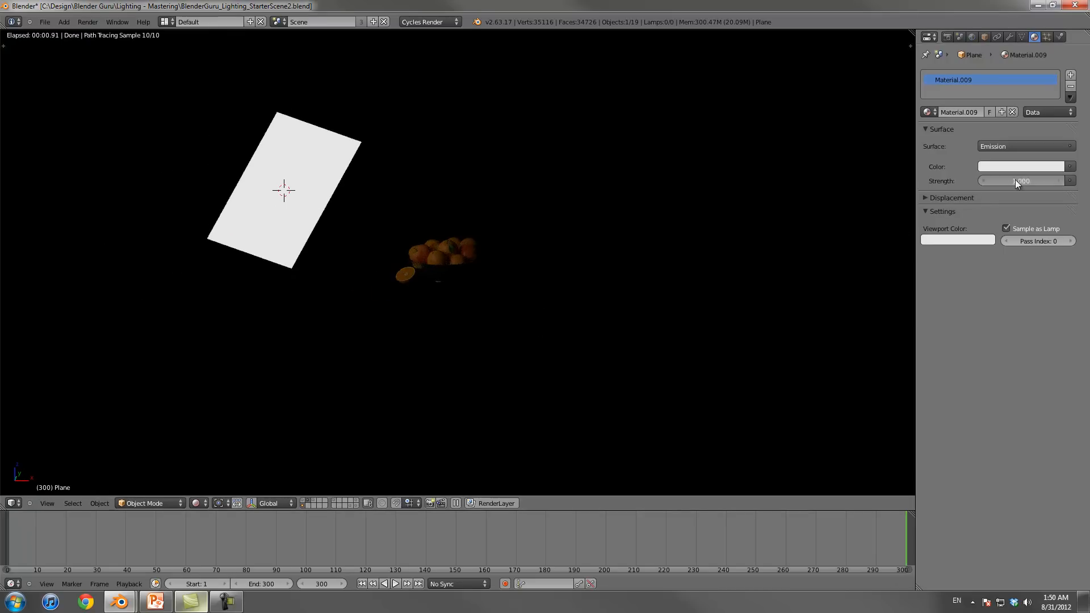
Step: Set the plane's emission strength to 35 and inspect the lit fruit up close
{"action": "type", "text": "35"}
{"action": "key", "text": "Return"}
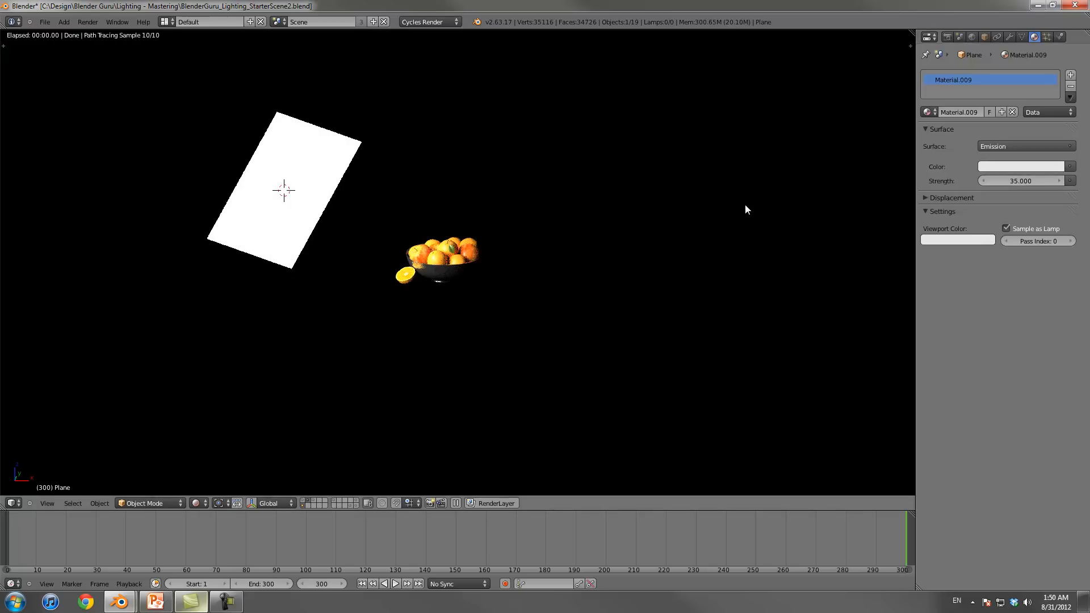
{"action": "scroll", "coordinate": [744, 207], "scroll_direction": "up", "scroll_amount": 3}
{"action": "scroll", "coordinate": [741, 205], "scroll_direction": "up", "scroll_amount": 5}
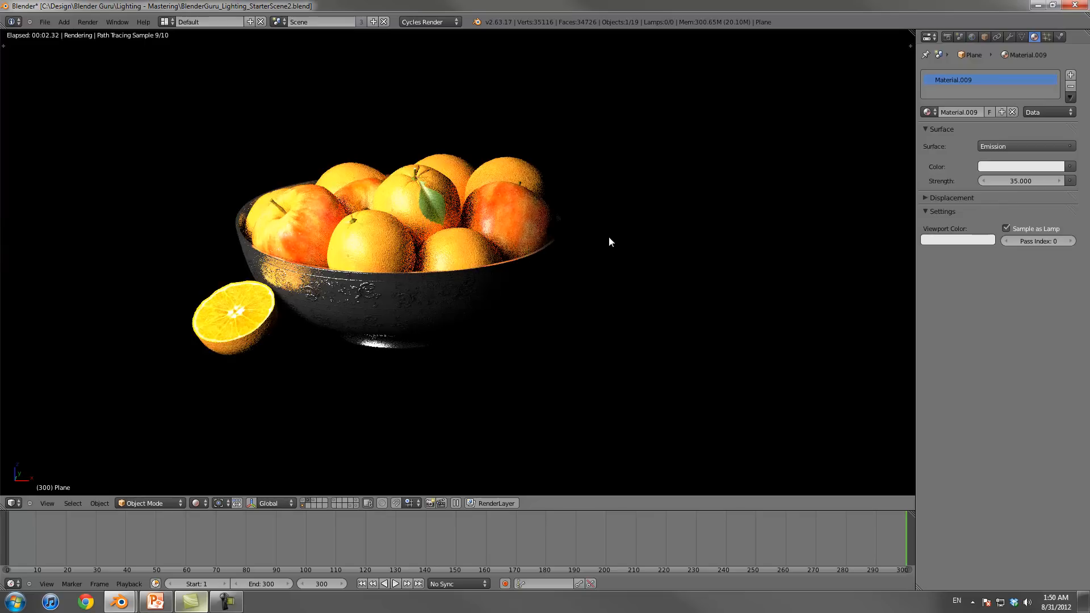
Step: Fine-tune the scale of the light plane while watching the rendered fruit bowl
{"action": "scroll", "coordinate": [608, 236], "scroll_direction": "down", "scroll_amount": 1}
{"action": "scroll", "coordinate": [602, 254], "scroll_direction": "down", "scroll_amount": 6}
{"action": "key", "text": "s"}
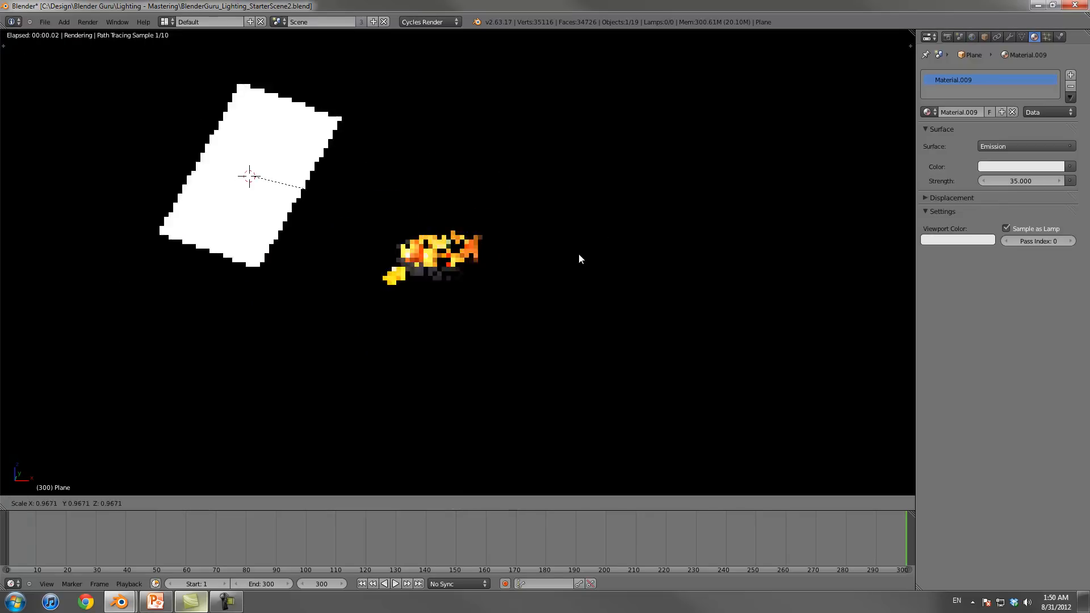
{"action": "scroll", "coordinate": [564, 247], "scroll_direction": "up", "scroll_amount": 3}
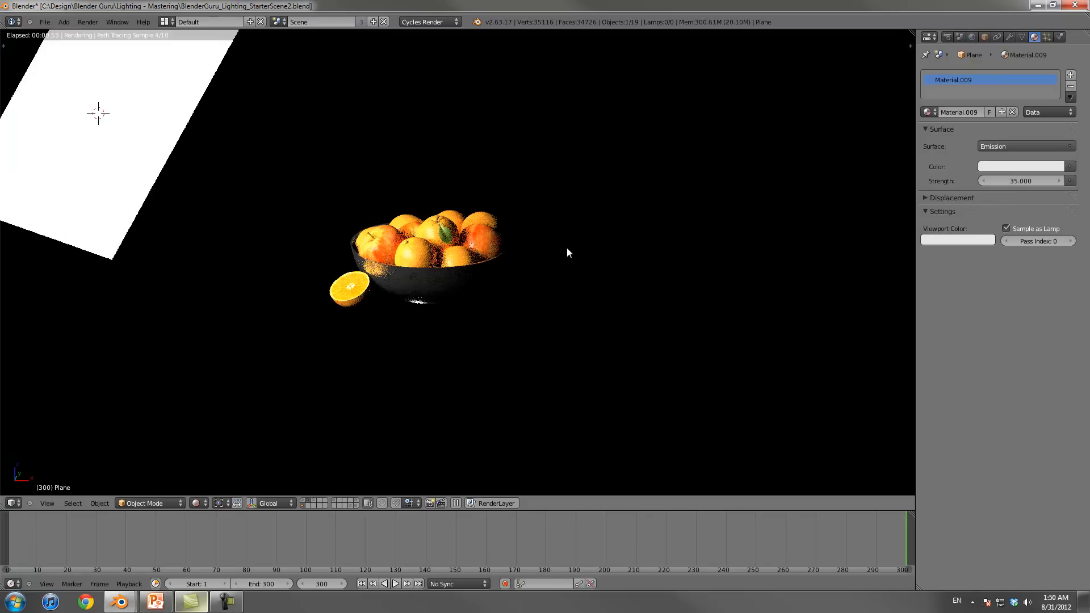
{"action": "left_click", "coordinate": [605, 250]}
Step: Set the emission strength of the plane's material to 25
{"action": "left_click", "coordinate": [1017, 182]}
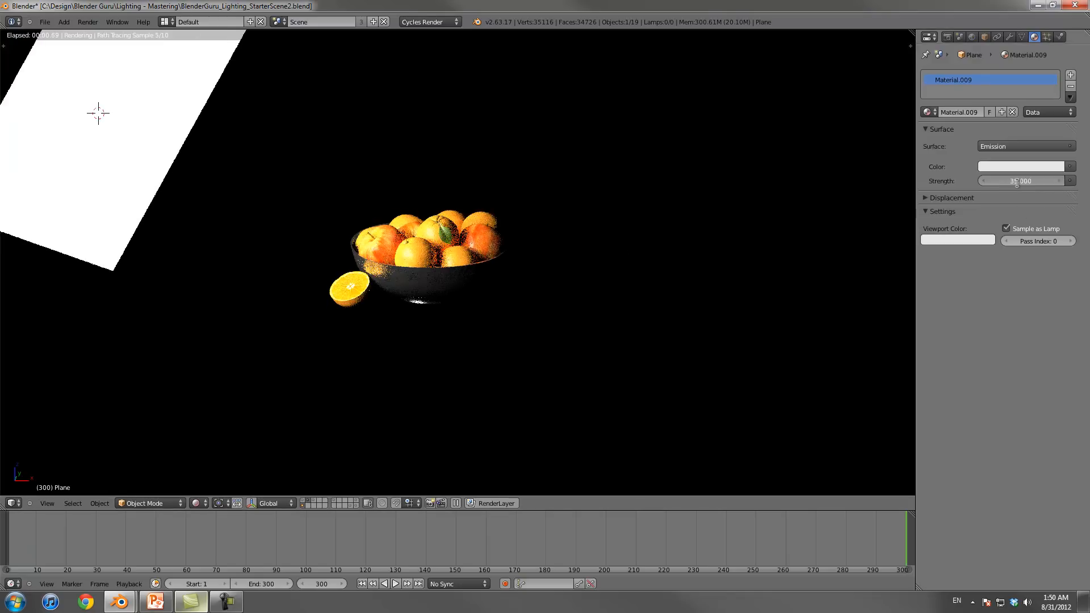
{"action": "type", "text": "25"}
{"action": "key", "text": "Return"}
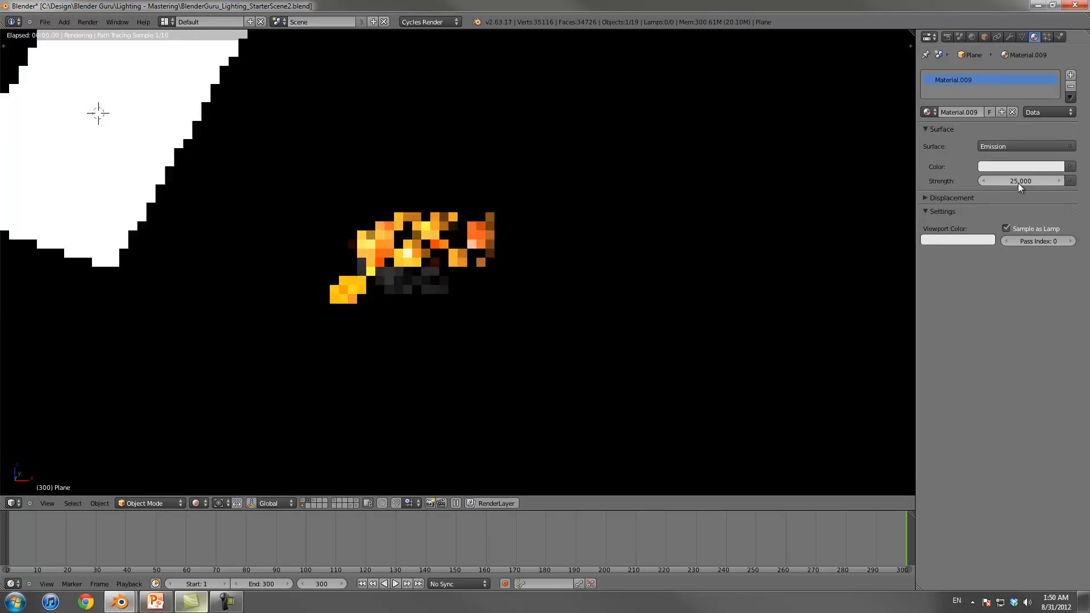
Step: Look through the camera, set the viewport shading to Solid and save the file
{"action": "key", "text": "KP_0"}
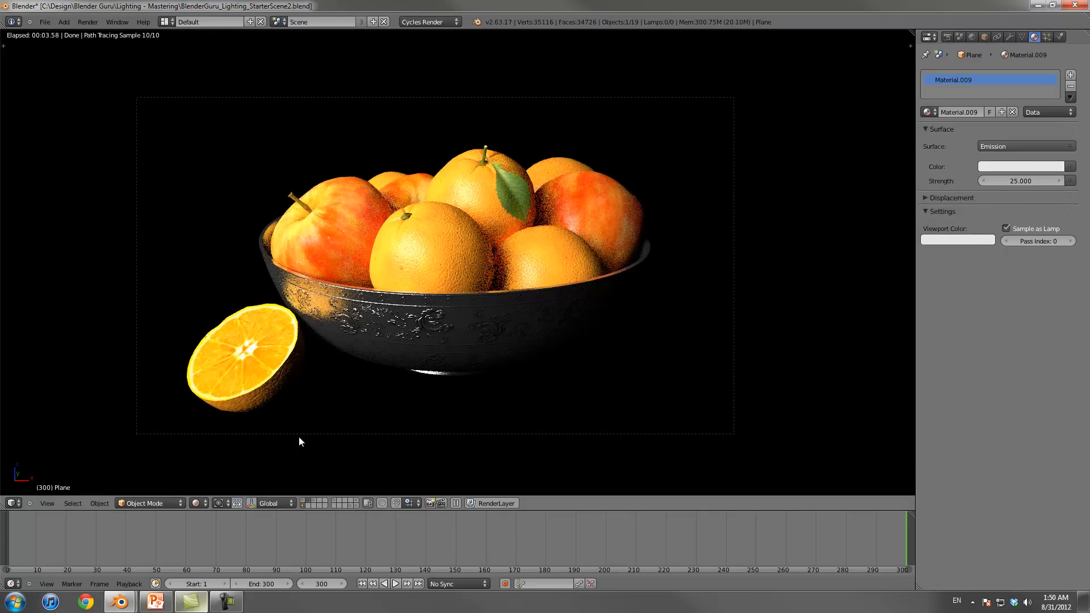
{"action": "left_click", "coordinate": [205, 506]}
{"action": "left_click", "coordinate": [203, 503]}
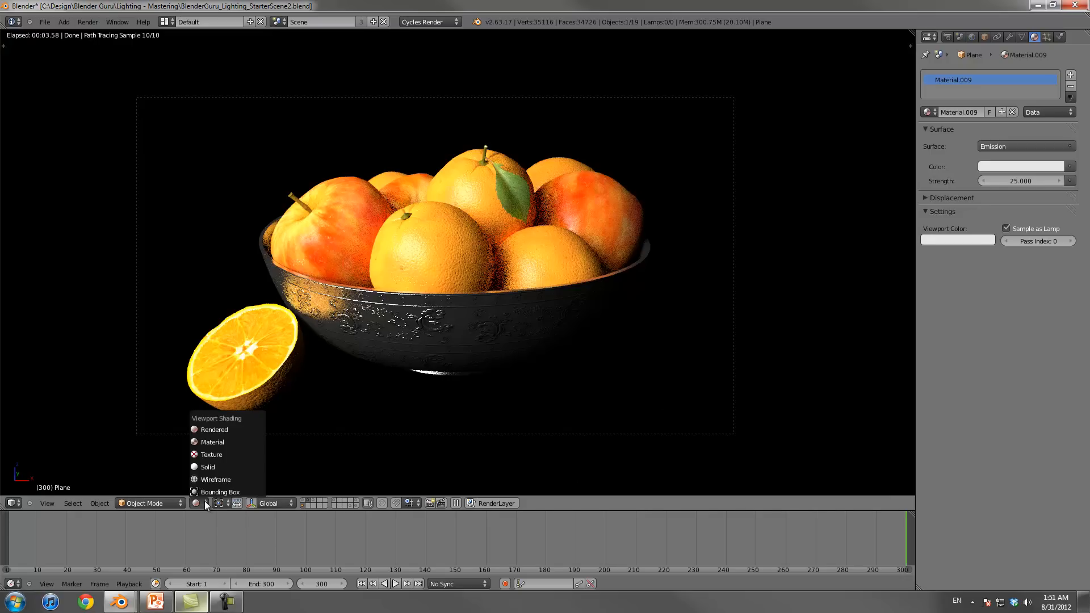
{"action": "left_click", "coordinate": [216, 490]}
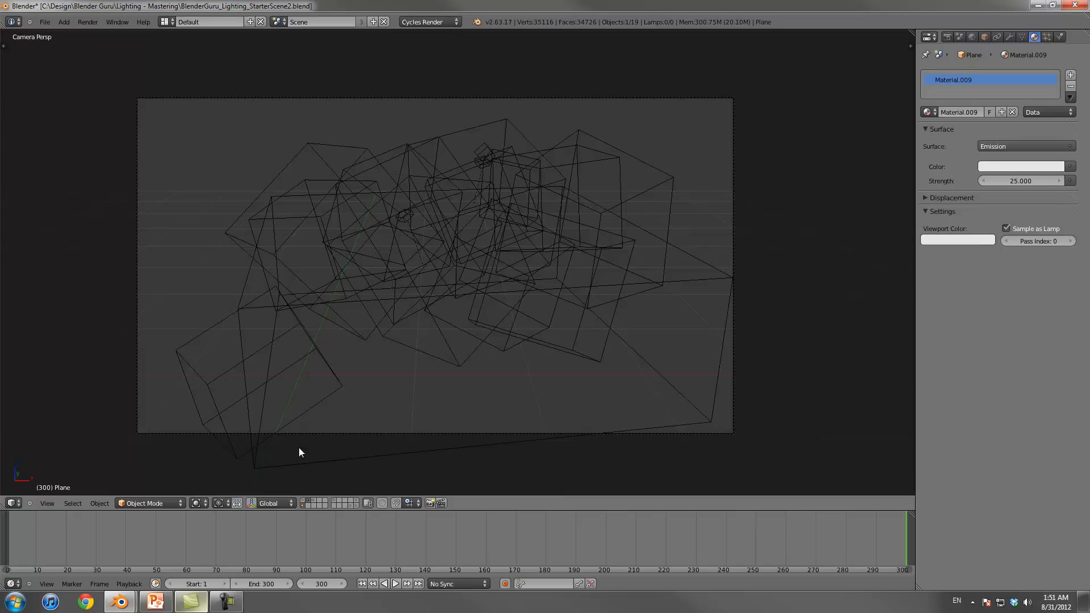
{"action": "left_click", "coordinate": [204, 502]}
{"action": "left_click", "coordinate": [216, 464]}
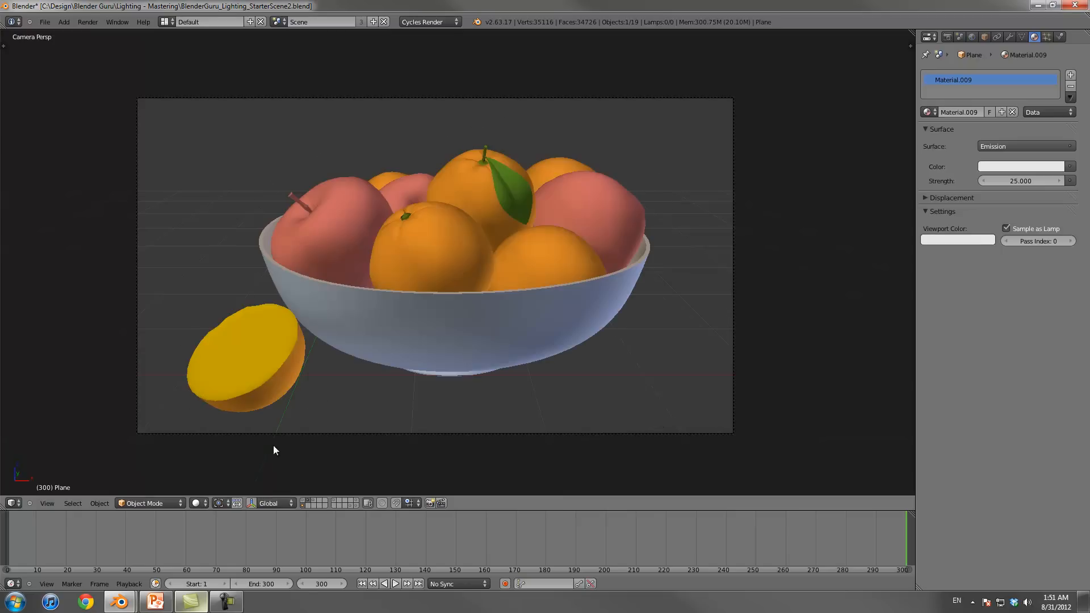
{"action": "key", "text": "ctrl+s"}
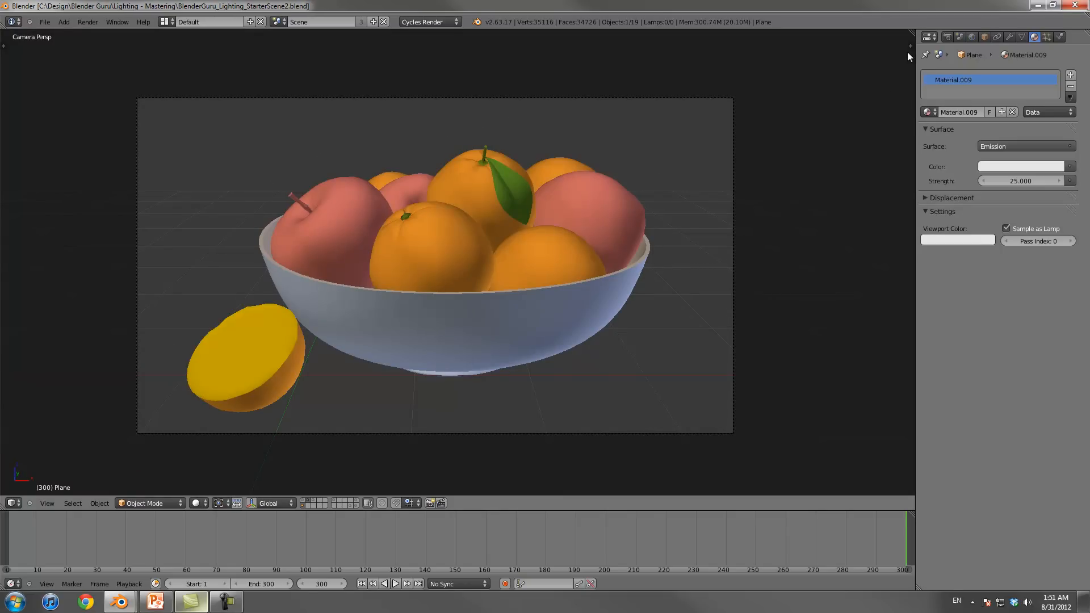
Step: Render a still image of the fruit bowl and stop the render early
{"action": "left_click", "coordinate": [947, 37]}
{"action": "left_click", "coordinate": [957, 89]}
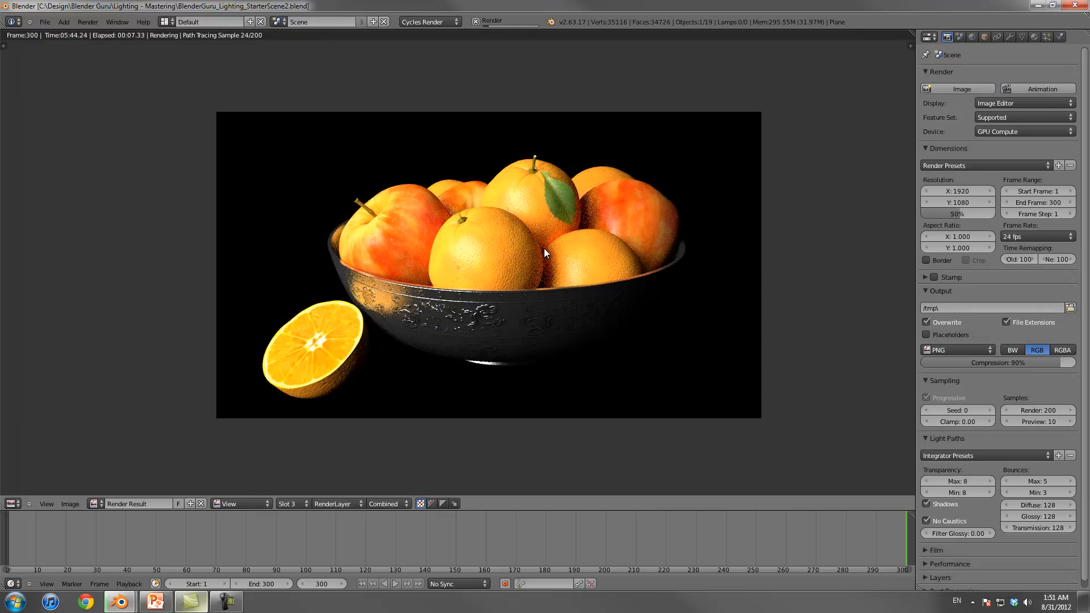
{"action": "key", "text": "Escape"}
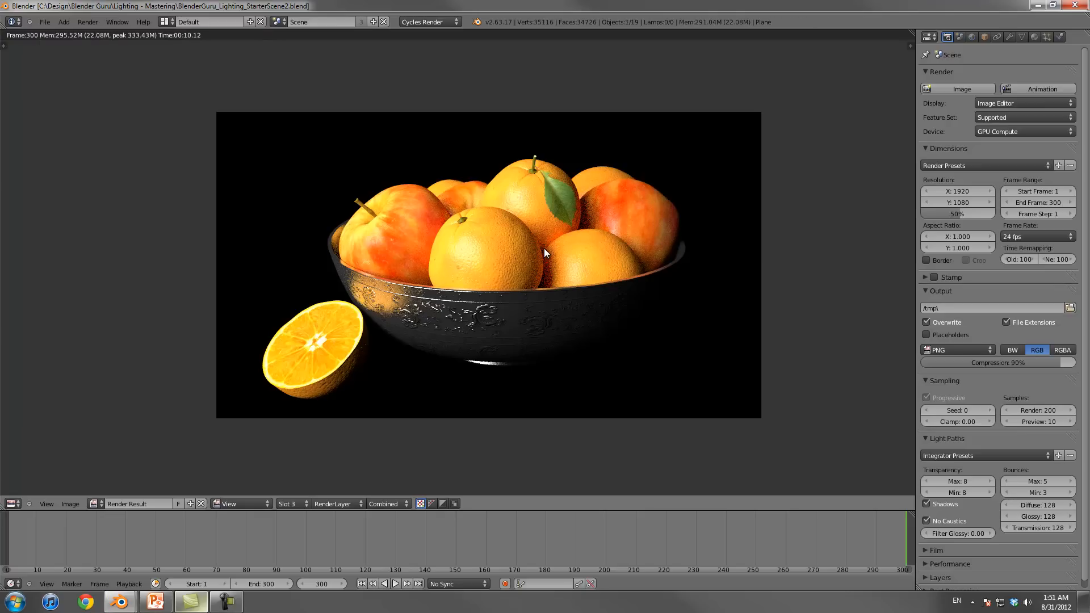
Step: Open the scopes for the rendered image and set the histogram to RGB
{"action": "key", "text": "n"}
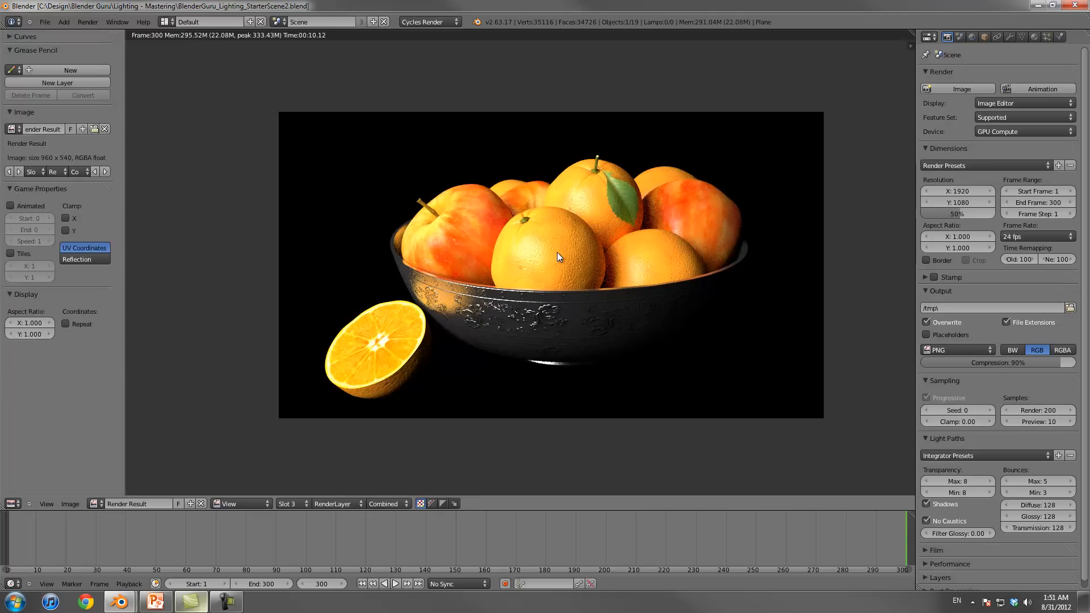
{"action": "key", "text": "n"}
{"action": "key", "text": "t"}
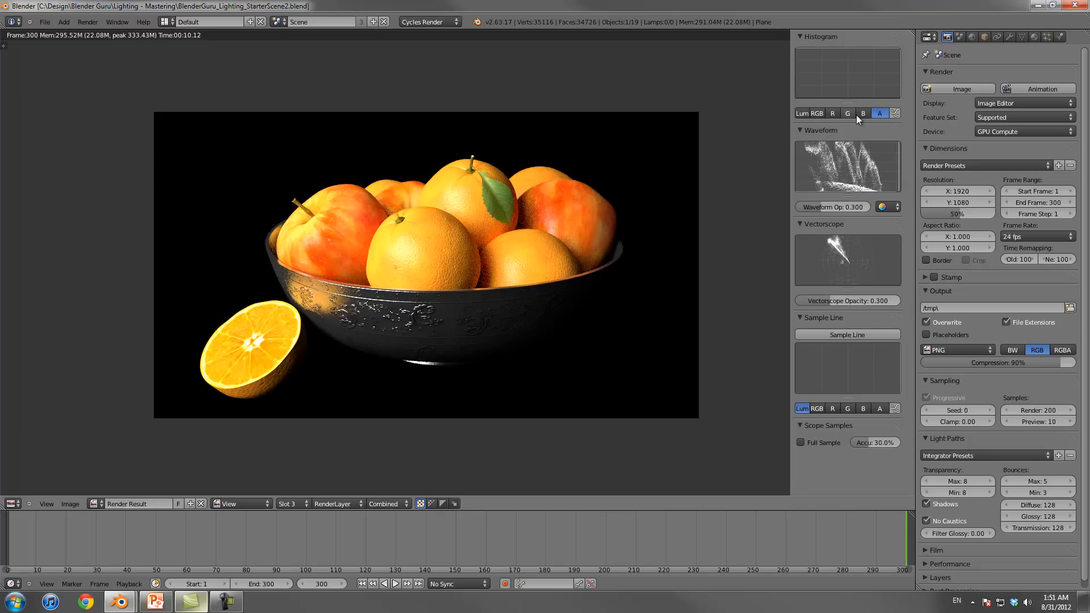
{"action": "left_click", "coordinate": [802, 113]}
{"action": "left_click", "coordinate": [816, 114]}
{"action": "left_click", "coordinate": [831, 114]}
Step: Draw sample lines diagonally across the rendered fruit to examine the brightness distribution along them
{"action": "left_click", "coordinate": [853, 335]}
{"action": "left_click_drag", "start_coordinate": [307, 337], "coordinate": [356, 308]}
{"action": "left_click_drag", "start_coordinate": [457, 233], "coordinate": [548, 156]}
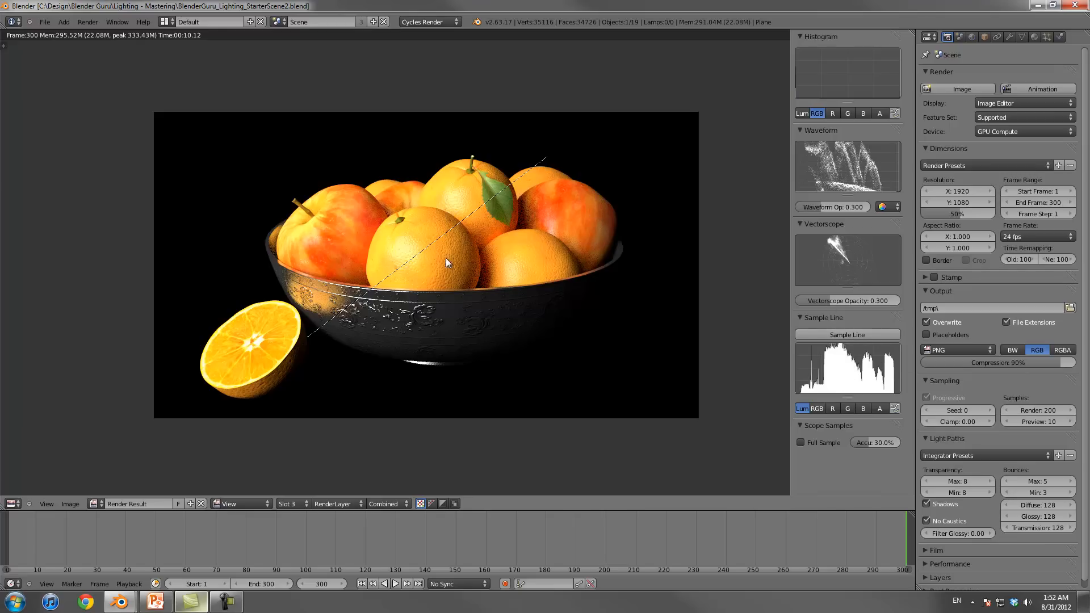
{"action": "left_click", "coordinate": [847, 335]}
{"action": "mouse_move", "coordinate": [245, 264]}
{"action": "left_mouse_down"}
{"action": "mouse_move", "coordinate": [367, 173]}
{"action": "mouse_move", "coordinate": [559, 213]}
{"action": "mouse_move", "coordinate": [631, 205]}
{"action": "mouse_move", "coordinate": [670, 236]}
{"action": "mouse_move", "coordinate": [676, 289]}
{"action": "mouse_move", "coordinate": [679, 242]}
{"action": "mouse_move", "coordinate": [653, 219]}
{"action": "mouse_move", "coordinate": [589, 226]}
{"action": "mouse_move", "coordinate": [530, 183]}
{"action": "mouse_move", "coordinate": [585, 172]}
{"action": "left_mouse_up"}
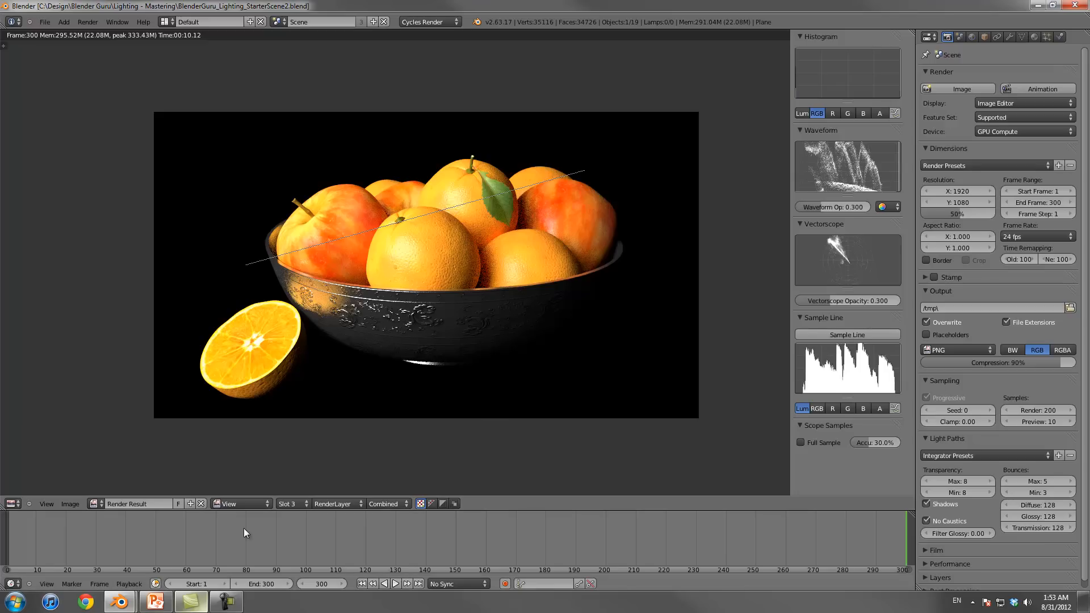
Step: Return to the 3D view and slightly adjust the scale of the light plane
{"action": "key", "text": "Escape"}
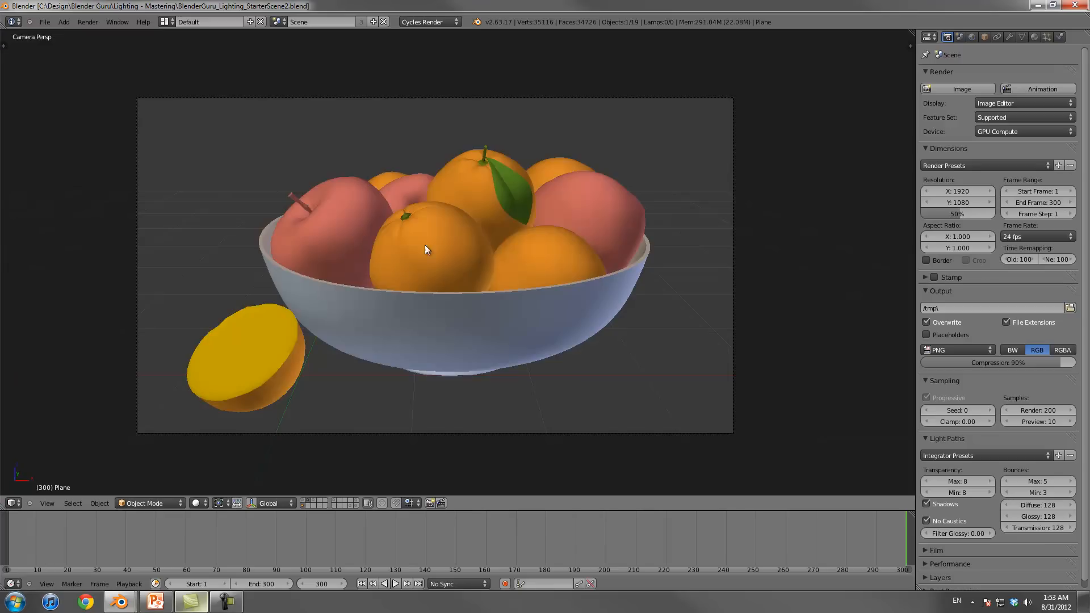
{"action": "key", "text": "KP_0"}
{"action": "key", "text": "s"}
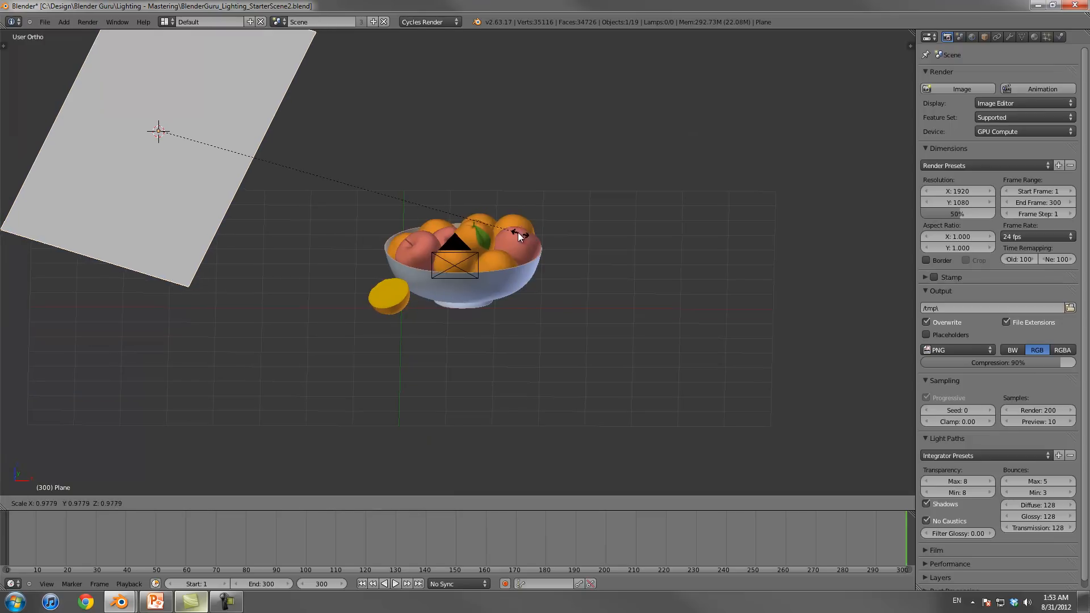
{"action": "left_click", "coordinate": [488, 222]}
Step: Select the fruit bowl in the top view and snap the 3D cursor to it
{"action": "scroll", "coordinate": [496, 226], "scroll_direction": "down", "scroll_amount": 5}
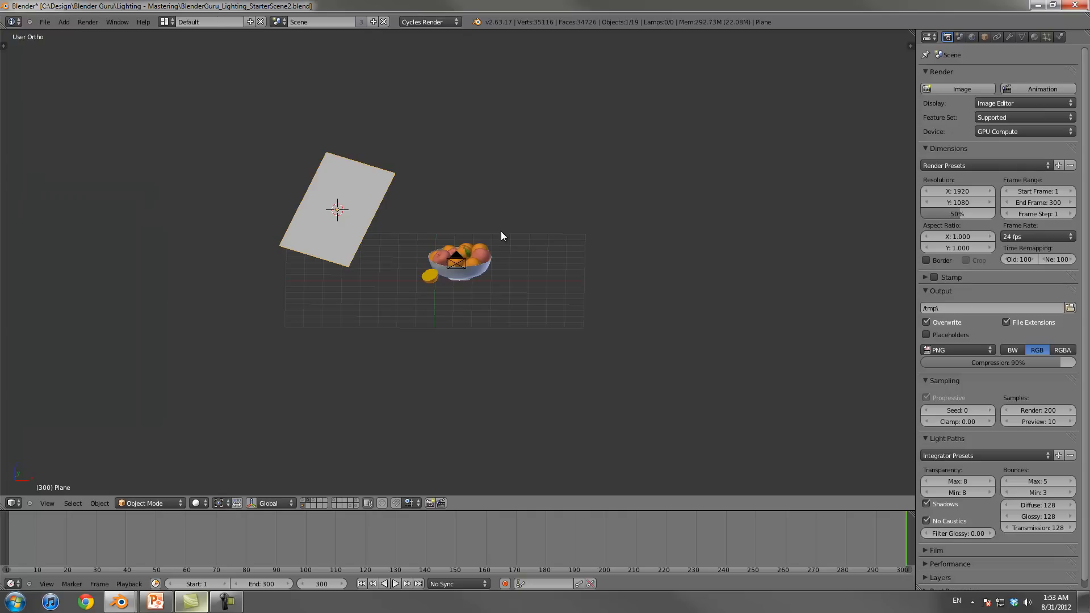
{"action": "key", "text": "KP_7"}
{"action": "scroll", "coordinate": [524, 294], "scroll_direction": "up", "scroll_amount": 3}
{"action": "right_click", "coordinate": [449, 245]}
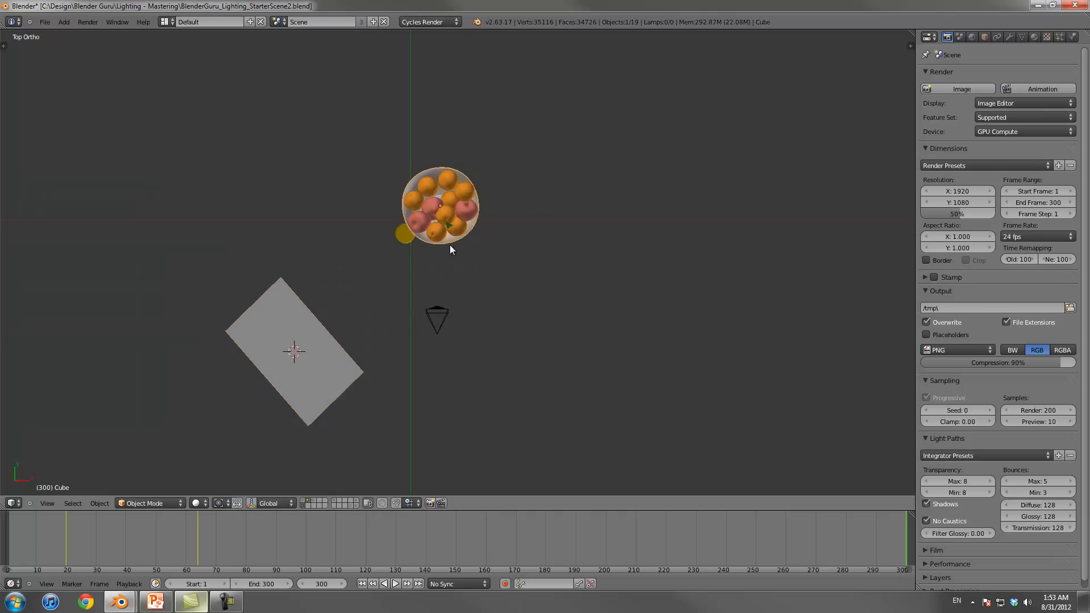
{"action": "key", "text": "shift+s"}
{"action": "left_click", "coordinate": [431, 335]}
Step: Duplicate the light plane in place and rotate the copy -90 degrees around the 3D cursor at the bowl
{"action": "right_click", "coordinate": [312, 403]}
{"action": "key", "text": "shift+d"}
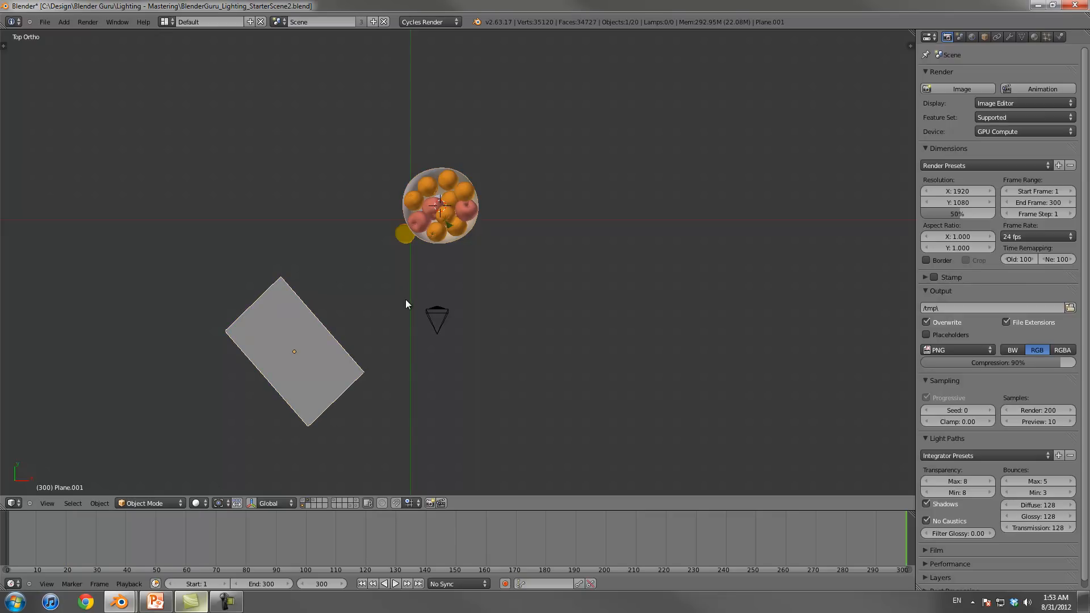
{"action": "right_click", "coordinate": [482, 318]}
{"action": "key", "text": "r"}
{"action": "right_click", "coordinate": [618, 357]}
{"action": "left_click", "coordinate": [218, 503]}
{"action": "left_click", "coordinate": [242, 481]}
{"action": "key", "text": "r"}
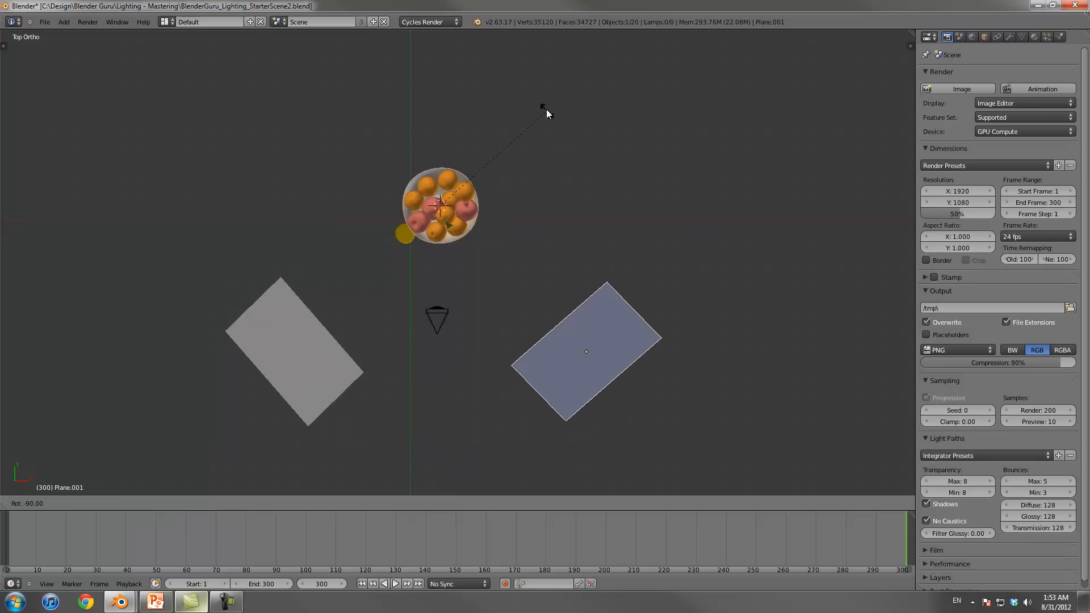
{"action": "left_click", "coordinate": [544, 105]}
Step: Switch the pivot away from the 3D cursor and scale the duplicated plane down about its own centre
{"action": "right_click", "coordinate": [334, 404]}
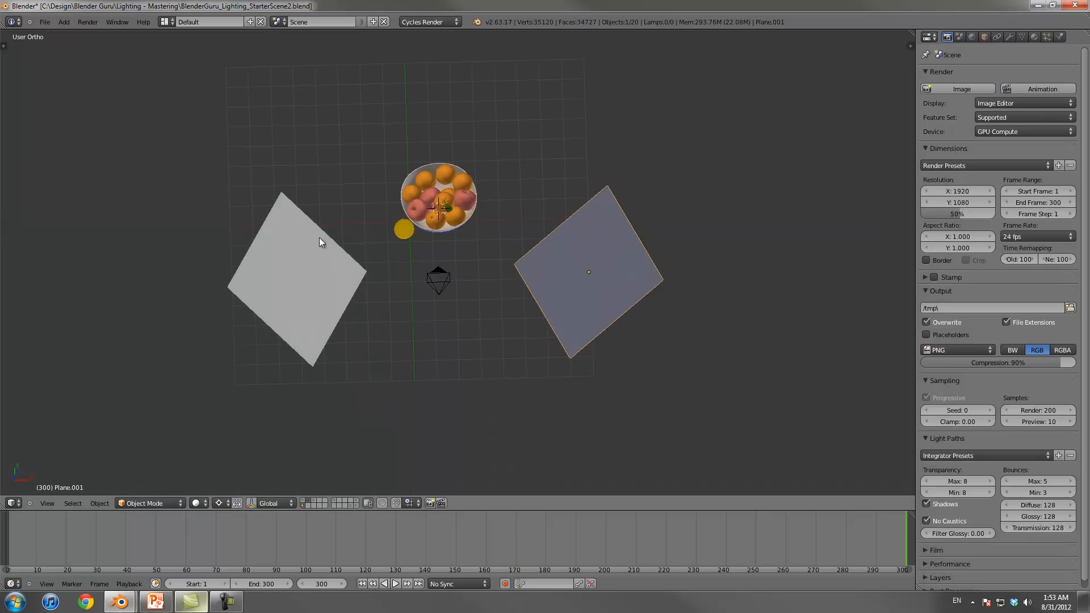
{"action": "middle_click_drag", "start_coordinate": [330, 277], "coordinate": [333, 243]}
{"action": "right_click", "coordinate": [531, 185]}
{"action": "key", "text": "s"}
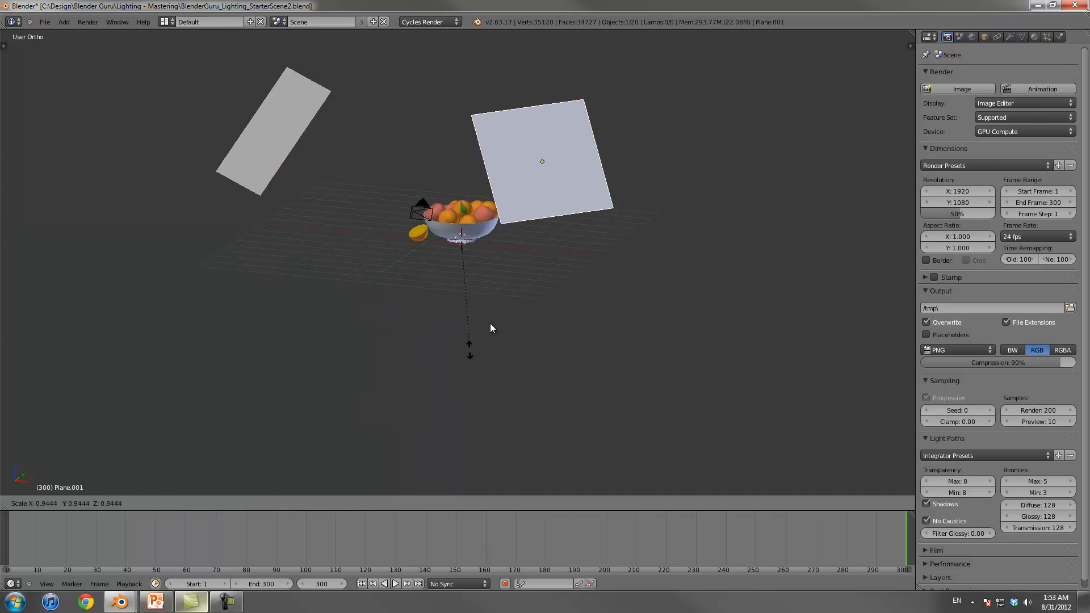
{"action": "right_click", "coordinate": [509, 297]}
{"action": "left_click", "coordinate": [216, 510]}
{"action": "left_click", "coordinate": [240, 479]}
{"action": "left_click", "coordinate": [224, 506]}
{"action": "left_click", "coordinate": [234, 480]}
{"action": "key", "text": "s"}
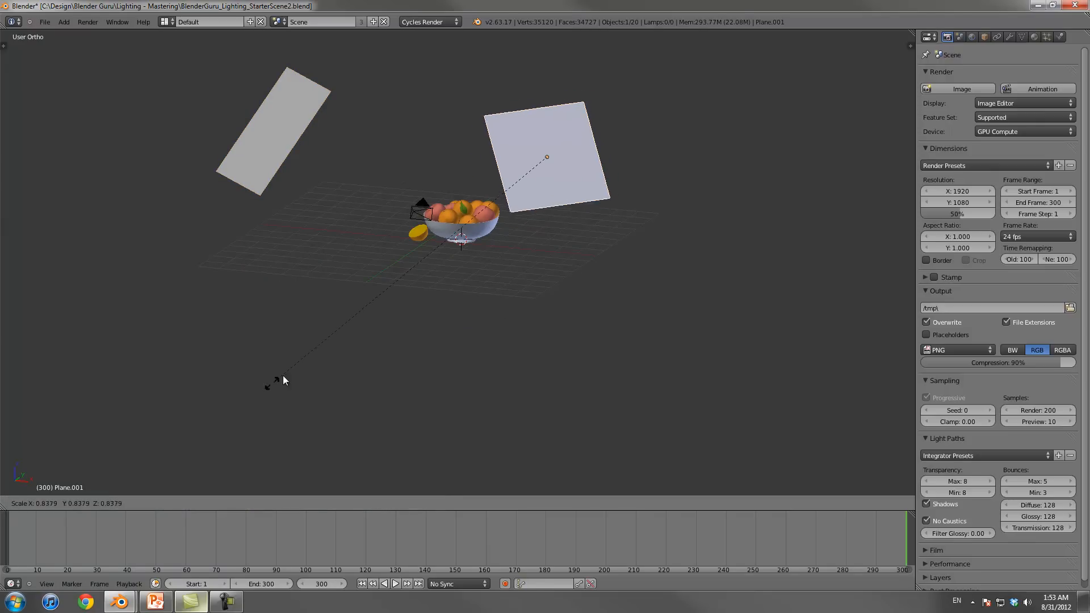
{"action": "left_click", "coordinate": [338, 325]}
Step: Move the duplicated plane to the second layer of the lower row and display only that layer
{"action": "middle_click_drag", "start_coordinate": [341, 321], "coordinate": [236, 223]}
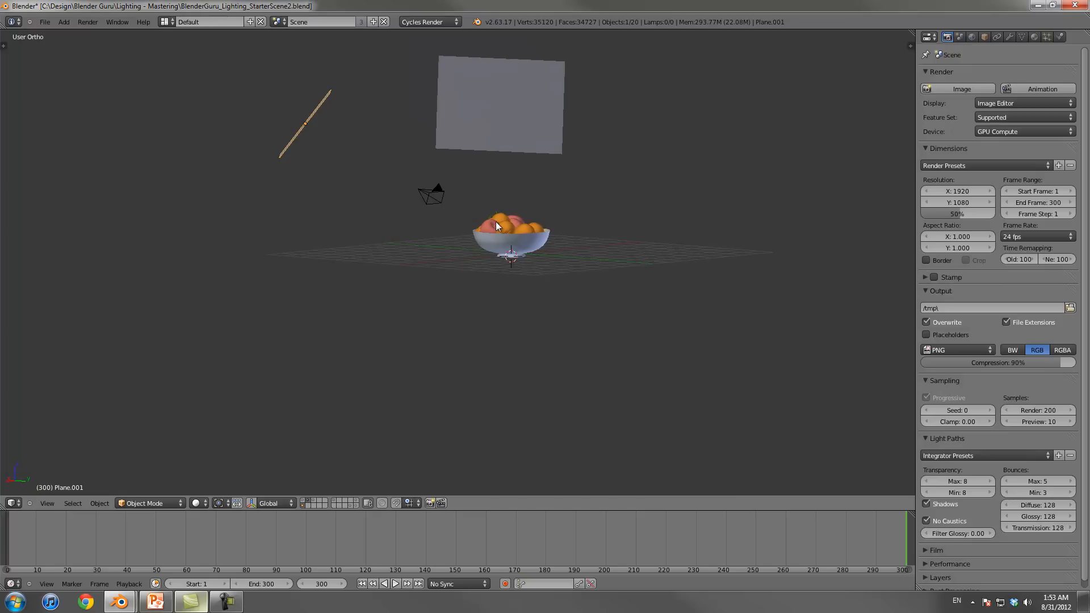
{"action": "middle_click_drag", "start_coordinate": [317, 191], "coordinate": [568, 182]}
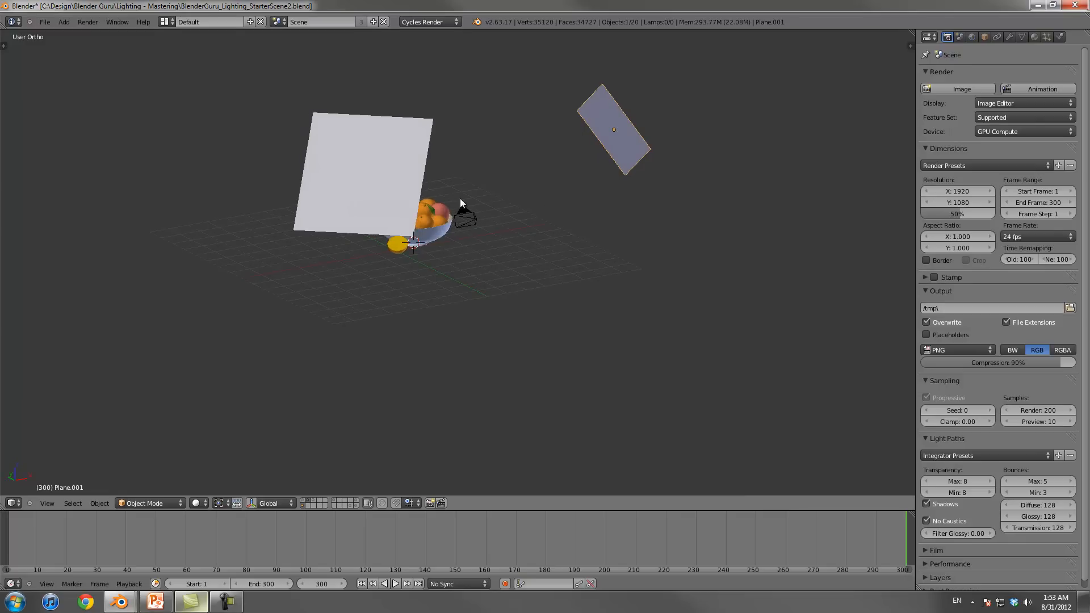
{"action": "middle_click_drag", "start_coordinate": [477, 227], "coordinate": [461, 235]}
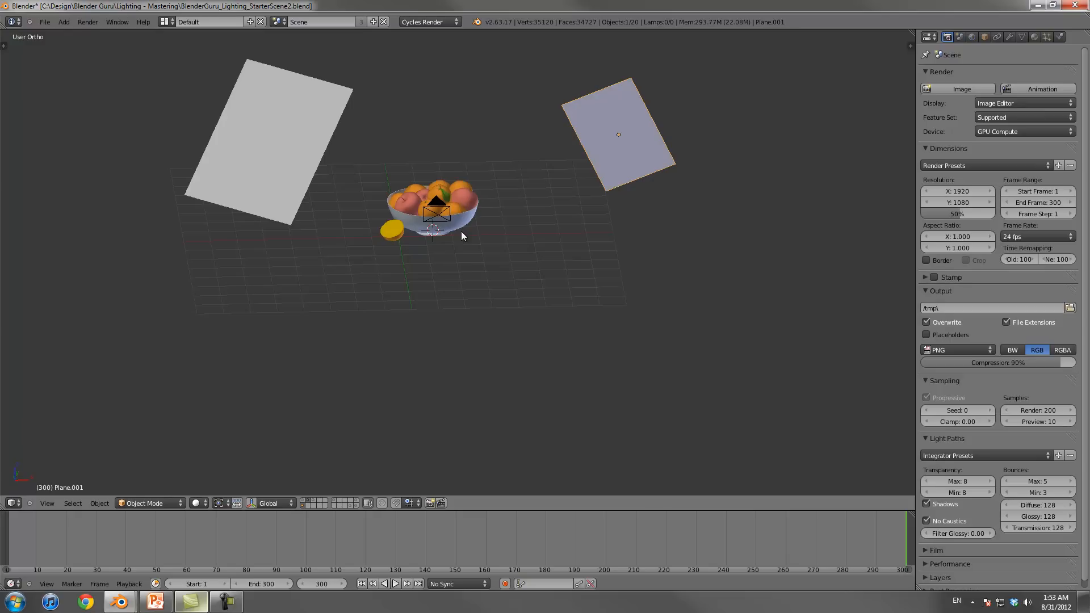
{"action": "scroll", "coordinate": [496, 200], "scroll_direction": "up", "scroll_amount": 2}
{"action": "middle_click_drag", "start_coordinate": [496, 200], "coordinate": [466, 162]}
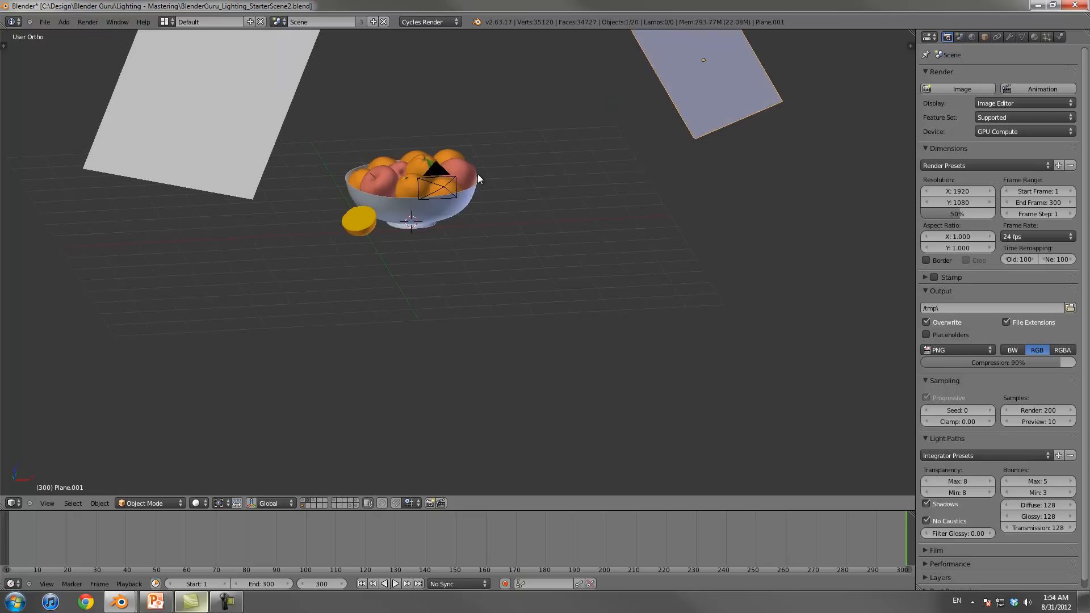
{"action": "scroll", "coordinate": [363, 378], "scroll_direction": "down", "scroll_amount": 2}
{"action": "key", "text": "m"}
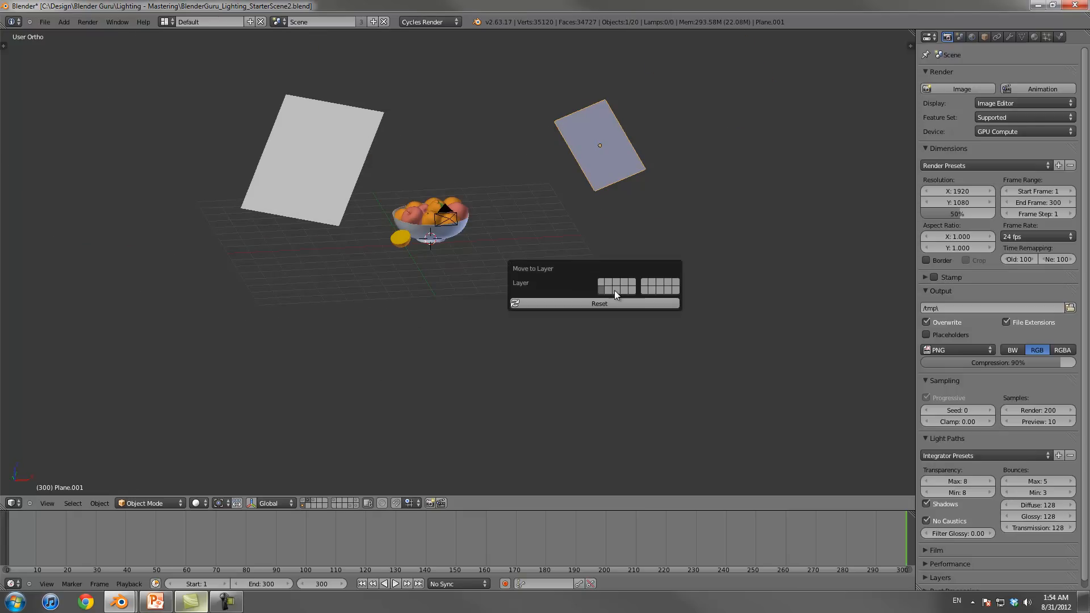
{"action": "left_click", "coordinate": [608, 291]}
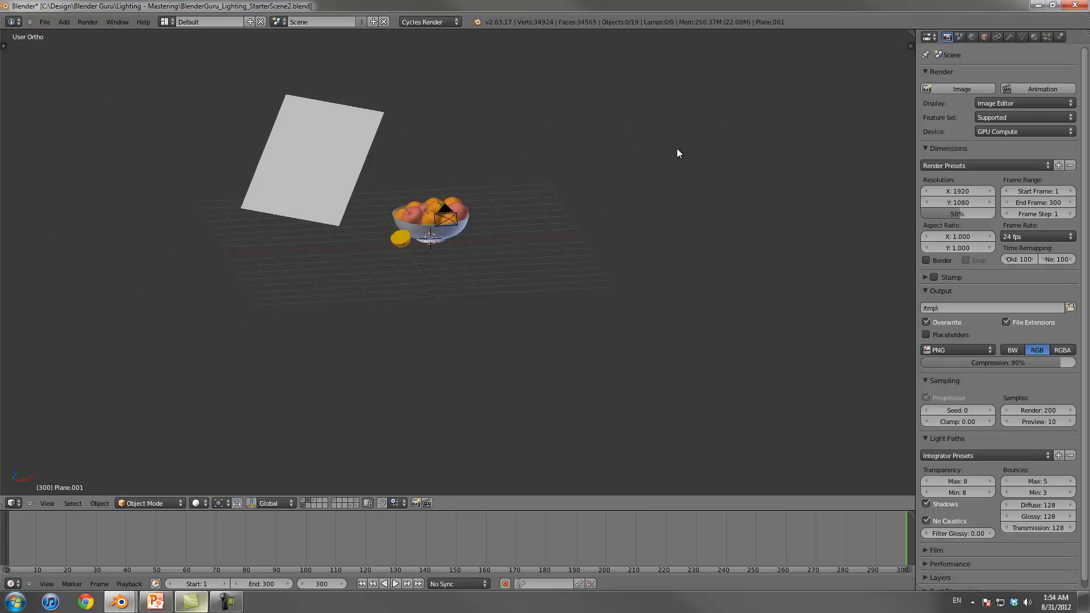
{"action": "left_click", "coordinate": [306, 507]}
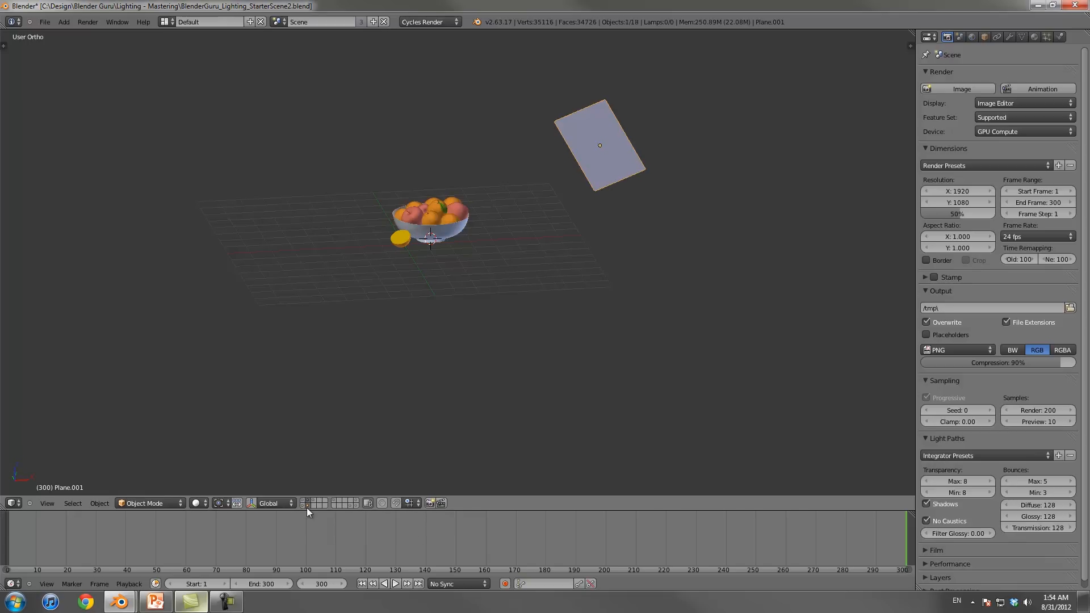
Step: Set the viewport shading to Rendered and inspect the second plane's light on the fruit through the camera
{"action": "middle_click_drag", "start_coordinate": [506, 288], "coordinate": [565, 263]}
{"action": "scroll", "coordinate": [564, 262], "scroll_direction": "up", "scroll_amount": 2}
{"action": "left_click", "coordinate": [196, 503]}
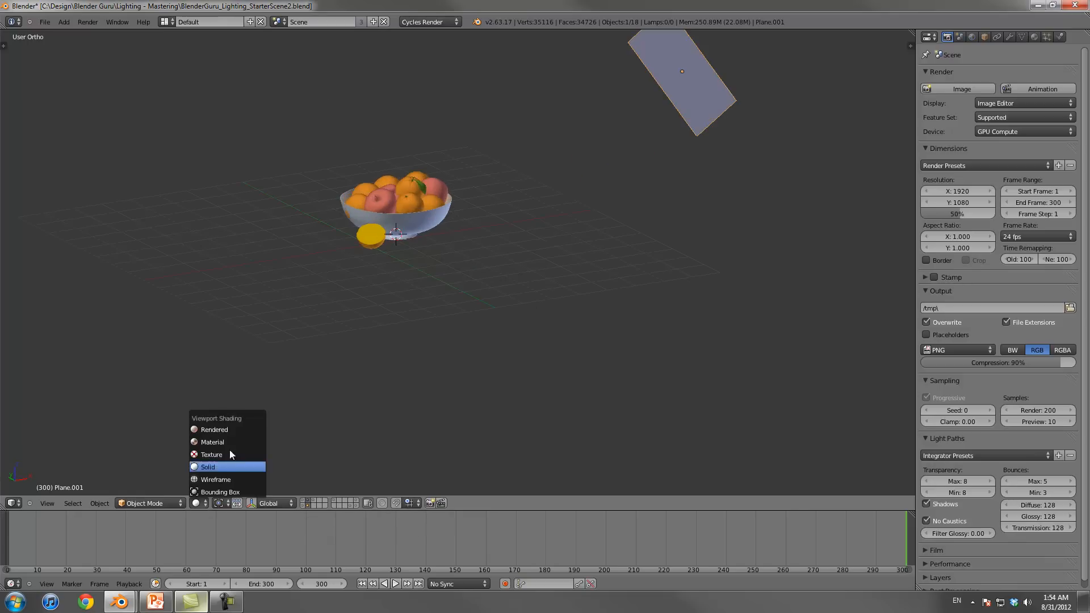
{"action": "left_click", "coordinate": [231, 431]}
{"action": "middle_click_drag", "start_coordinate": [520, 185], "coordinate": [545, 247], "text": "shift"}
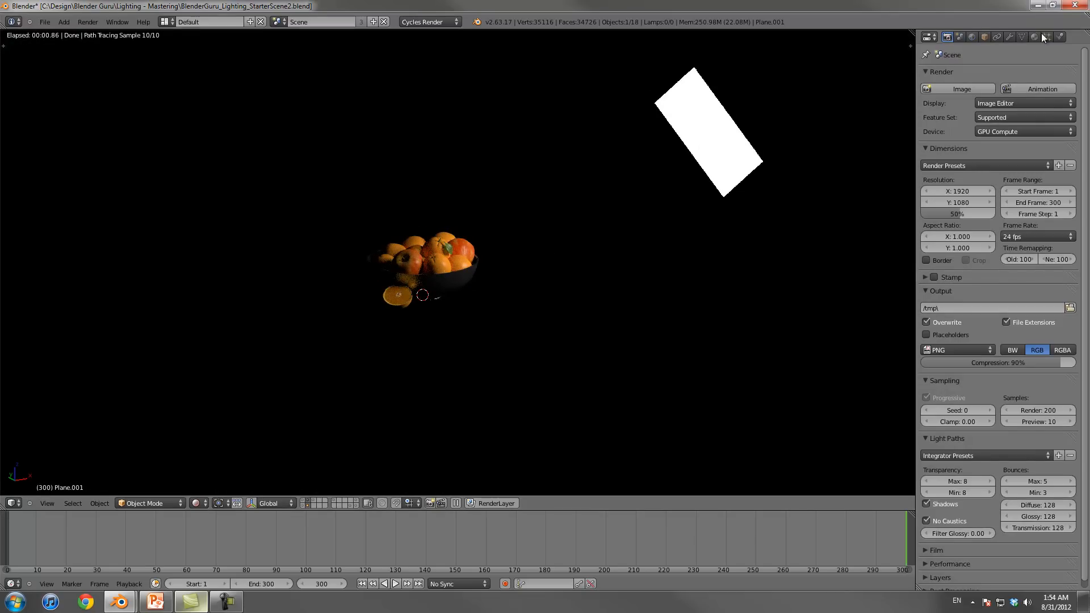
{"action": "mouse_move", "coordinate": [614, 219]}
{"action": "middle_mouse_down"}
{"action": "mouse_move", "coordinate": [608, 246]}
{"action": "mouse_move", "coordinate": [640, 219]}
{"action": "mouse_move", "coordinate": [596, 220]}
{"action": "middle_mouse_up"}
{"action": "key", "text": "KP_0"}
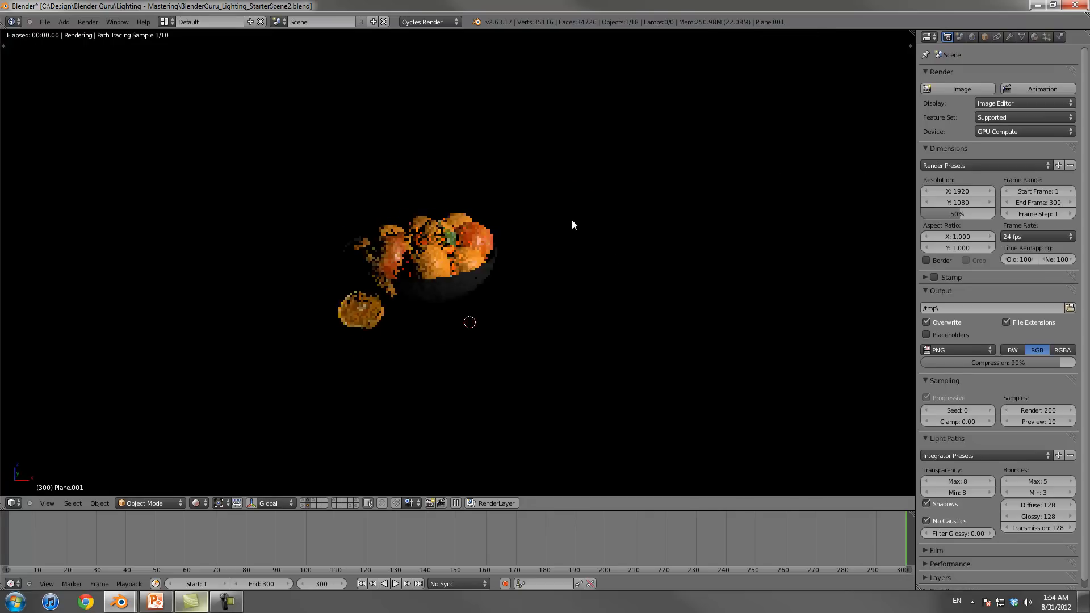
{"action": "scroll", "coordinate": [572, 221], "scroll_direction": "up", "scroll_amount": 7}
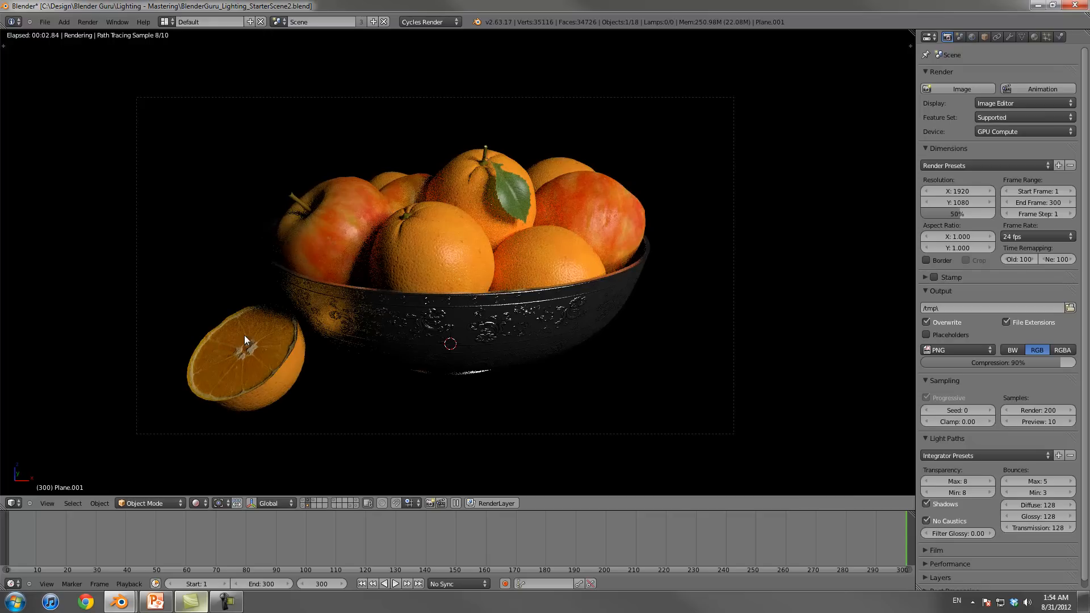
Step: Move the duplicated light plane closer to the fruit bowl and check its lighting through the camera
{"action": "middle_click_drag", "start_coordinate": [317, 451], "coordinate": [571, 327]}
{"action": "key", "text": "g"}
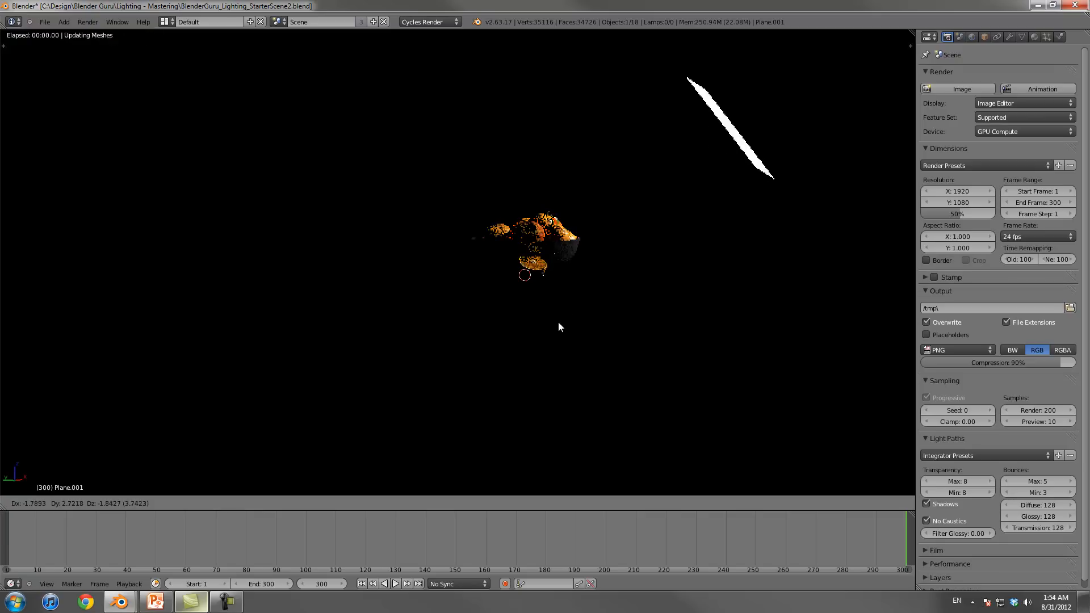
{"action": "left_click", "coordinate": [496, 301]}
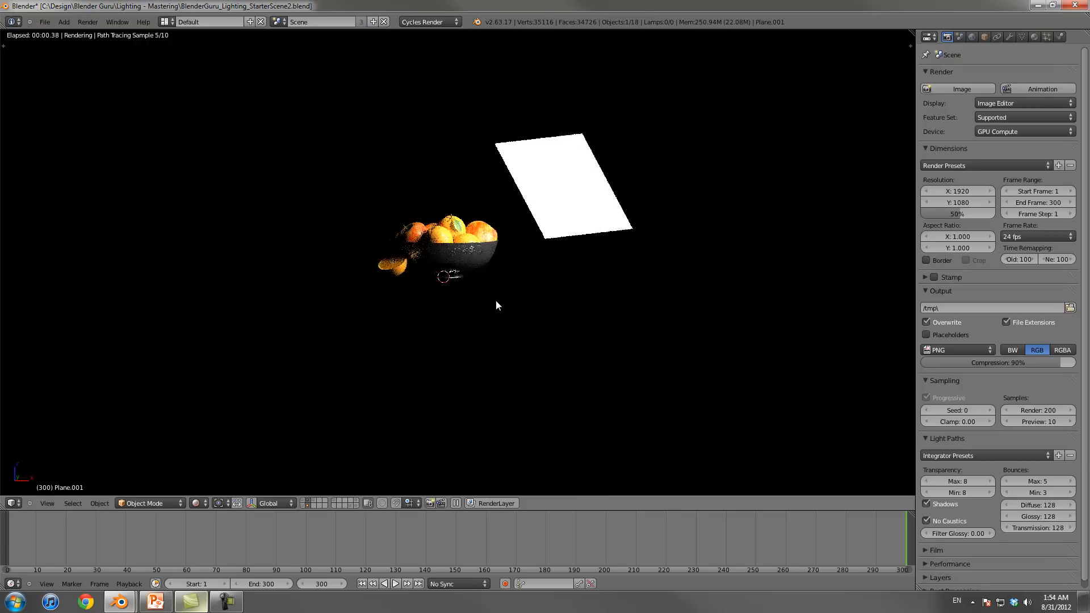
{"action": "key", "text": "KP_0"}
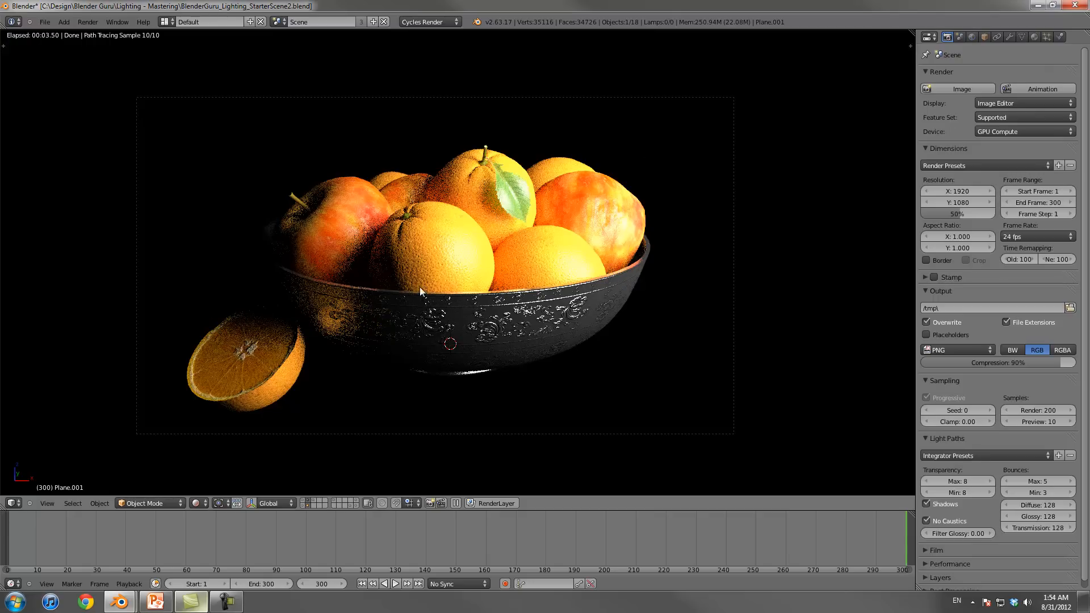
{"action": "mouse_move", "coordinate": [621, 207]}
{"action": "middle_mouse_down"}
{"action": "mouse_move", "coordinate": [618, 236]}
{"action": "mouse_move", "coordinate": [659, 219]}
{"action": "mouse_move", "coordinate": [697, 182]}
{"action": "middle_mouse_up"}
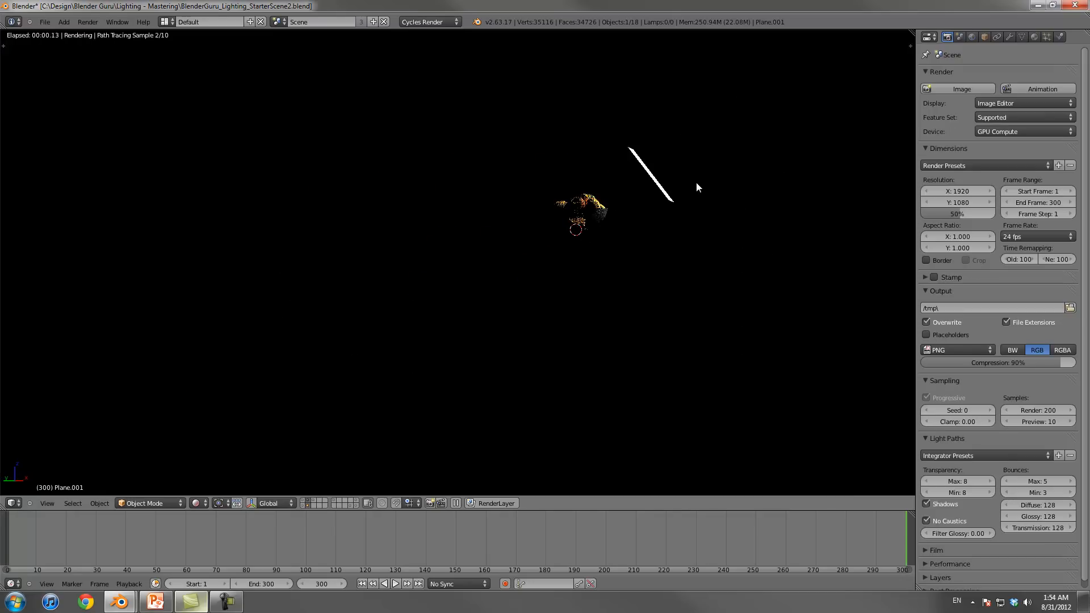
Step: Return the viewport to Solid shading and show the material settings of the smaller light plane
{"action": "left_click", "coordinate": [200, 503]}
{"action": "left_click", "coordinate": [220, 468]}
{"action": "mouse_move", "coordinate": [478, 346]}
{"action": "middle_mouse_down"}
{"action": "mouse_move", "coordinate": [525, 260]}
{"action": "mouse_move", "coordinate": [494, 285]}
{"action": "mouse_move", "coordinate": [561, 278]}
{"action": "mouse_move", "coordinate": [495, 308]}
{"action": "middle_mouse_up"}
{"action": "scroll", "coordinate": [490, 312], "scroll_direction": "up", "scroll_amount": 1}
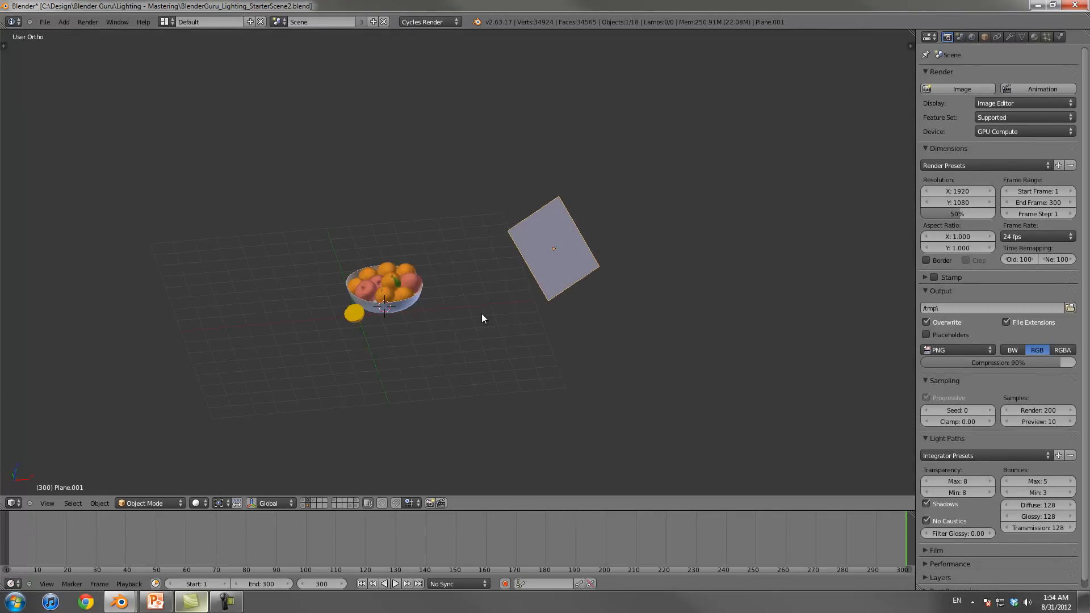
{"action": "key", "text": "KP_7"}
{"action": "key", "text": "KP_0"}
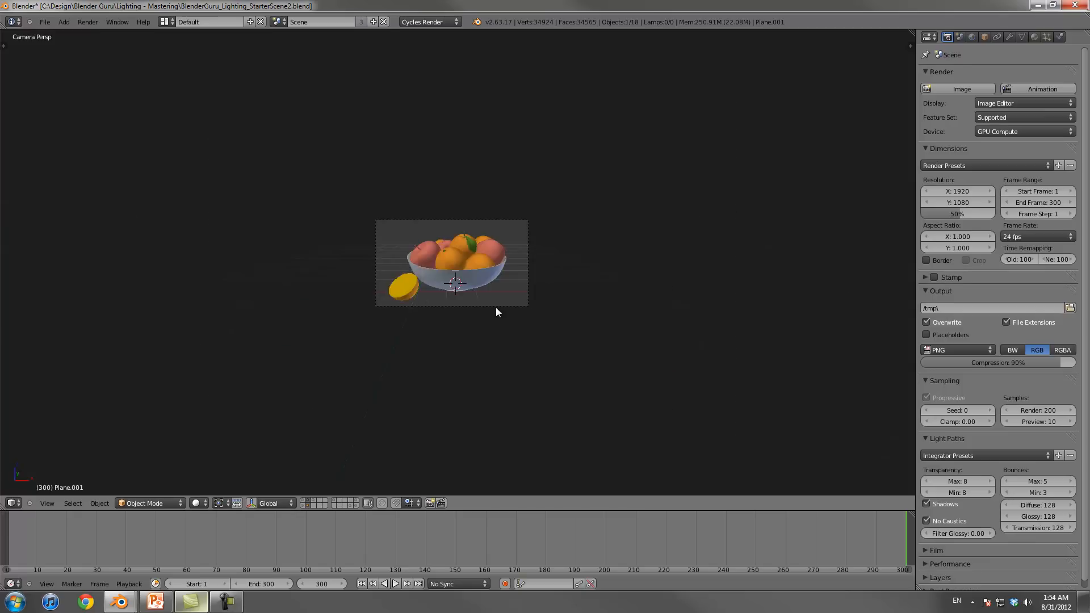
{"action": "key", "text": "KP_0"}
{"action": "left_click", "coordinate": [1035, 36]}
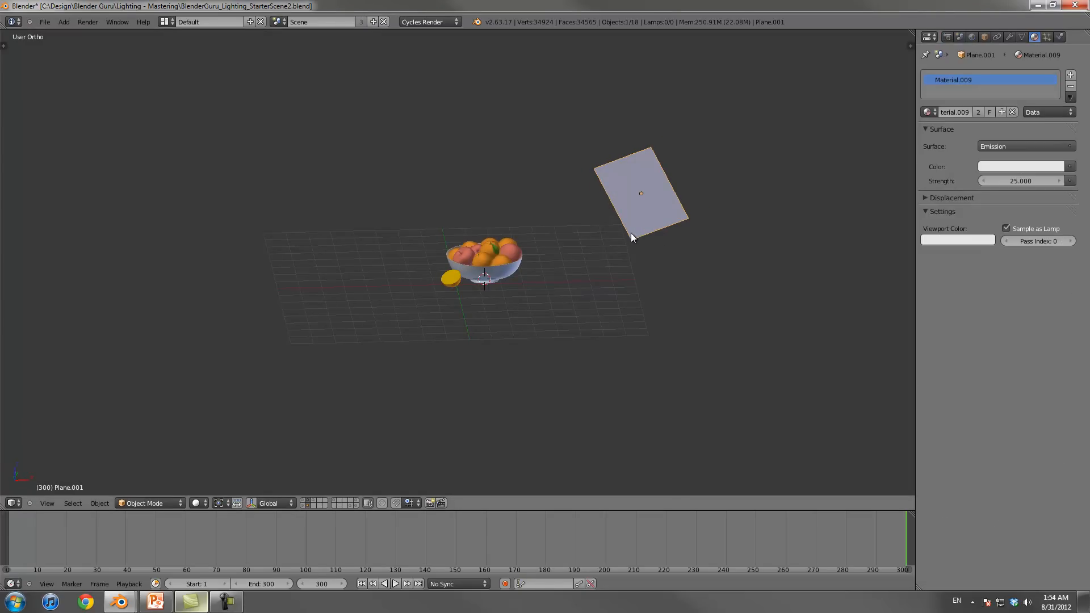
{"action": "middle_click_drag", "start_coordinate": [632, 233], "coordinate": [659, 213]}
Step: Select the smaller light plane in a side-on view and set the pivot point to the 3D cursor
{"action": "right_click", "coordinate": [587, 206]}
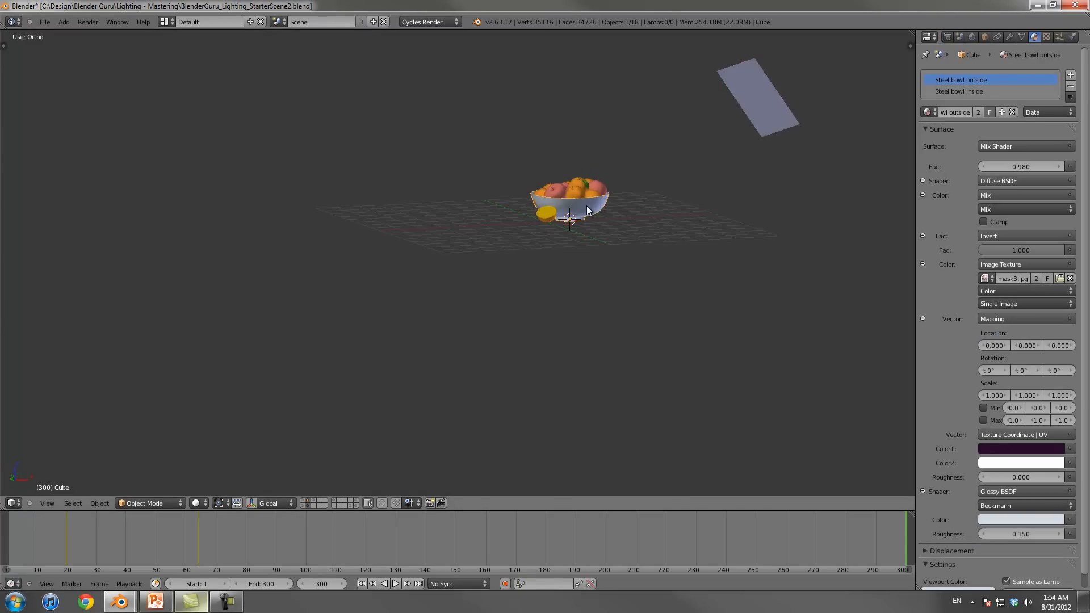
{"action": "key", "text": "KP_3"}
{"action": "middle_click_drag", "start_coordinate": [271, 131], "coordinate": [529, 278], "text": "shift"}
{"action": "middle_click_drag", "start_coordinate": [507, 223], "coordinate": [434, 227]}
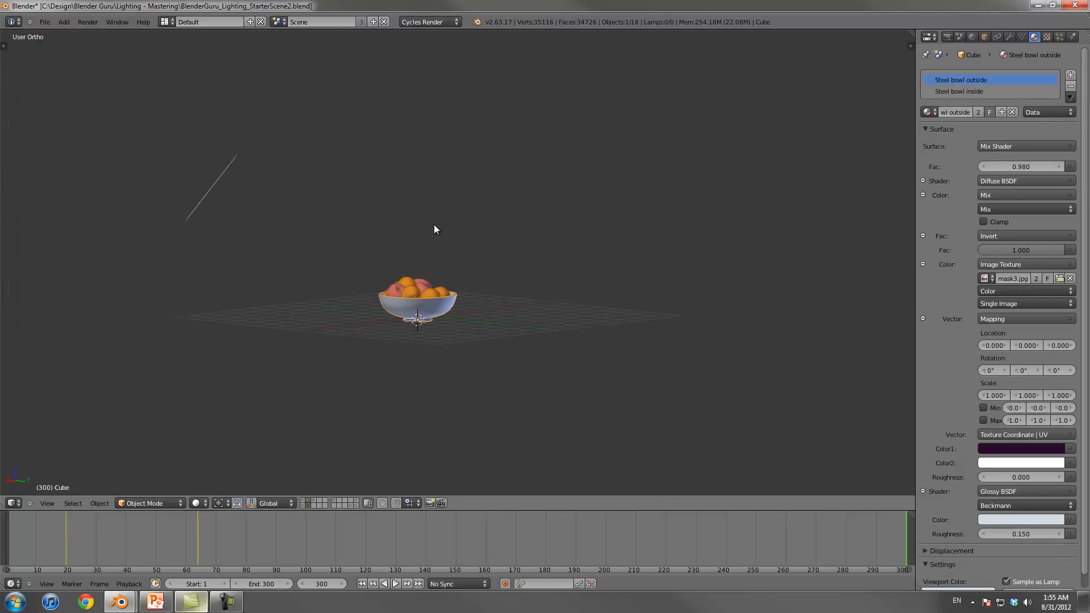
{"action": "right_click", "coordinate": [222, 170]}
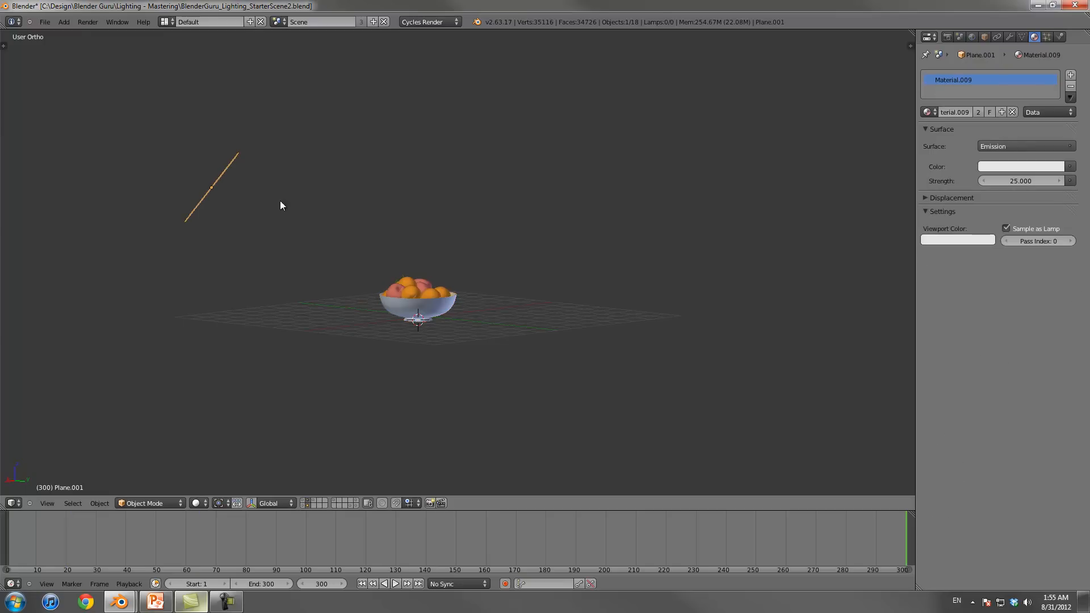
{"action": "key", "text": "r"}
{"action": "right_click", "coordinate": [430, 201]}
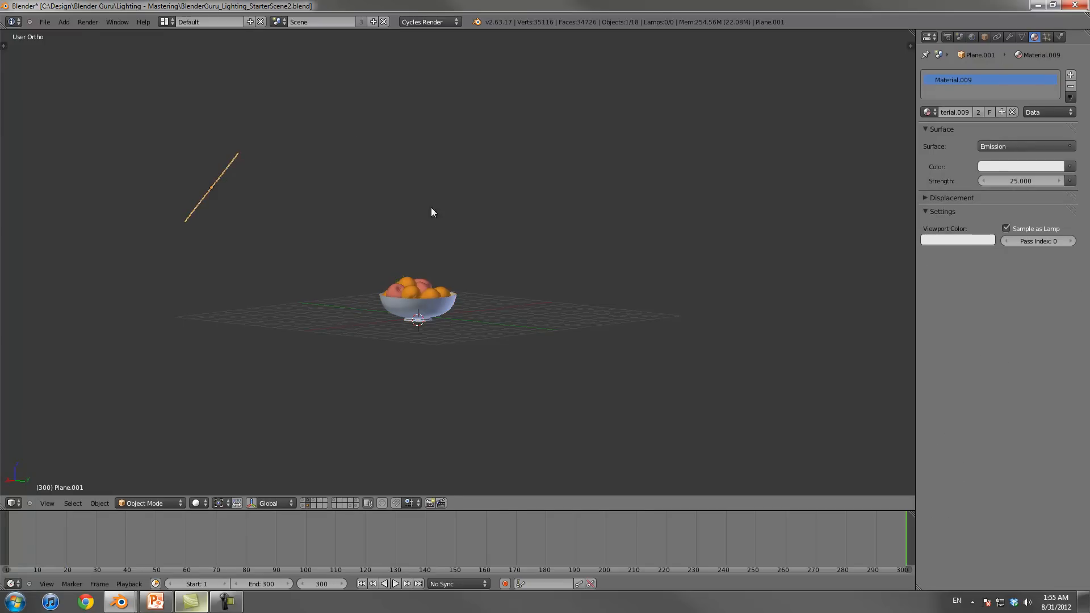
{"action": "left_click", "coordinate": [226, 502]}
{"action": "left_click", "coordinate": [230, 492]}
Step: Rotate the smaller light plane around the fruit bowl to a lower position, adjusting it from the side and front
{"action": "key", "text": "r"}
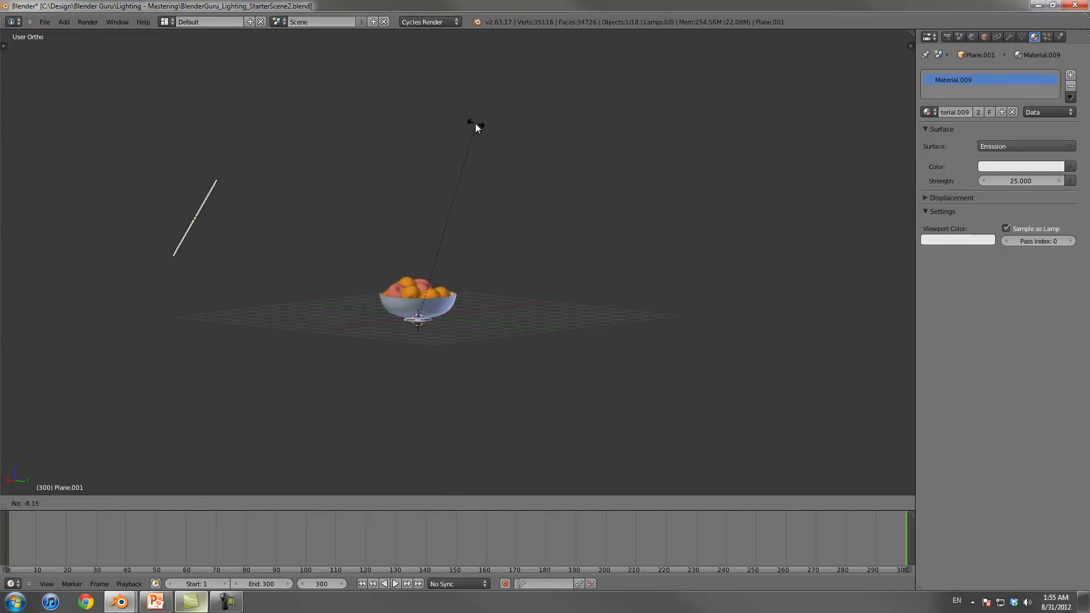
{"action": "left_click", "coordinate": [469, 124]}
{"action": "key", "text": "r"}
{"action": "left_click", "coordinate": [472, 126]}
{"action": "key", "text": "r"}
{"action": "left_click", "coordinate": [419, 142]}
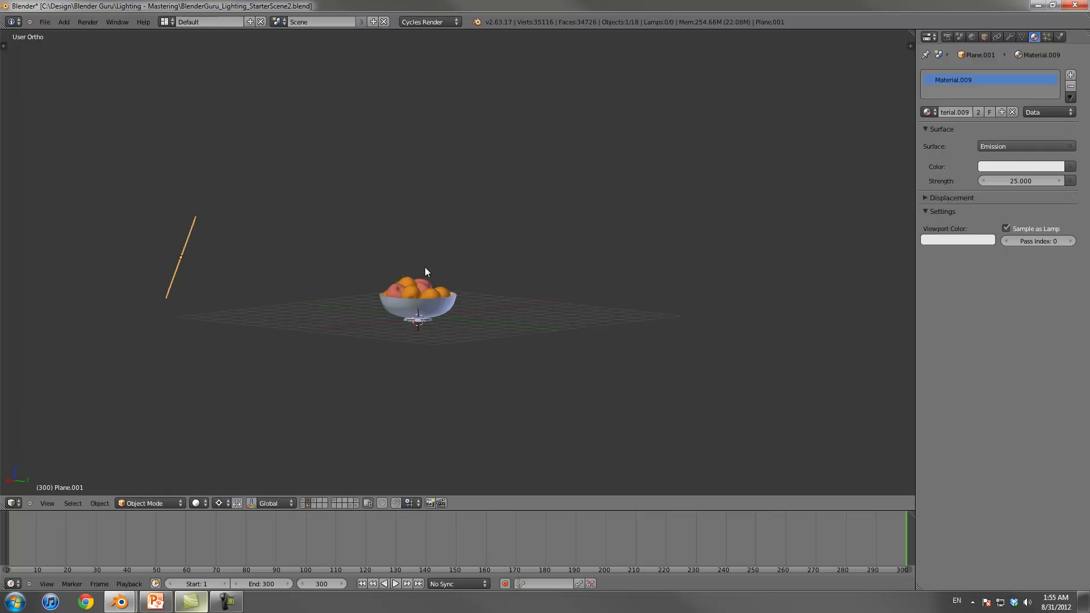
{"action": "middle_click_drag", "start_coordinate": [413, 128], "coordinate": [518, 174]}
{"action": "key", "text": "r"}
{"action": "left_click", "coordinate": [601, 138]}
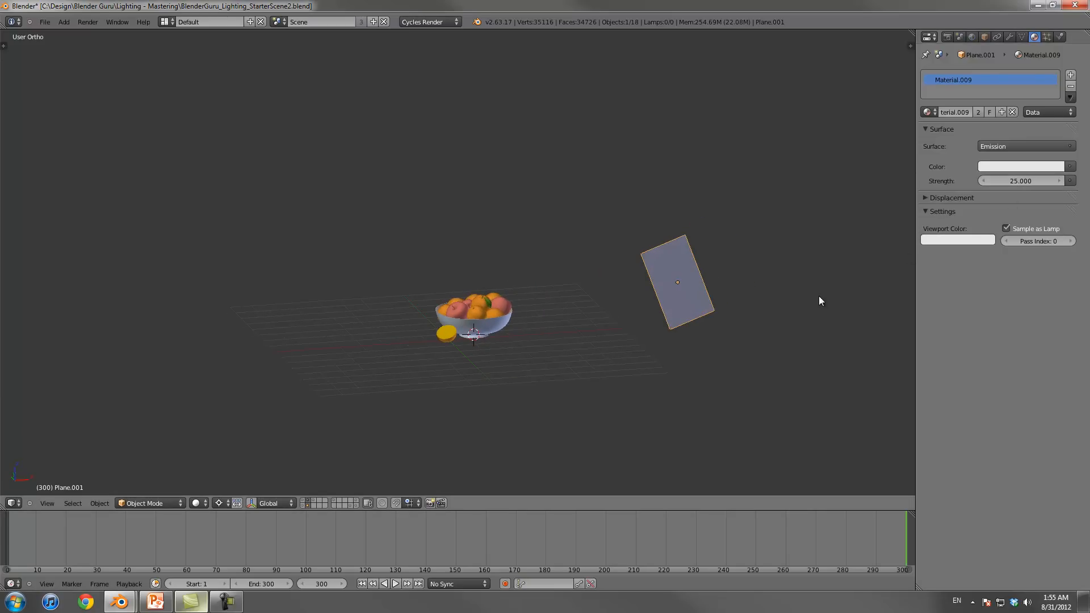
Step: Set the smaller plane's emission strength to 12 and preview it in Rendered shading through the camera
{"action": "left_click", "coordinate": [1014, 181]}
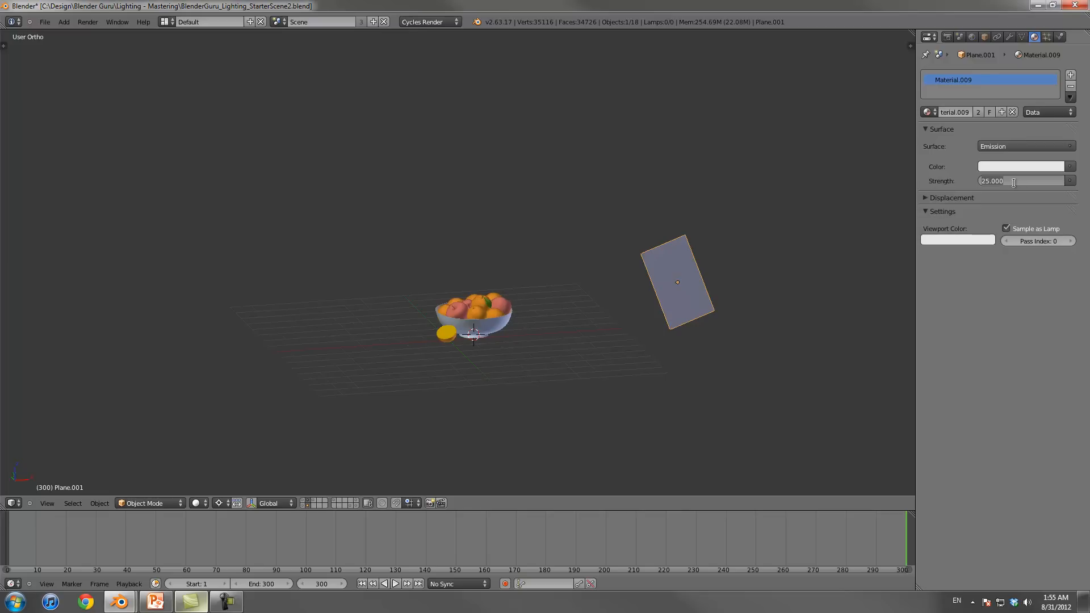
{"action": "type", "text": "1"}
{"action": "key", "text": "Return"}
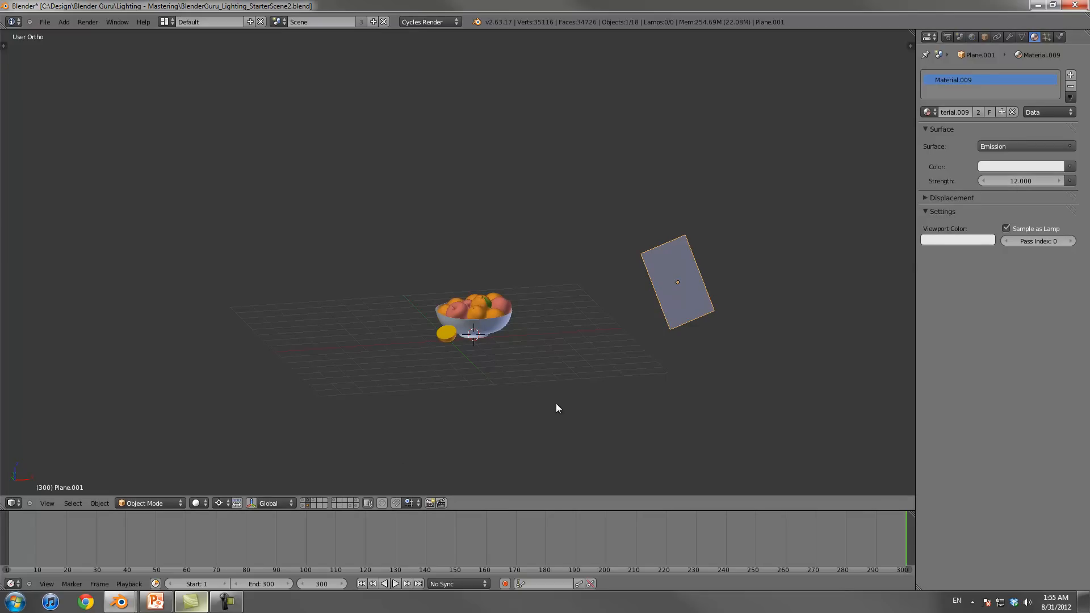
{"action": "left_click", "coordinate": [206, 503]}
{"action": "left_click", "coordinate": [222, 427]}
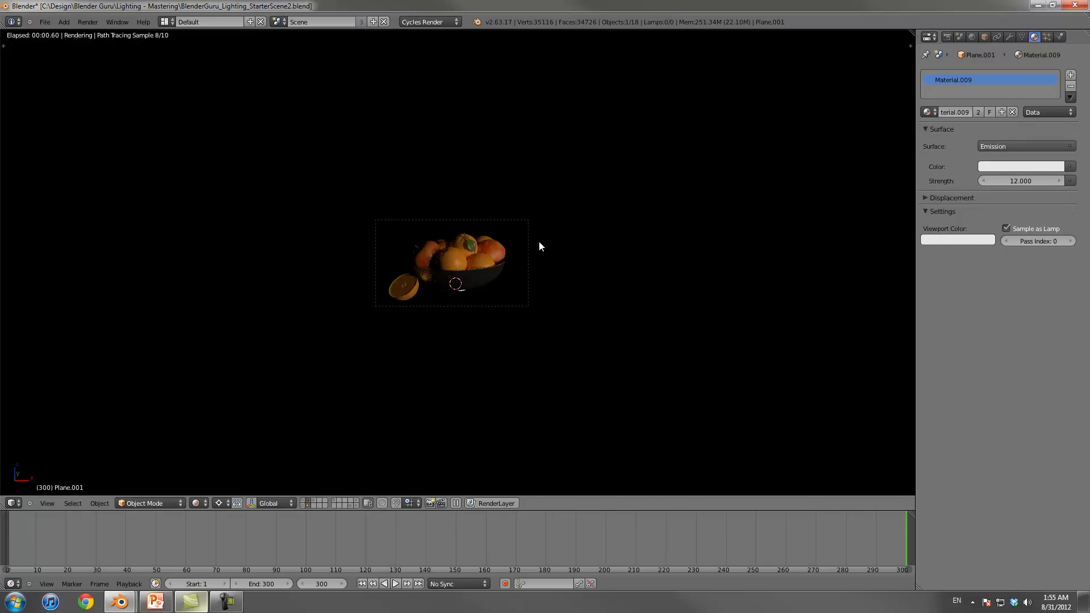
{"action": "scroll", "coordinate": [540, 241], "scroll_direction": "up", "scroll_amount": 5}
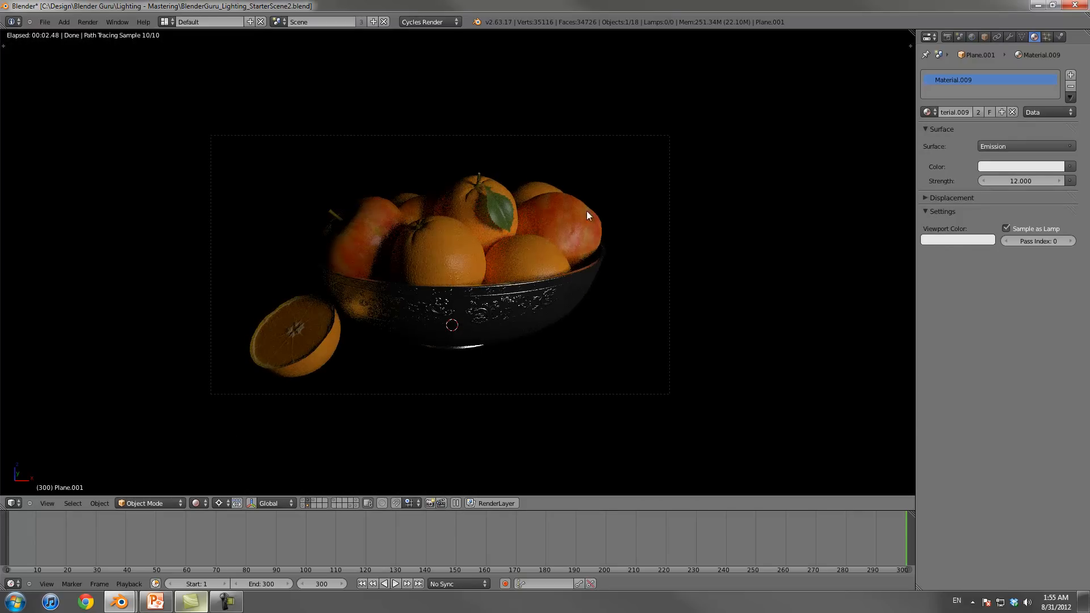
Step: Set the smaller plane's emission strength to 10
{"action": "left_click", "coordinate": [1014, 181]}
{"action": "type", "text": "10"}
{"action": "key", "text": "Return"}
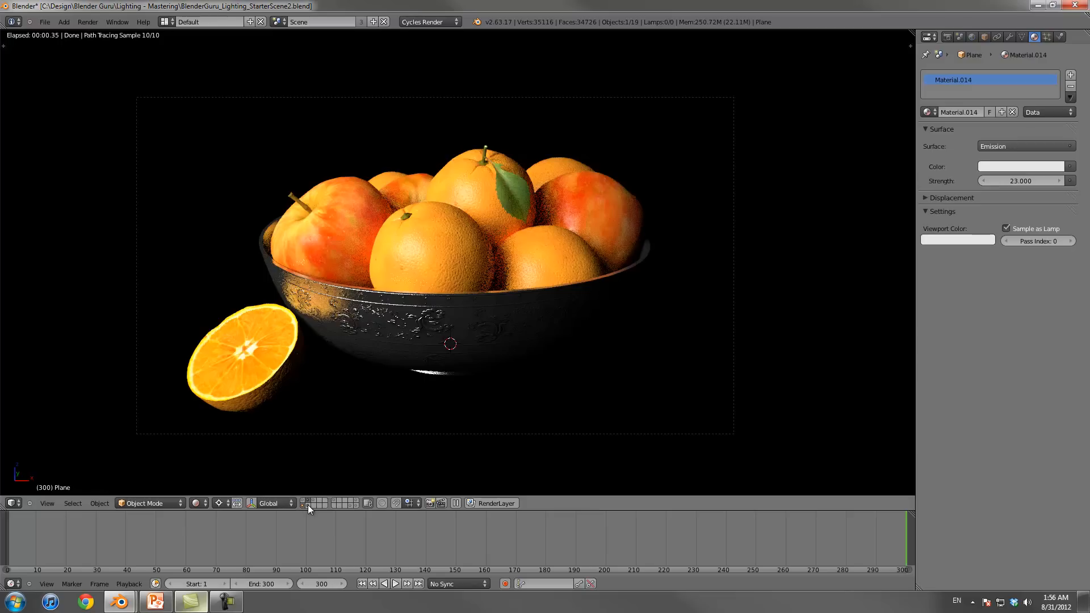
Step: Compare the fruit with both light layers displayed, and isolate the layer holding the smaller light
{"action": "left_click", "coordinate": [308, 505], "text": "shift"}
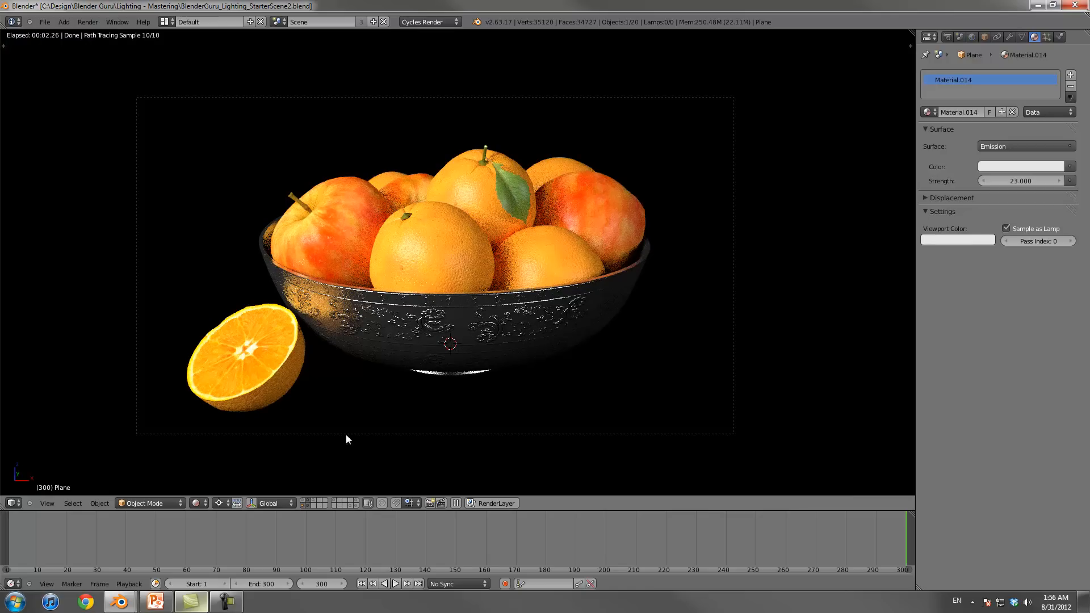
{"action": "left_click", "coordinate": [309, 506]}
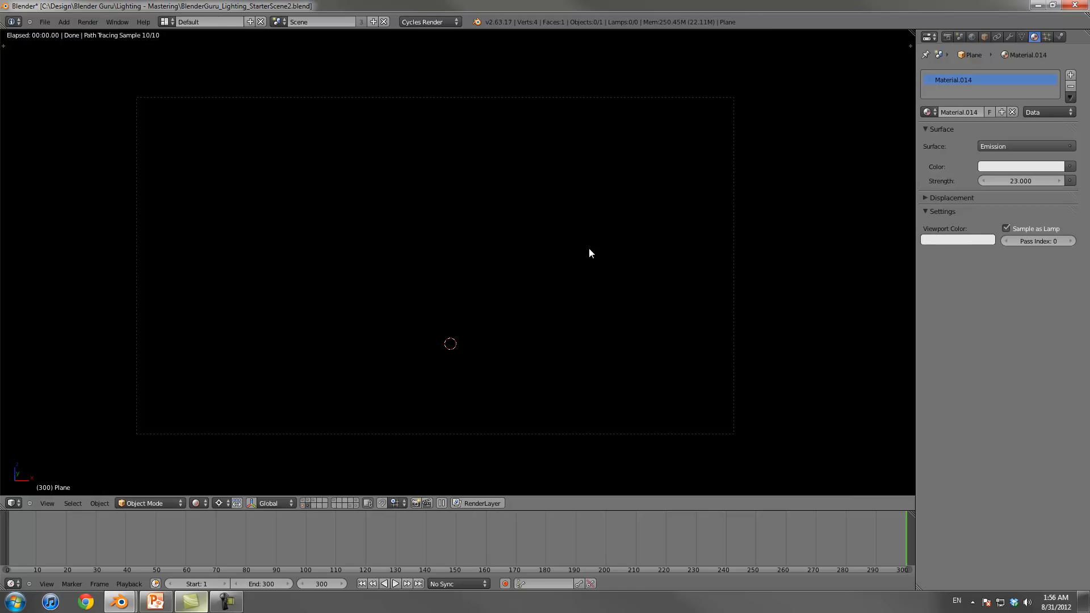
{"action": "left_click", "coordinate": [309, 503]}
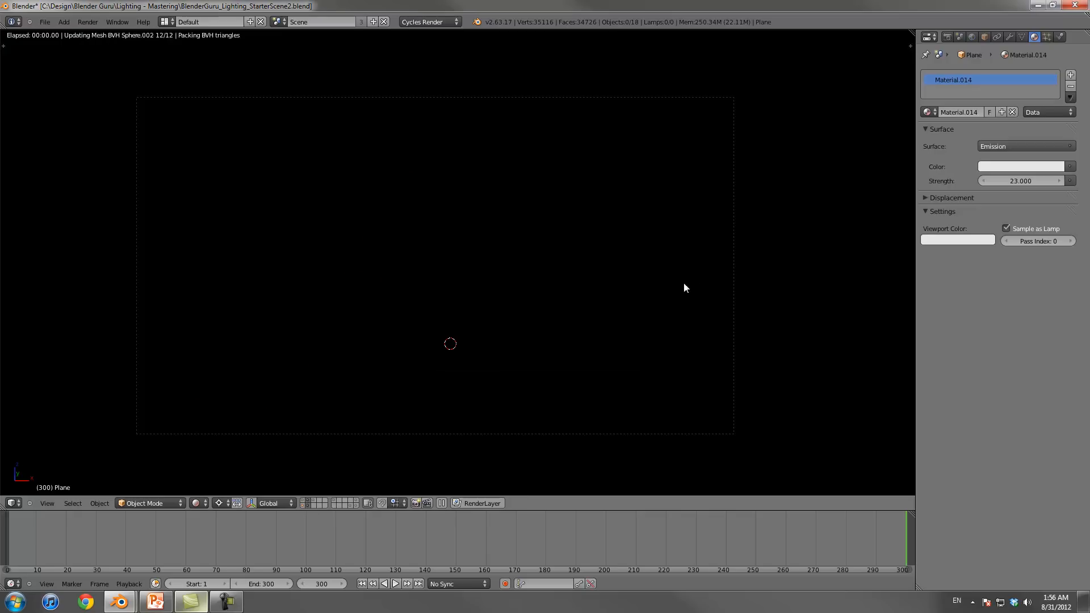
Step: Set the smaller light plane's emission strength to 7 and display both light layers together
{"action": "scroll", "coordinate": [761, 241], "scroll_direction": "down", "scroll_amount": 10}
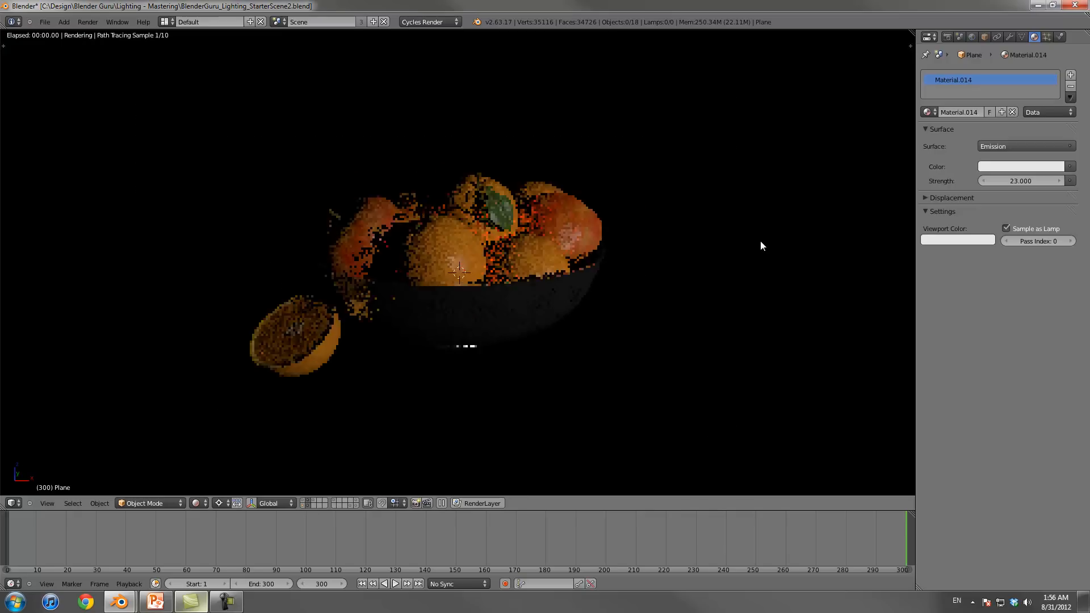
{"action": "right_click", "coordinate": [525, 262]}
{"action": "scroll", "coordinate": [524, 260], "scroll_direction": "up", "scroll_amount": 10}
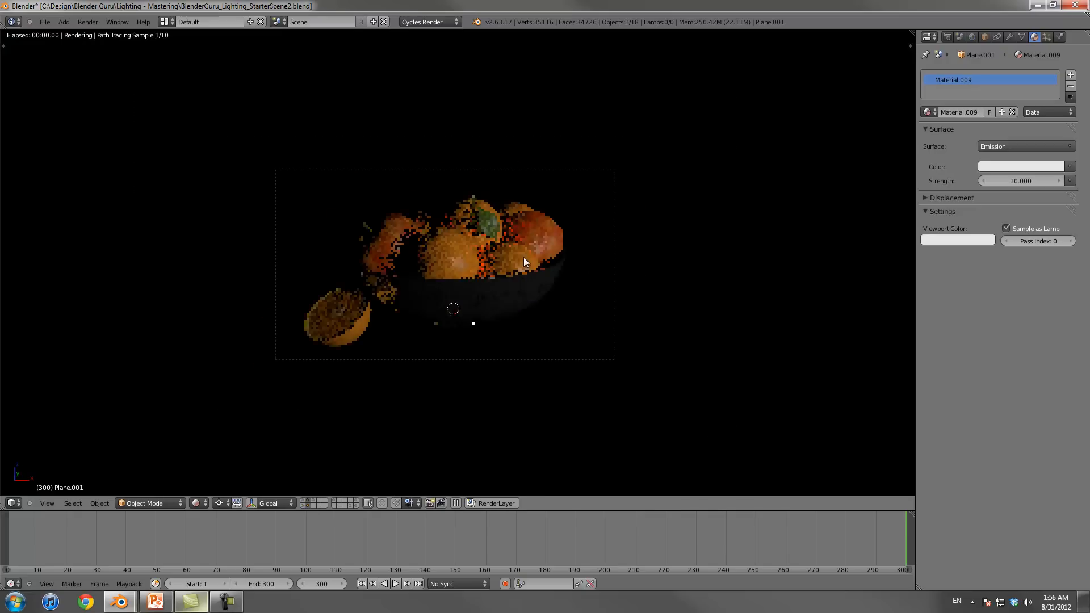
{"action": "left_click", "coordinate": [1014, 176]}
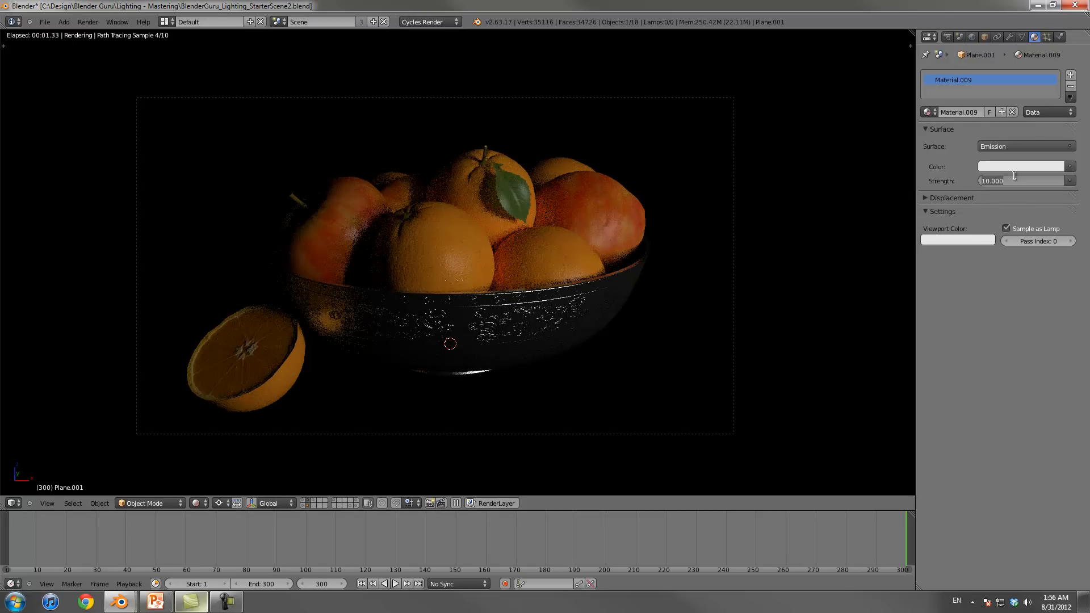
{"action": "type", "text": "7"}
{"action": "key", "text": "Return"}
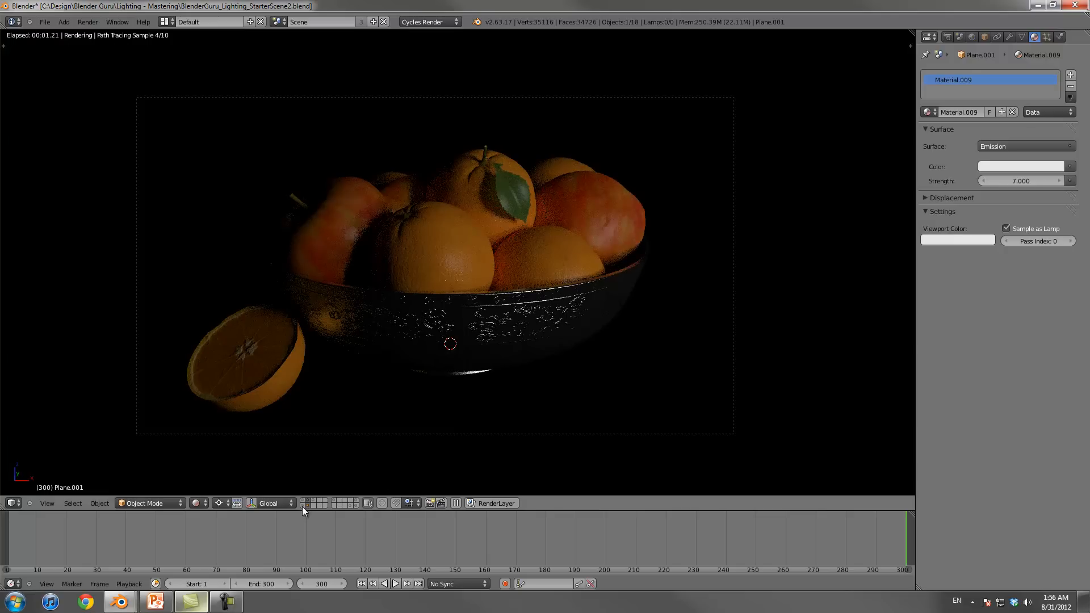
{"action": "left_click", "coordinate": [304, 506], "text": "shift"}
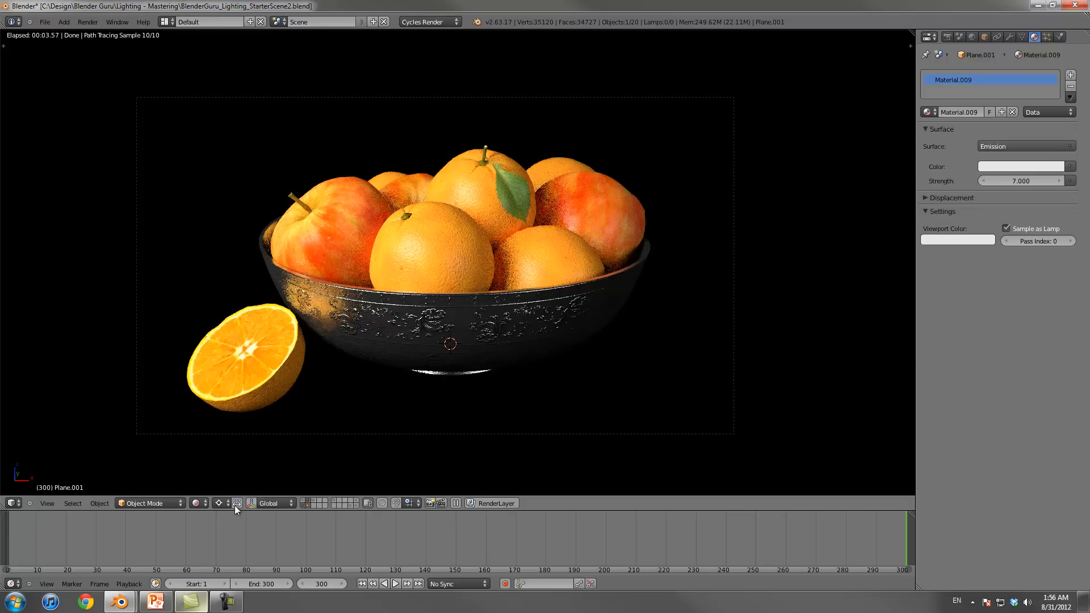
Step: Switch the viewport to Solid shading, view the scene from the top and select the larger light plane
{"action": "left_click", "coordinate": [196, 503]}
{"action": "left_click", "coordinate": [227, 470]}
{"action": "scroll", "coordinate": [544, 340], "scroll_direction": "down", "scroll_amount": 5}
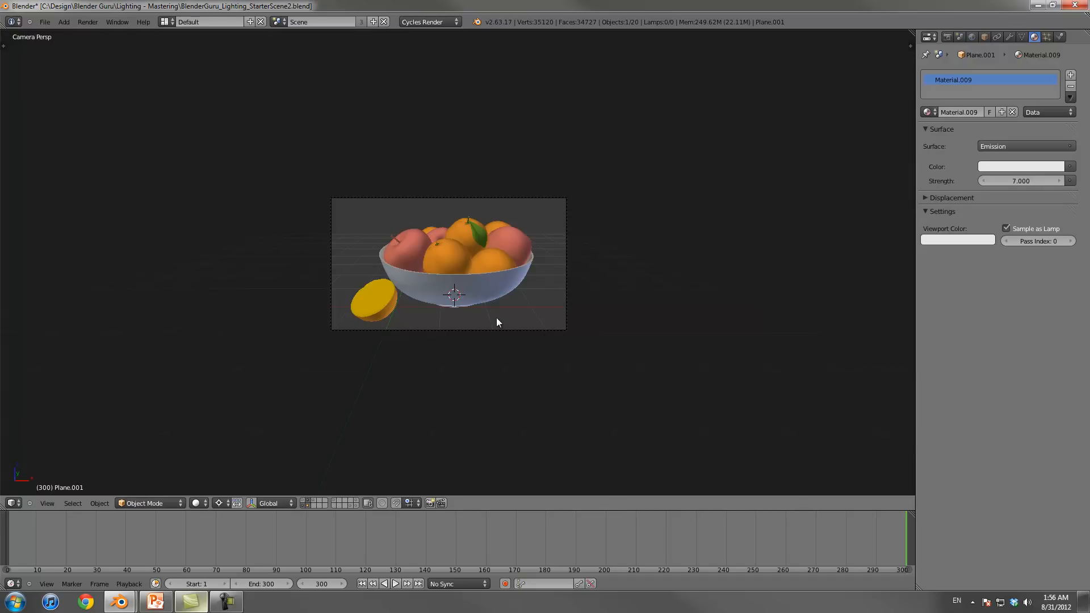
{"action": "key", "text": "KP_7"}
{"action": "scroll", "coordinate": [496, 317], "scroll_direction": "down", "scroll_amount": 6}
{"action": "middle_click_drag", "start_coordinate": [496, 317], "coordinate": [488, 199], "text": "shift"}
{"action": "scroll", "coordinate": [470, 273], "scroll_direction": "up", "scroll_amount": 7}
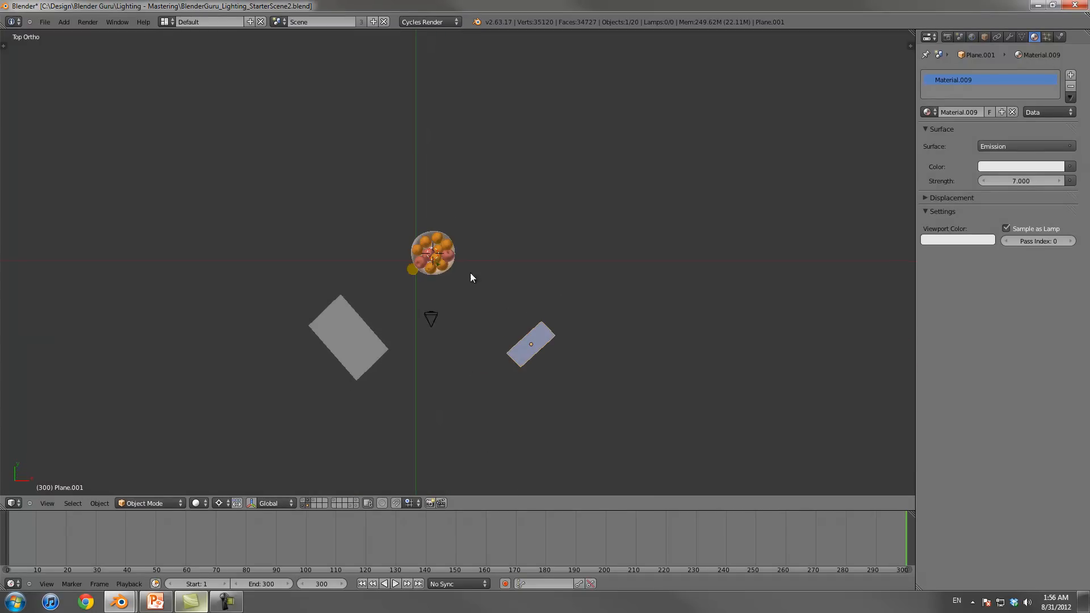
{"action": "right_click", "coordinate": [372, 347]}
Step: Add a Spot lamp and move it behind the fruit bowl, on the same side as the smaller plane
{"action": "key", "text": "shift+a"}
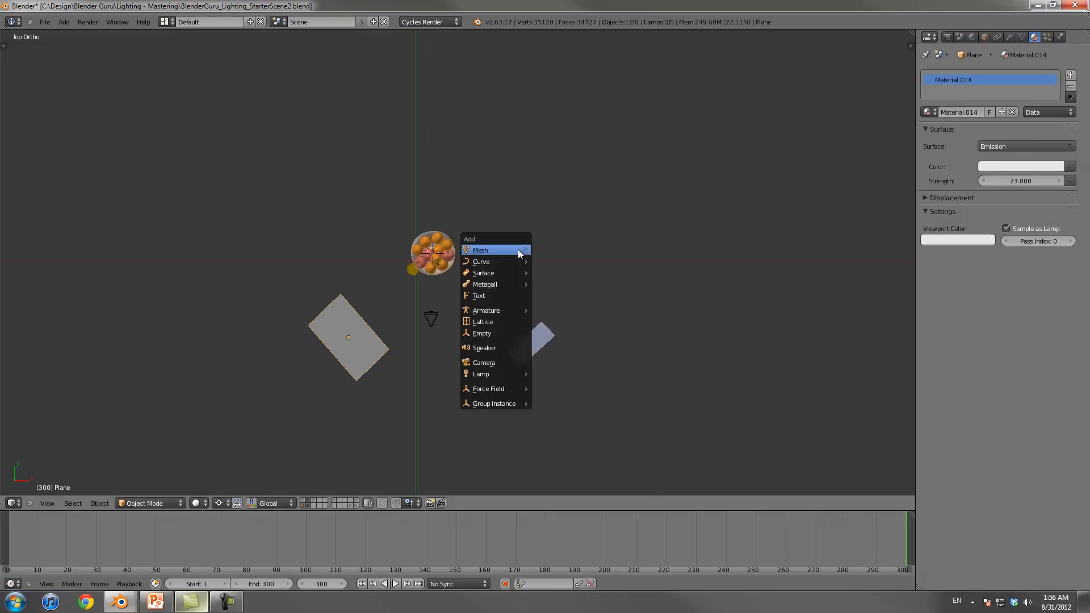
{"action": "mouse_move", "coordinate": [492, 373]}
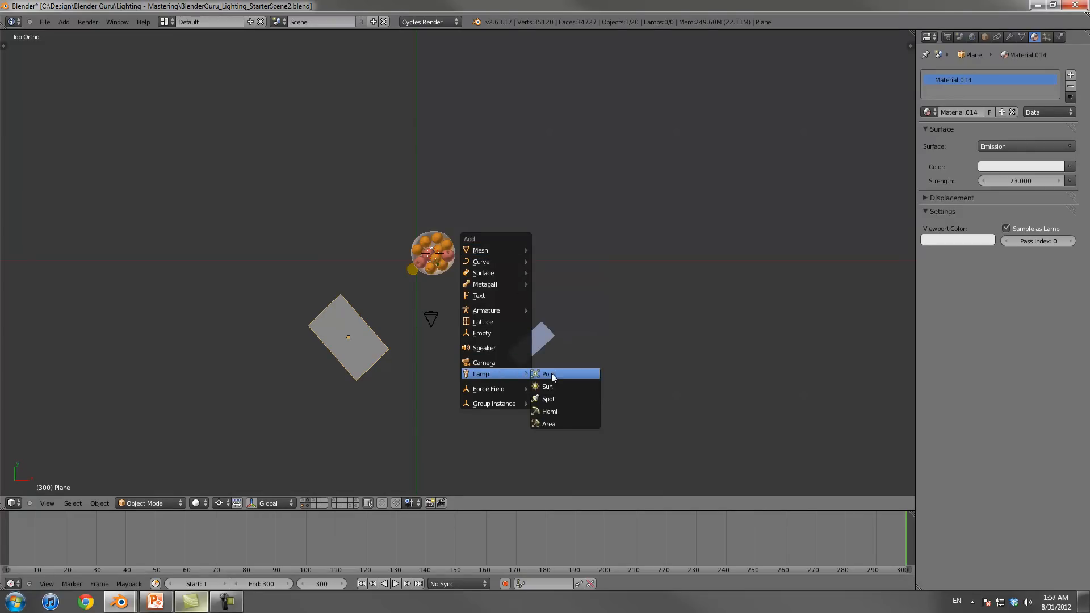
{"action": "left_click", "coordinate": [554, 398]}
{"action": "key", "text": "g"}
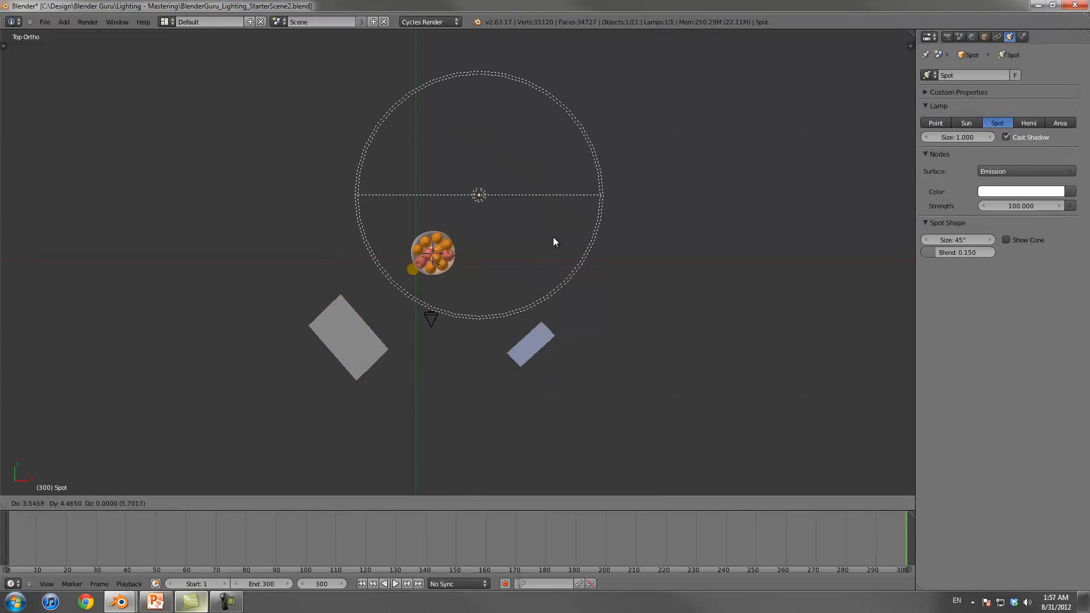
{"action": "left_click", "coordinate": [557, 225]}
{"action": "middle_click_drag", "start_coordinate": [523, 258], "coordinate": [483, 222]}
{"action": "key", "text": "shift+a"}
{"action": "mouse_move", "coordinate": [494, 223]}
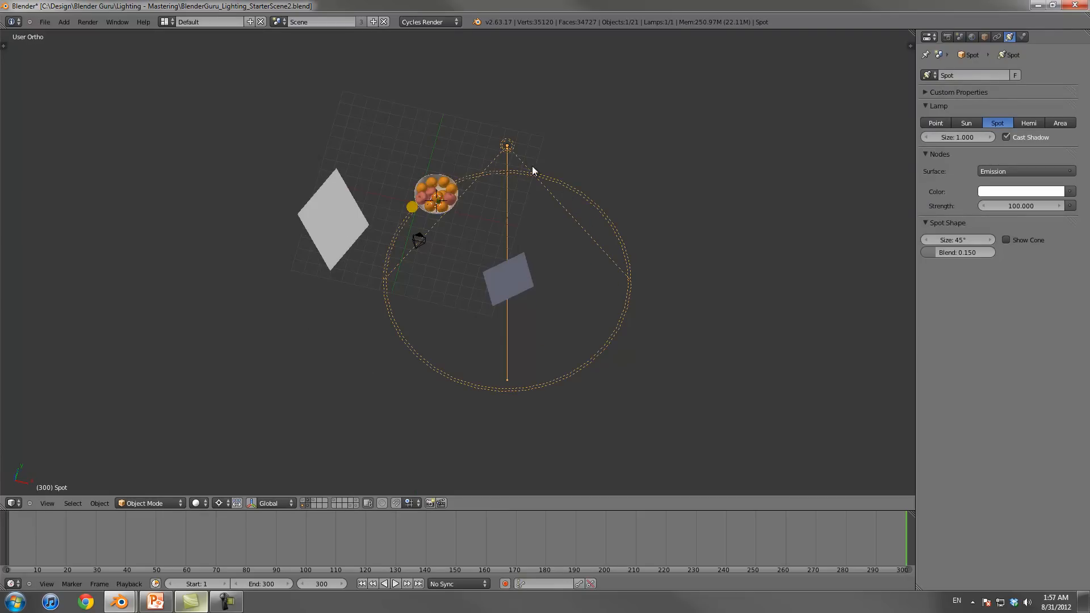
Step: Turn the spot lamp horizontal to face the bowl in side view and raise it along Z to the fruit's height
{"action": "key", "text": "KP_3"}
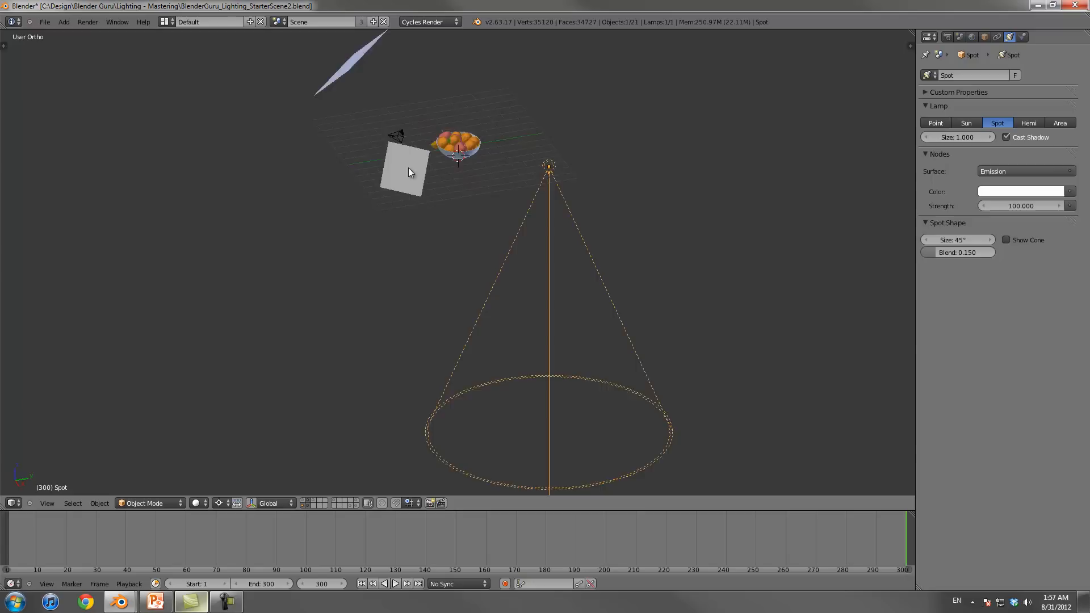
{"action": "middle_click_drag", "start_coordinate": [530, 287], "coordinate": [508, 357], "text": "shift"}
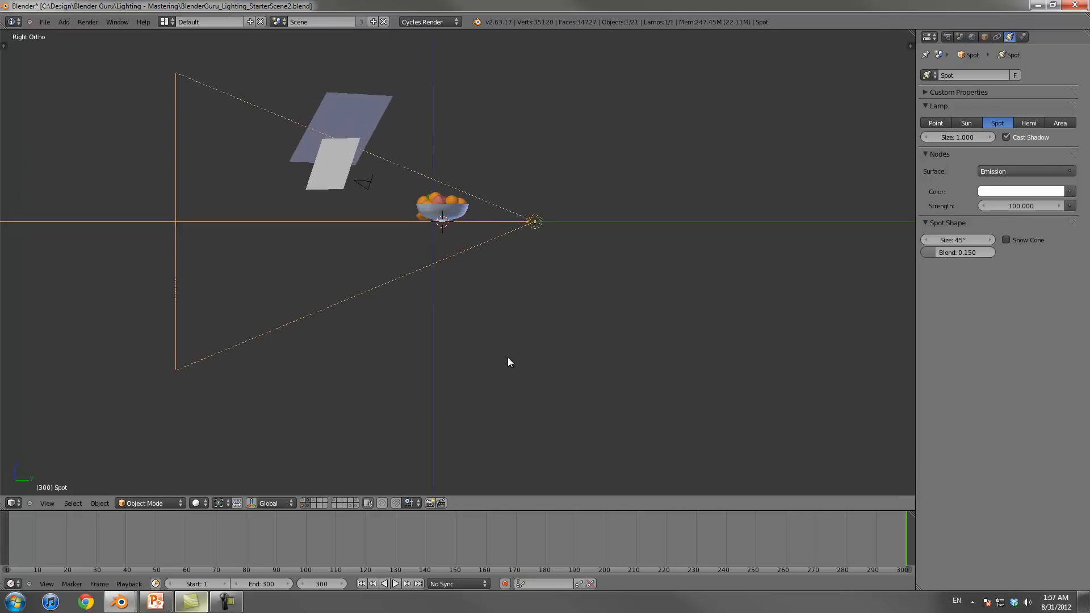
{"action": "scroll", "coordinate": [508, 355], "scroll_direction": "up", "scroll_amount": 2}
{"action": "key", "text": "g"}
{"action": "key", "text": "z"}
{"action": "left_click", "coordinate": [536, 312]}
{"action": "key", "text": "shift+a"}
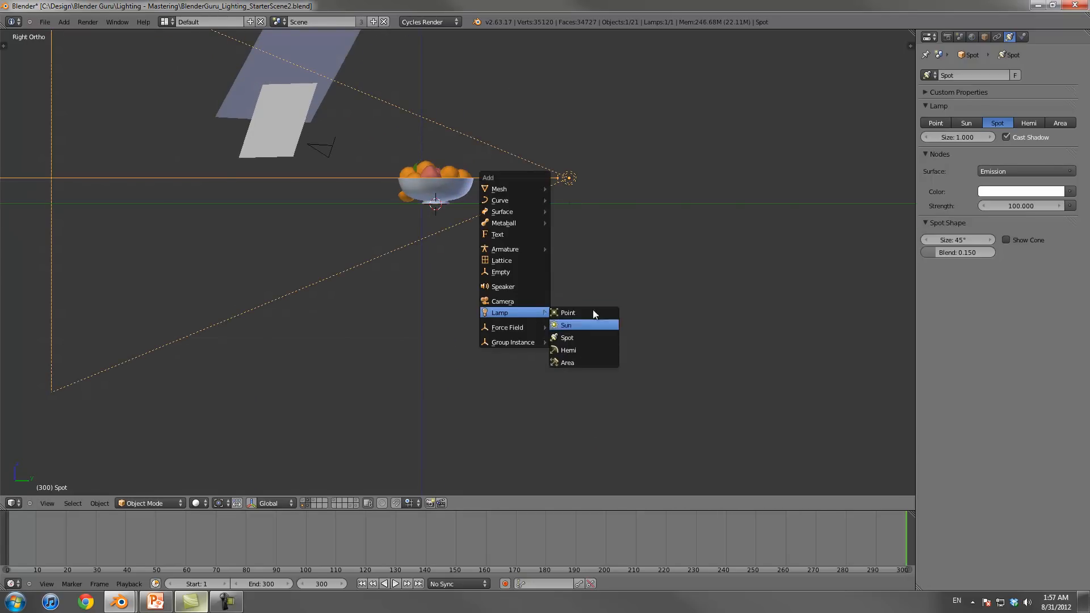
{"action": "key", "text": "shift+a"}
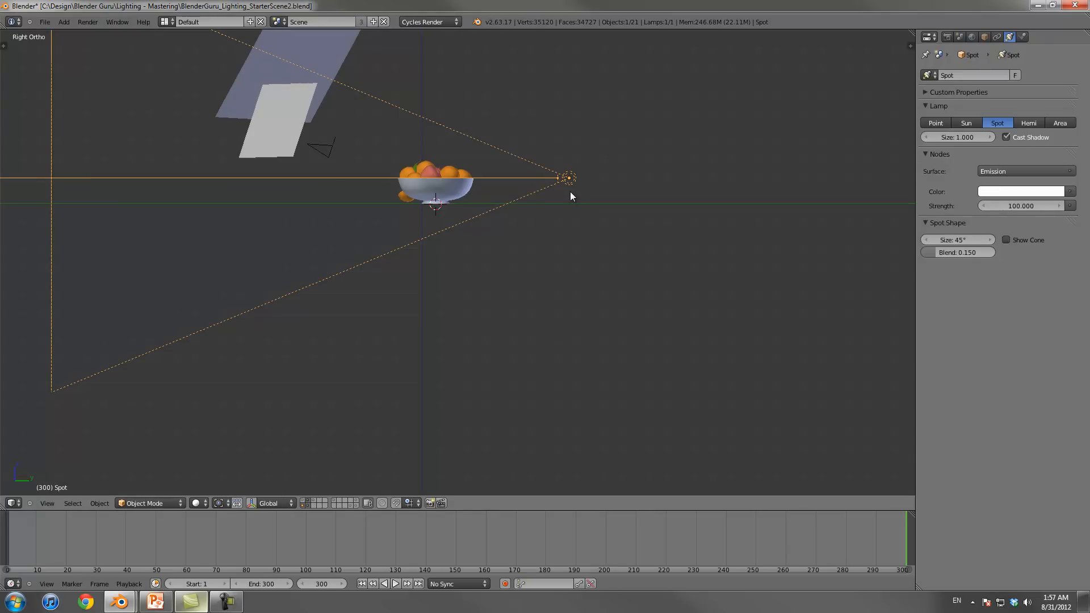
{"action": "key", "text": "g"}
{"action": "key", "text": "z"}
{"action": "left_click", "coordinate": [571, 192]}
Step: Rotate the spot lamp in top view so its cone points at the fruit bowl
{"action": "key", "text": "KP_7"}
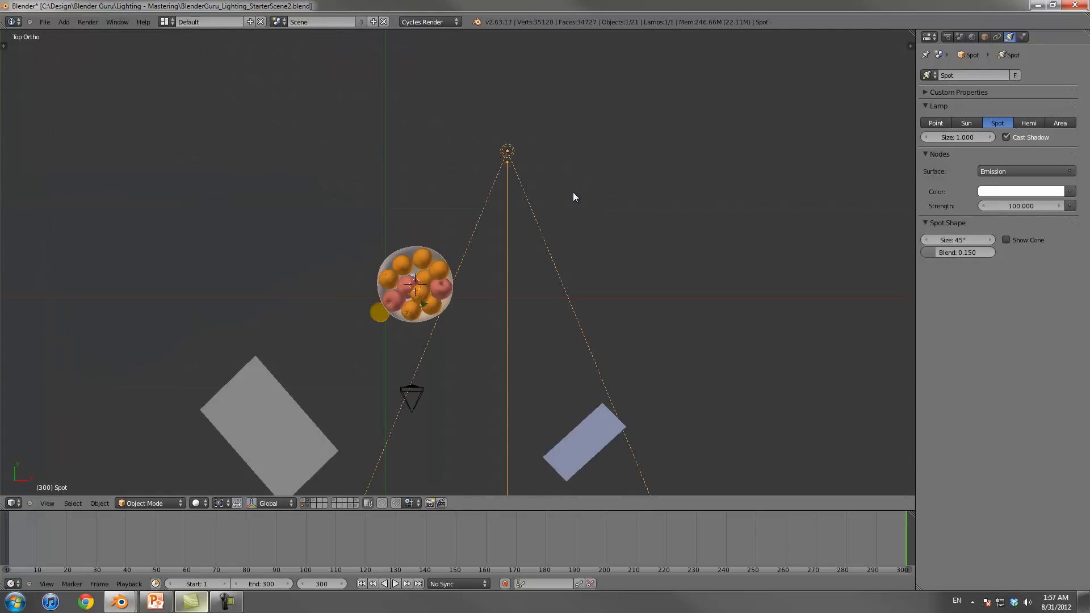
{"action": "key", "text": "r"}
{"action": "left_click", "coordinate": [604, 334]}
{"action": "middle_click_drag", "start_coordinate": [604, 334], "coordinate": [435, 209]}
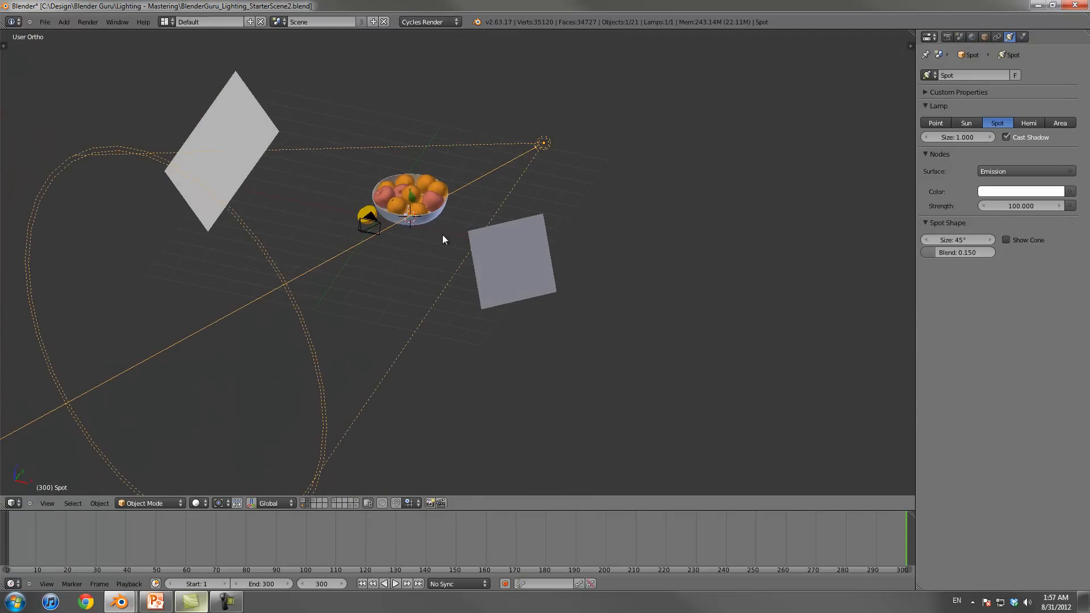
Step: Move the spot lamp slightly towards the upper-right corner of the camera frame in camera view
{"action": "key", "text": "KP_5"}
{"action": "key", "text": "KP_0"}
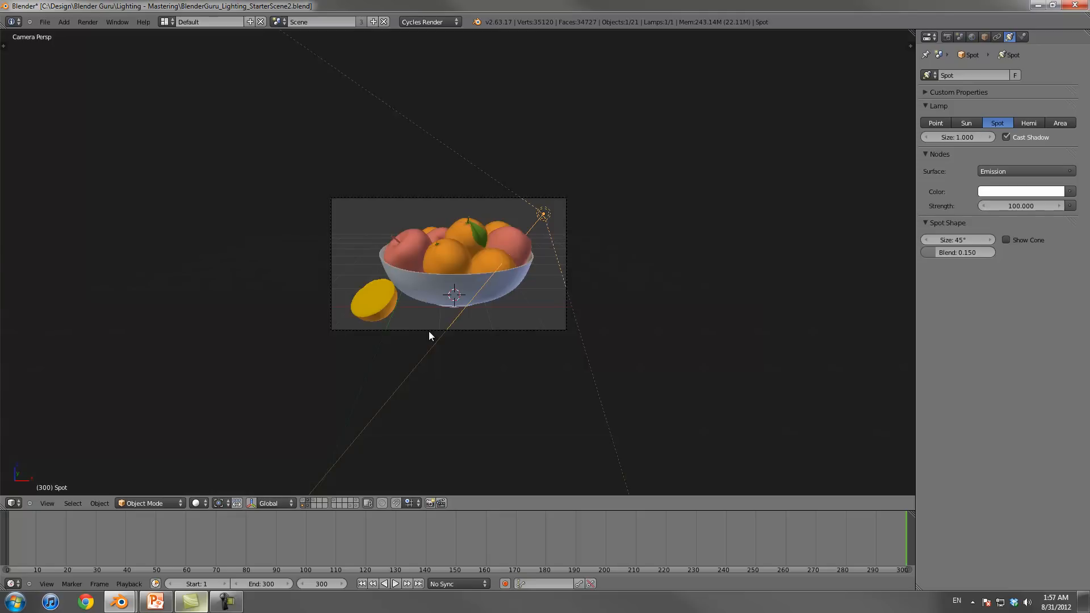
{"action": "scroll", "coordinate": [428, 331], "scroll_direction": "up", "scroll_amount": 3}
{"action": "key", "text": "g"}
{"action": "left_click", "coordinate": [706, 137]}
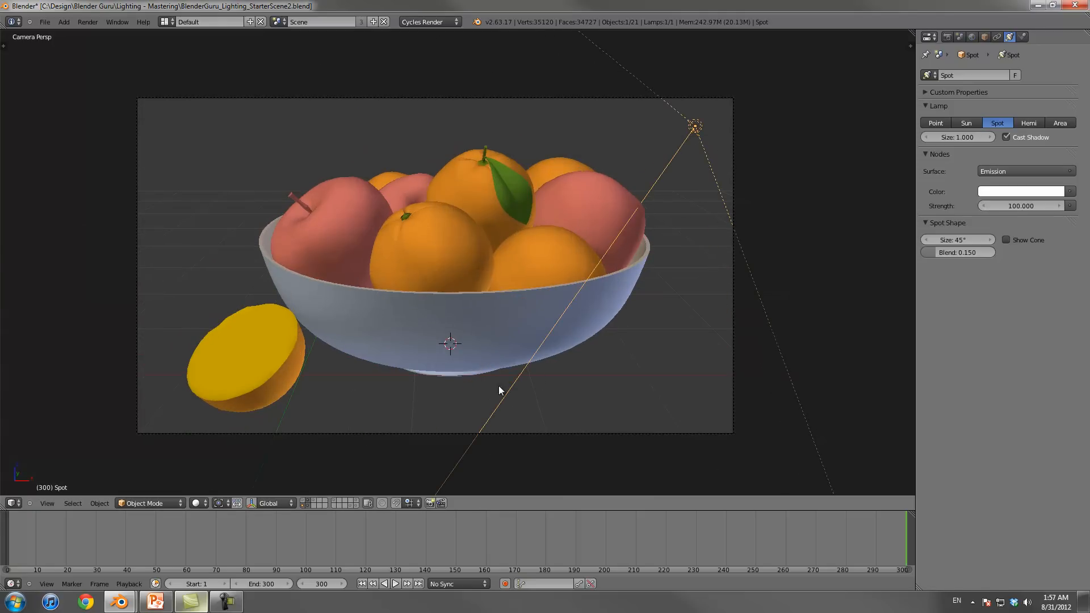
Step: Move the spot lamp to a separate layer, show that layer alongside the fruit, and preview its light in rendered shading
{"action": "left_click", "coordinate": [199, 504]}
{"action": "key", "text": "m"}
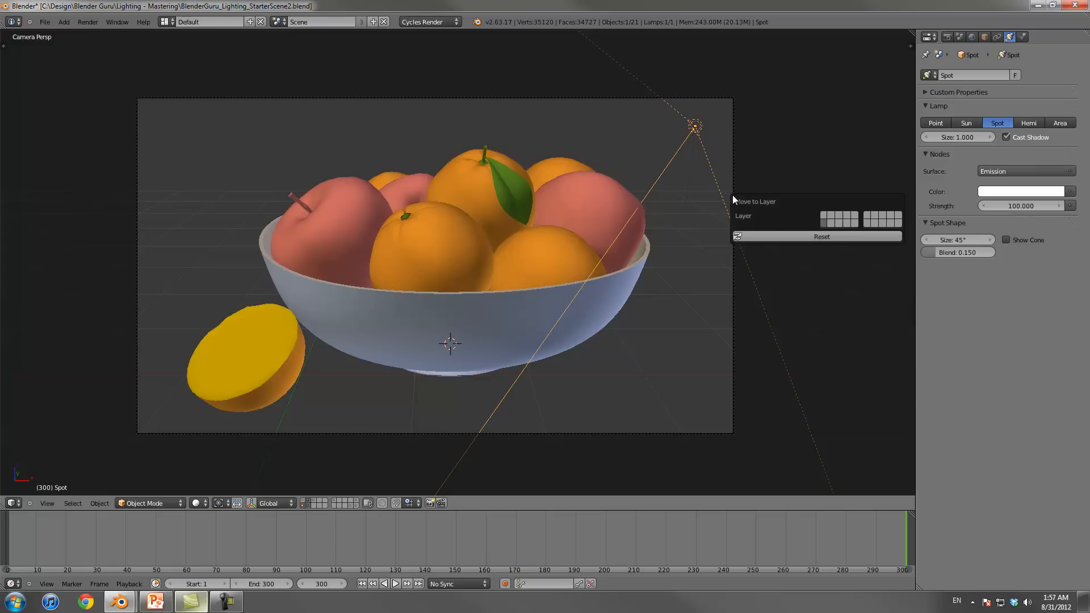
{"action": "left_click", "coordinate": [840, 223]}
{"action": "left_click", "coordinate": [306, 507], "text": "shift"}
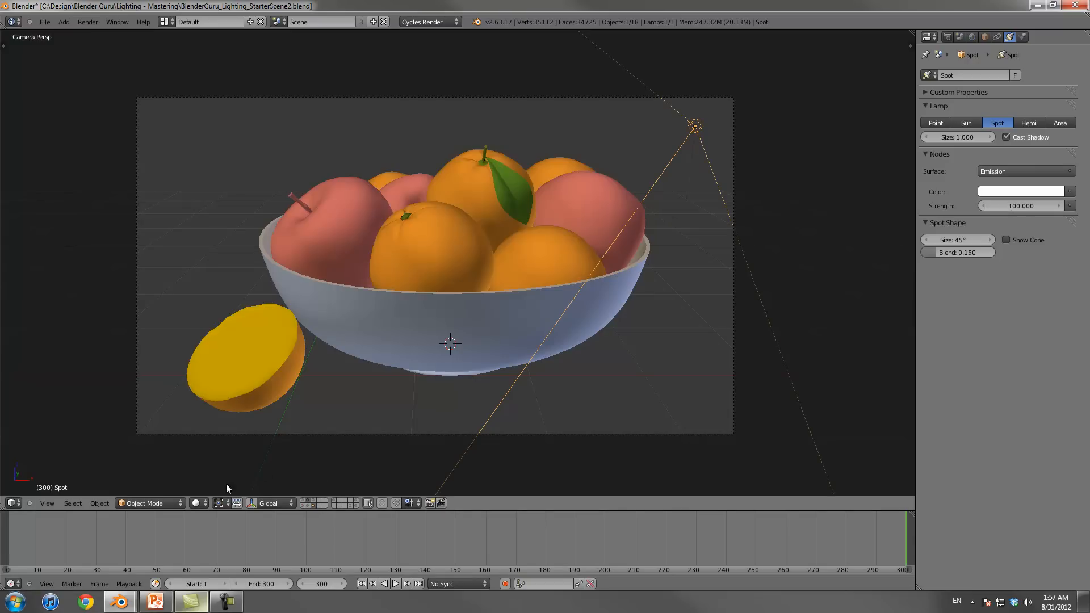
{"action": "left_click", "coordinate": [200, 504]}
{"action": "left_click", "coordinate": [214, 430]}
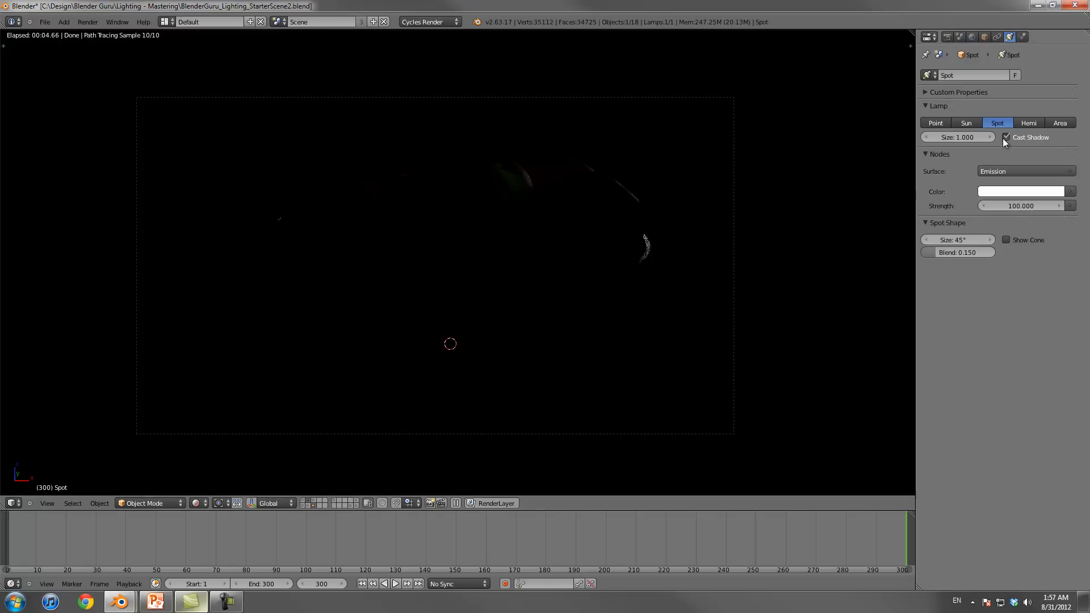
Step: Set the spot lamp's emission strength to 500
{"action": "left_click", "coordinate": [1016, 207]}
{"action": "type", "text": "500"}
{"action": "key", "text": "Return"}
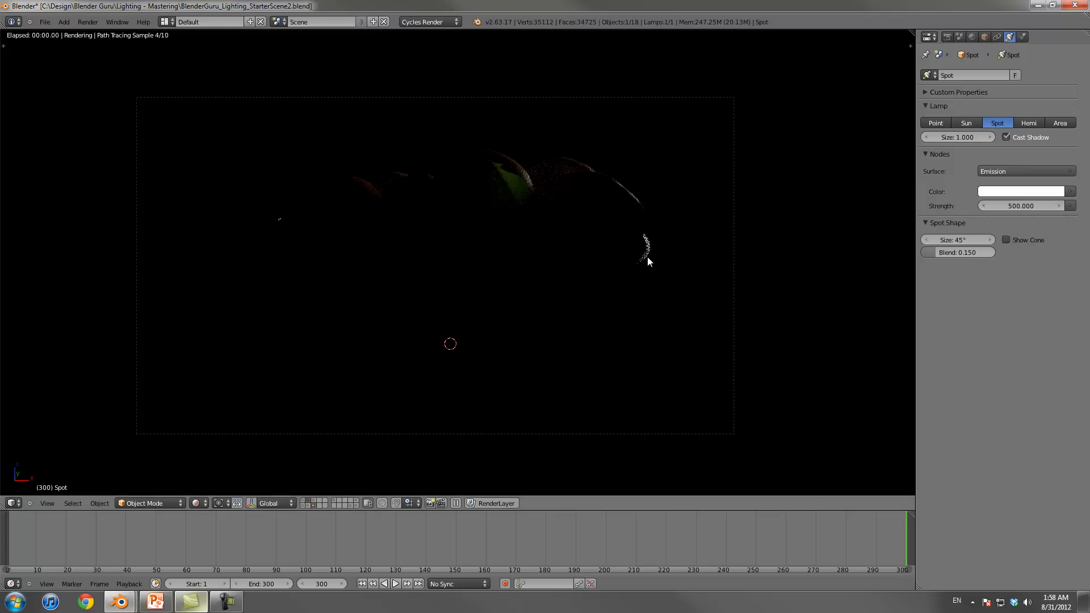
Step: In solid top view, move the spot lamp along X and Y towards the bowl and rotate it to aim at the fruit
{"action": "key", "text": "KP_7"}
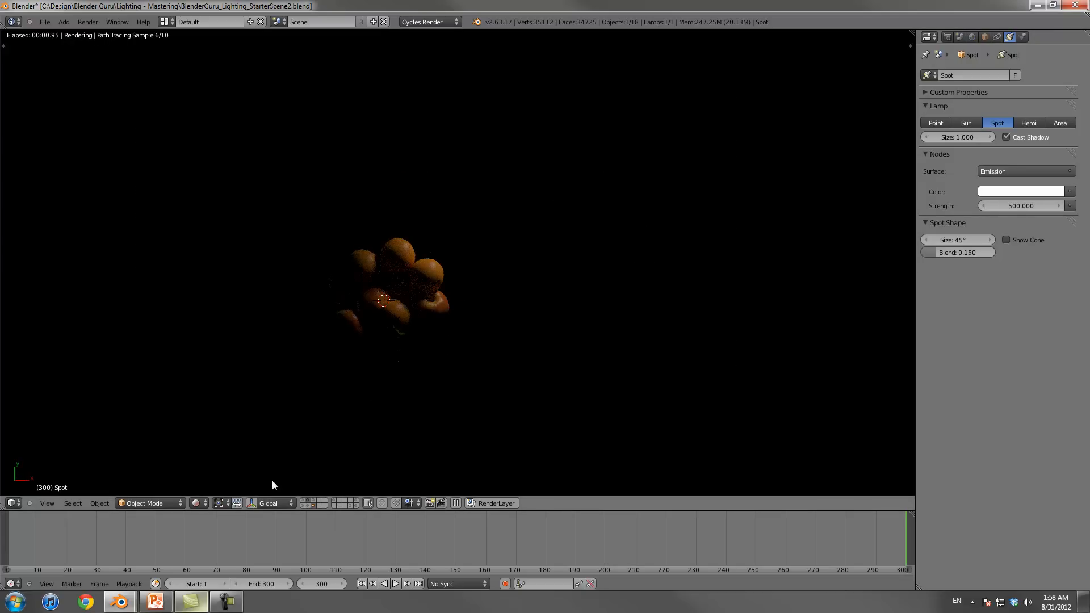
{"action": "left_click", "coordinate": [199, 503]}
{"action": "left_click", "coordinate": [218, 469]}
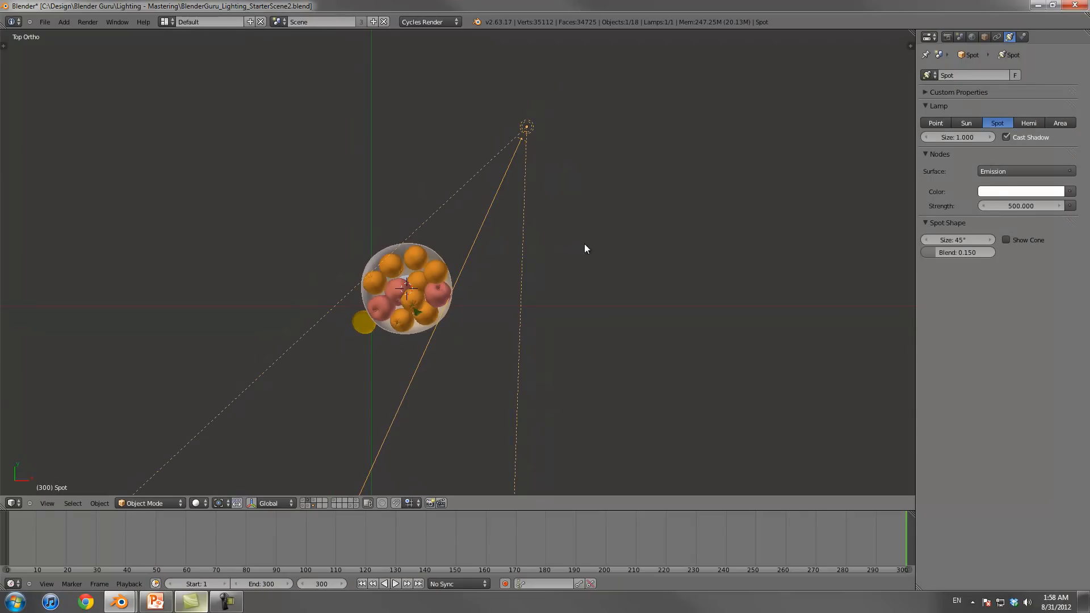
{"action": "key", "text": "g"}
{"action": "key", "text": "x"}
{"action": "key", "text": "y"}
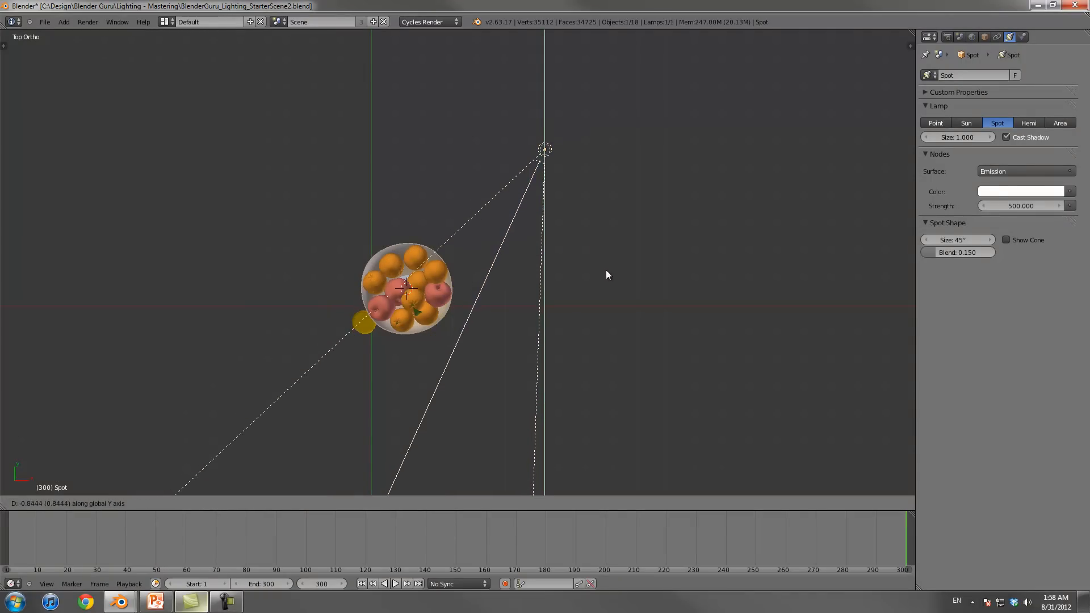
{"action": "left_click", "coordinate": [609, 284]}
{"action": "key", "text": "r"}
{"action": "left_click", "coordinate": [601, 350]}
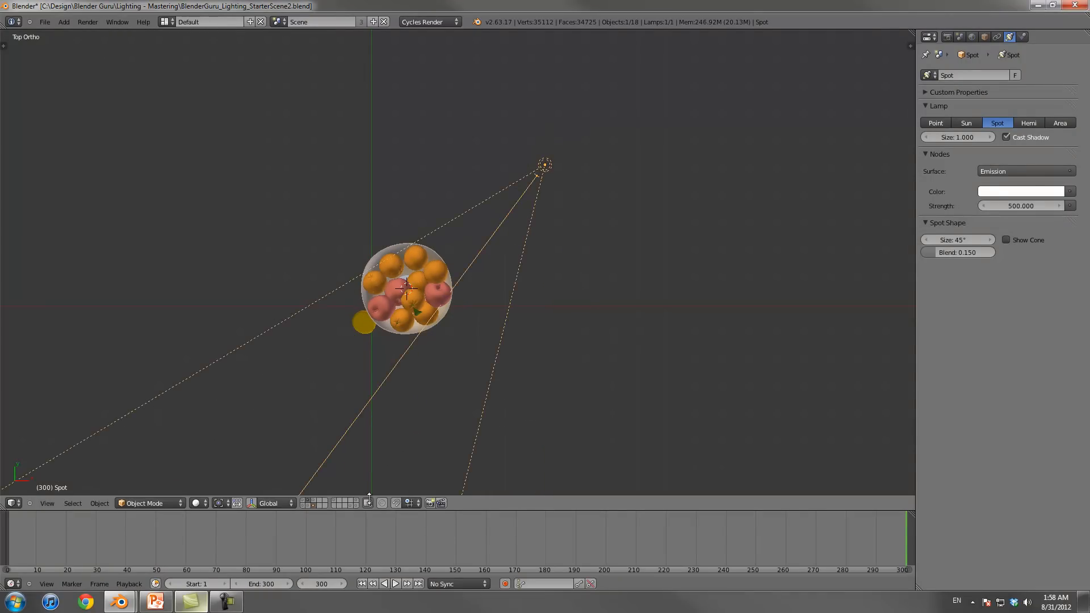
Step: Show the cloth and table layer and move the spot lamp along Y and X in front of the backdrop cloth, closer to the bowl
{"action": "left_click", "coordinate": [316, 501], "text": "shift"}
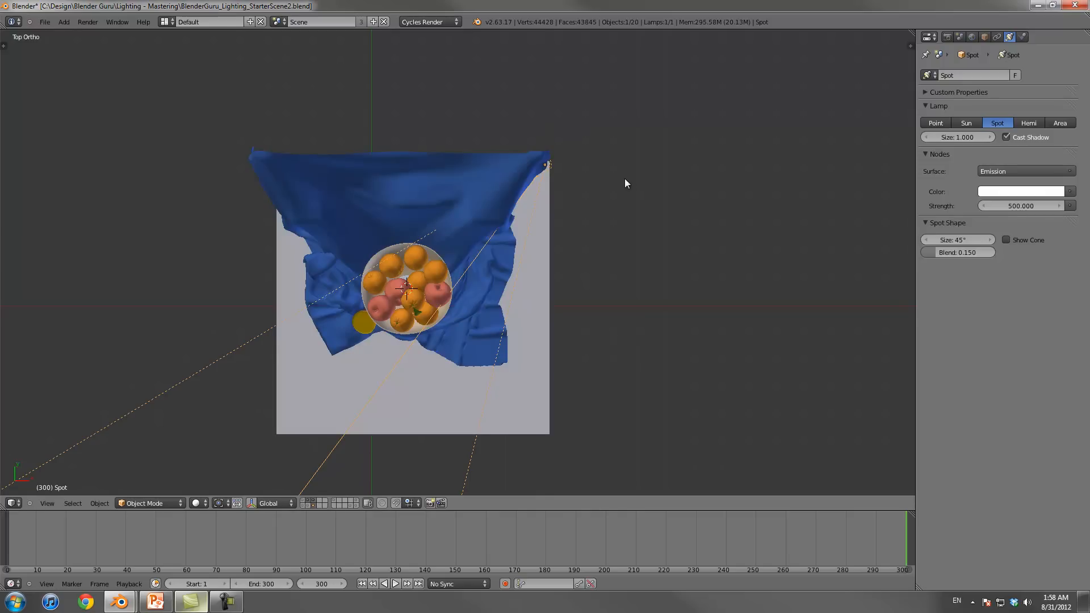
{"action": "key", "text": "g"}
{"action": "key", "text": "y"}
{"action": "left_click", "coordinate": [612, 230]}
{"action": "key", "text": "g"}
{"action": "key", "text": "y"}
{"action": "key", "text": "x"}
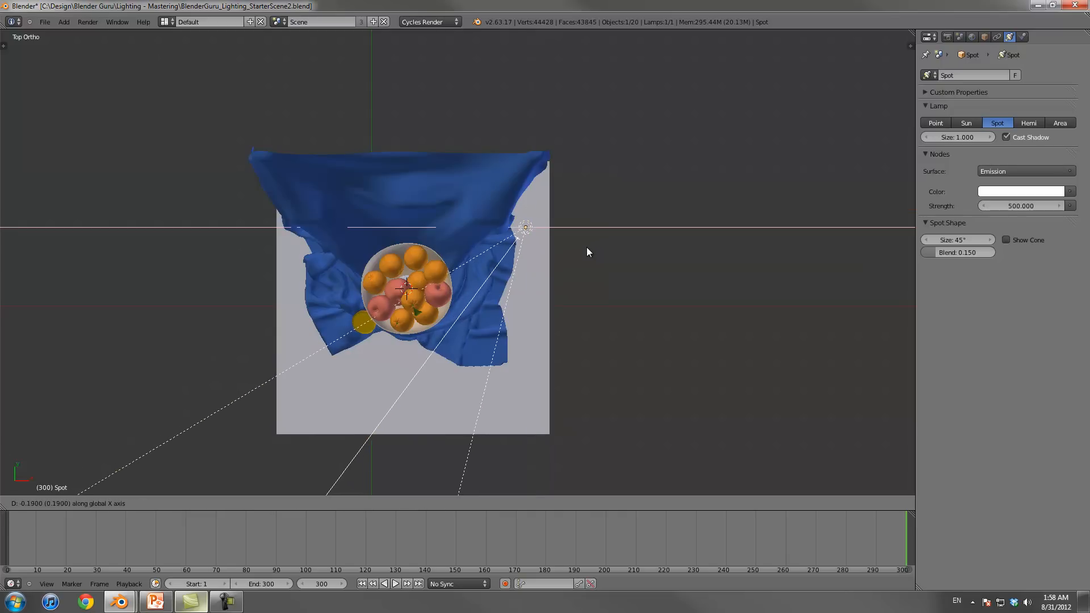
{"action": "left_click", "coordinate": [577, 251]}
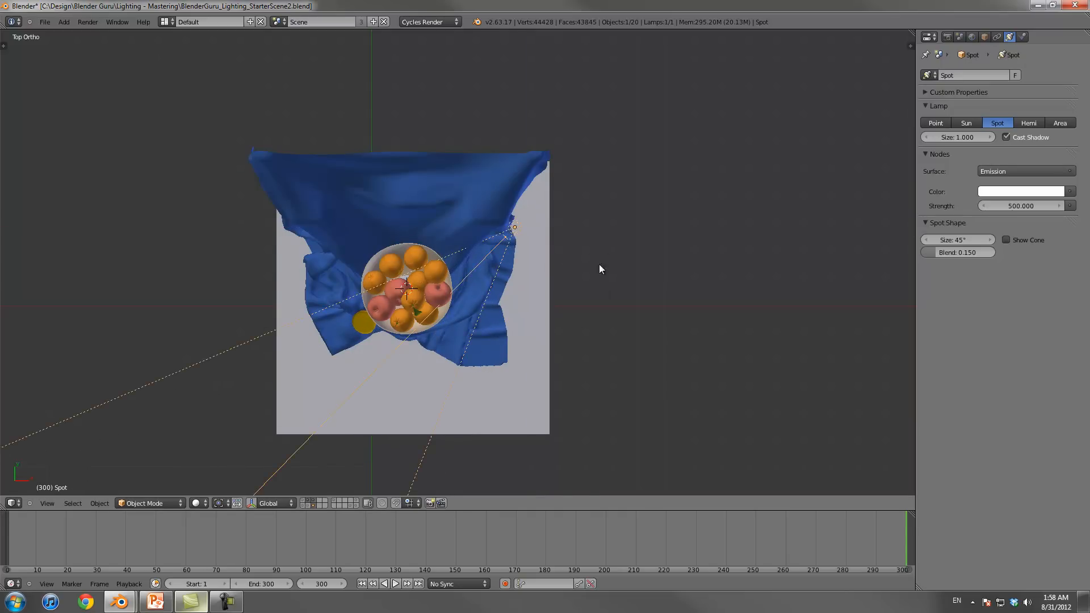
Step: Test render the camera view to check the spot lamp's light on the bowl and cloth
{"action": "key", "text": "KP_0"}
{"action": "key", "text": "F12"}
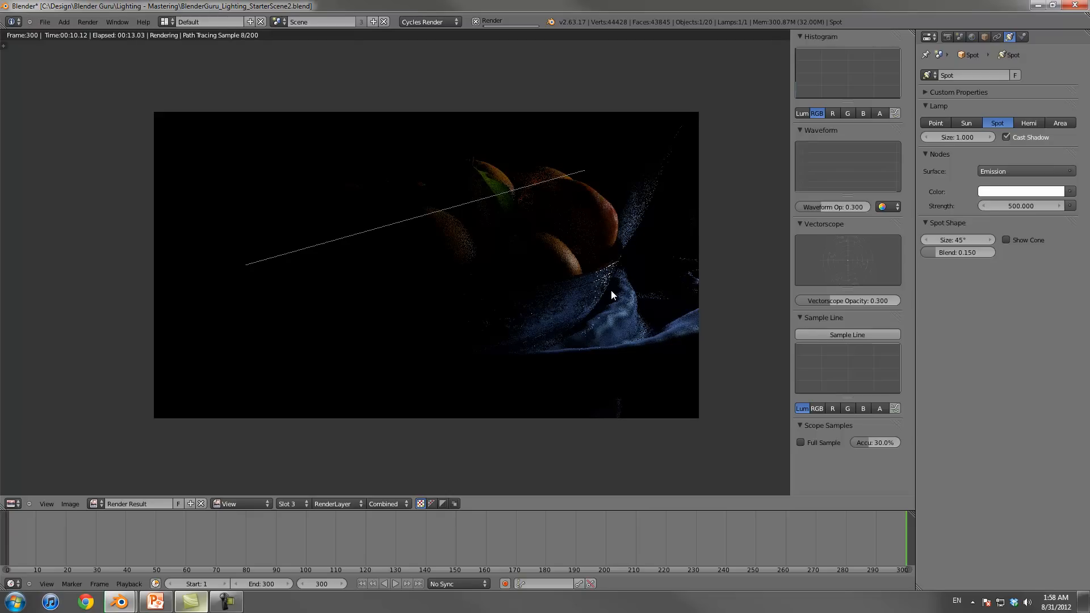
{"action": "key", "text": "Escape"}
Step: Narrow the spot lamp's cone to 25.31° and adjust its rotation and position towards the fruit
{"action": "key", "text": "KP_0"}
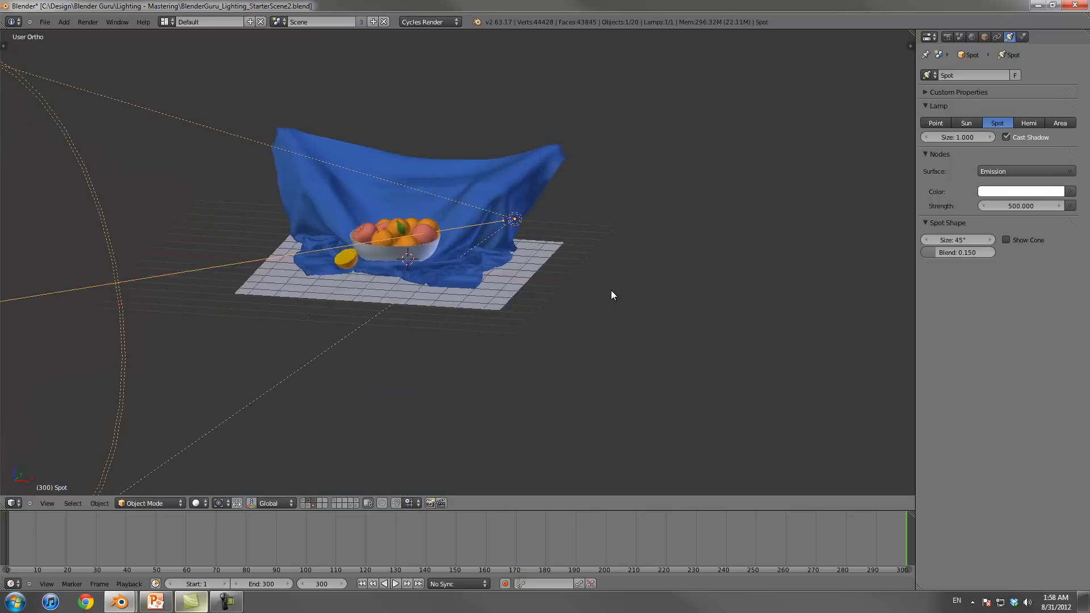
{"action": "key", "text": "r"}
{"action": "right_click", "coordinate": [584, 290]}
{"action": "left_click_drag", "start_coordinate": [958, 240], "coordinate": [923, 239]}
{"action": "mouse_move", "coordinate": [632, 250]}
{"action": "middle_mouse_down"}
{"action": "mouse_move", "coordinate": [614, 239]}
{"action": "mouse_move", "coordinate": [656, 285]}
{"action": "mouse_move", "coordinate": [584, 298]}
{"action": "mouse_move", "coordinate": [605, 278]}
{"action": "middle_mouse_up"}
{"action": "key", "text": "r"}
{"action": "left_click", "coordinate": [615, 251]}
{"action": "key", "text": "g"}
{"action": "left_click", "coordinate": [616, 255]}
Step: Compare the camera view of the repositioned spot lamp with the last render result
{"action": "key", "text": "KP_0"}
{"action": "scroll", "coordinate": [611, 290], "scroll_direction": "up", "scroll_amount": 3}
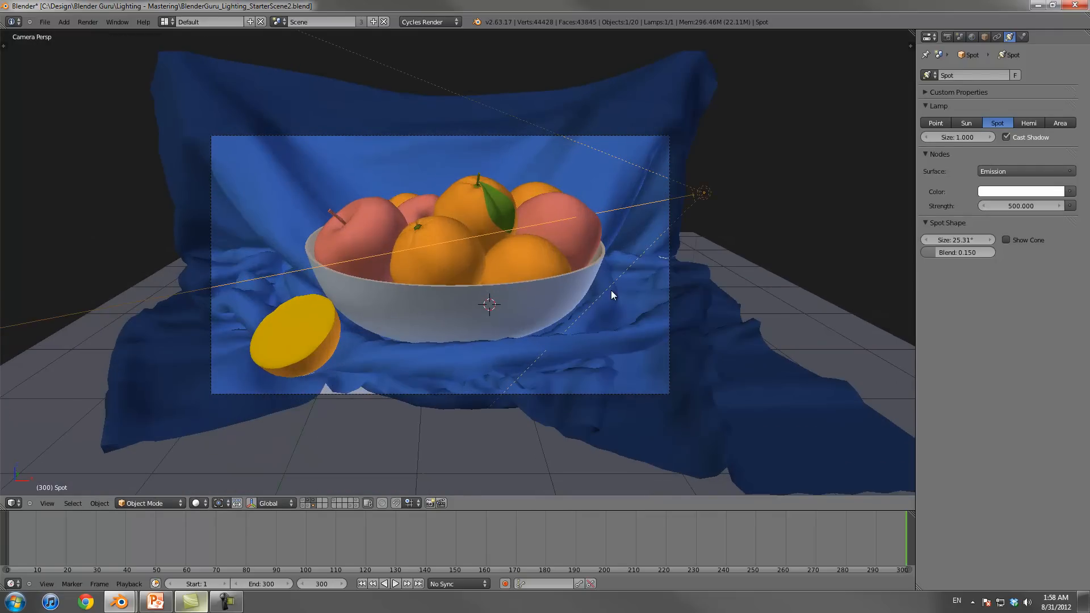
{"action": "key", "text": "F12"}
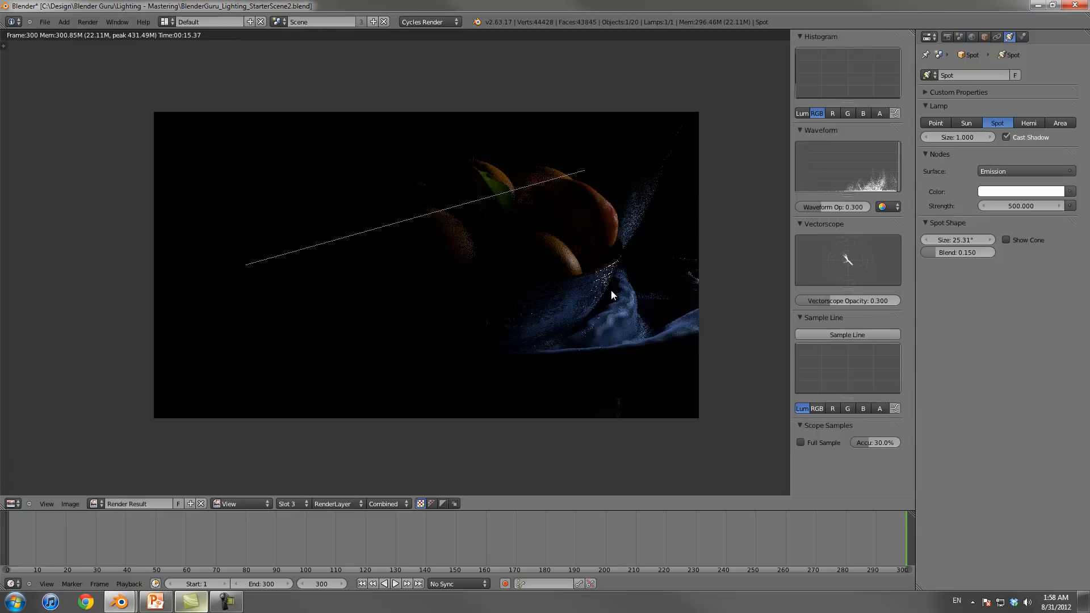
{"action": "key", "text": "F11"}
{"action": "key", "text": "F11"}
{"action": "key", "text": "F11"}
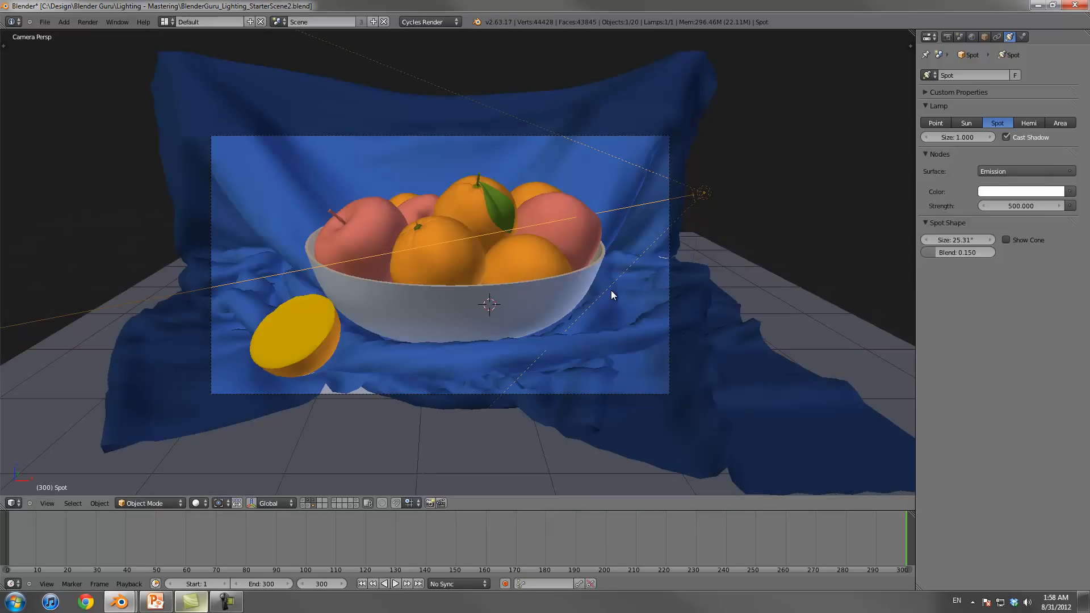
Step: Hide the cloth and table layer and save the file over the existing version
{"action": "key", "text": "shift+2"}
{"action": "key", "text": "ctrl+s"}
{"action": "key", "text": "Return"}
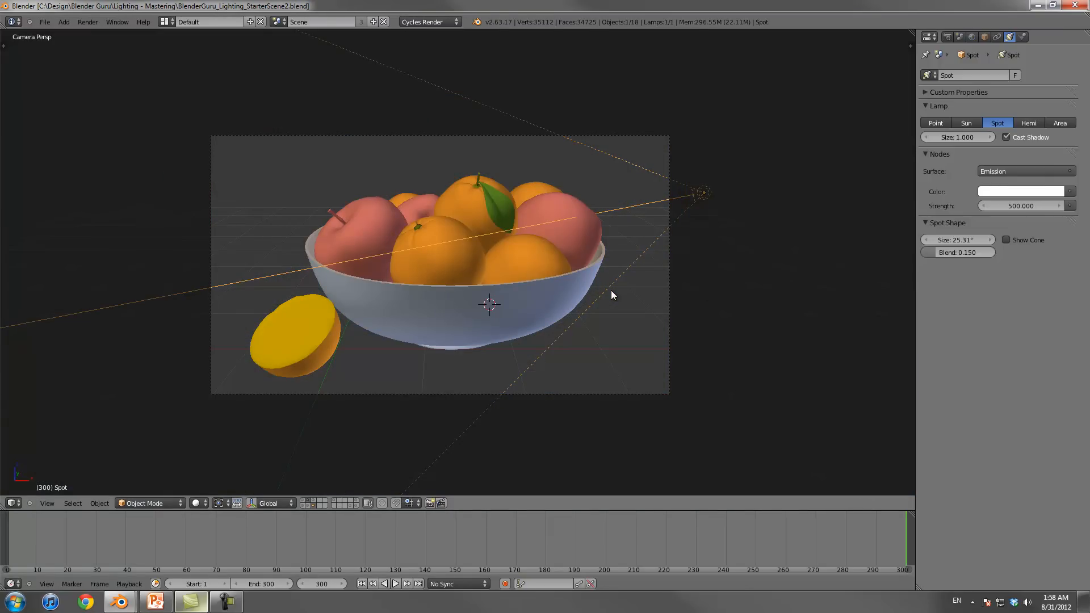
Step: Preview the spot lamp in rendered shading with its size set to 0 and inspect the shadow edges on the fruit
{"action": "left_click", "coordinate": [199, 503]}
{"action": "left_click", "coordinate": [219, 430]}
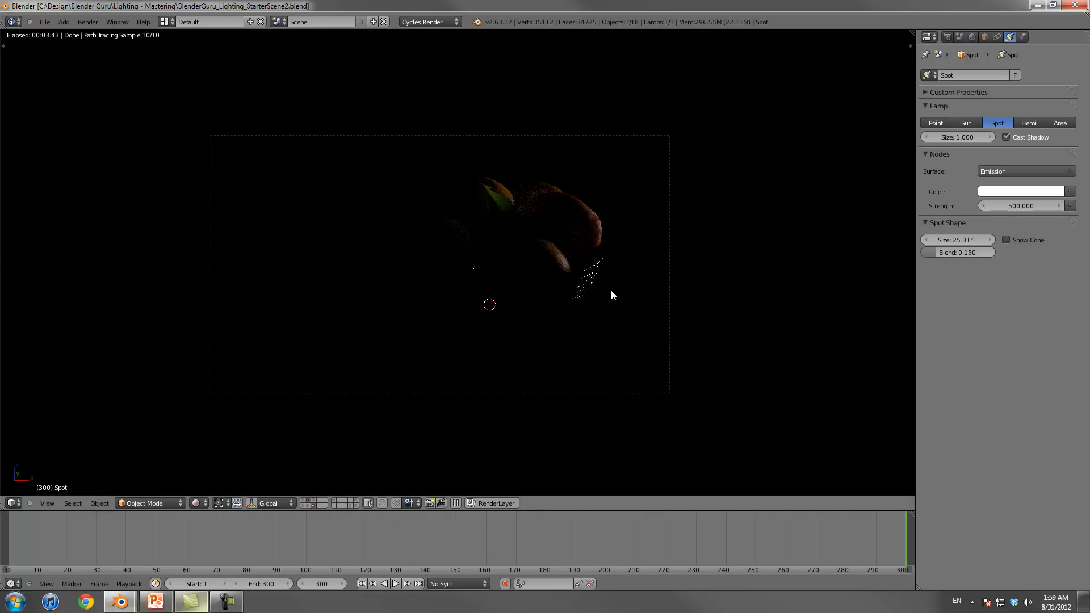
{"action": "mouse_move", "coordinate": [957, 138]}
{"action": "left_mouse_down"}
{"action": "mouse_move", "coordinate": [993, 137]}
{"action": "mouse_move", "coordinate": [942, 138]}
{"action": "left_mouse_up"}
{"action": "scroll", "coordinate": [611, 291], "scroll_direction": "up", "scroll_amount": 4}
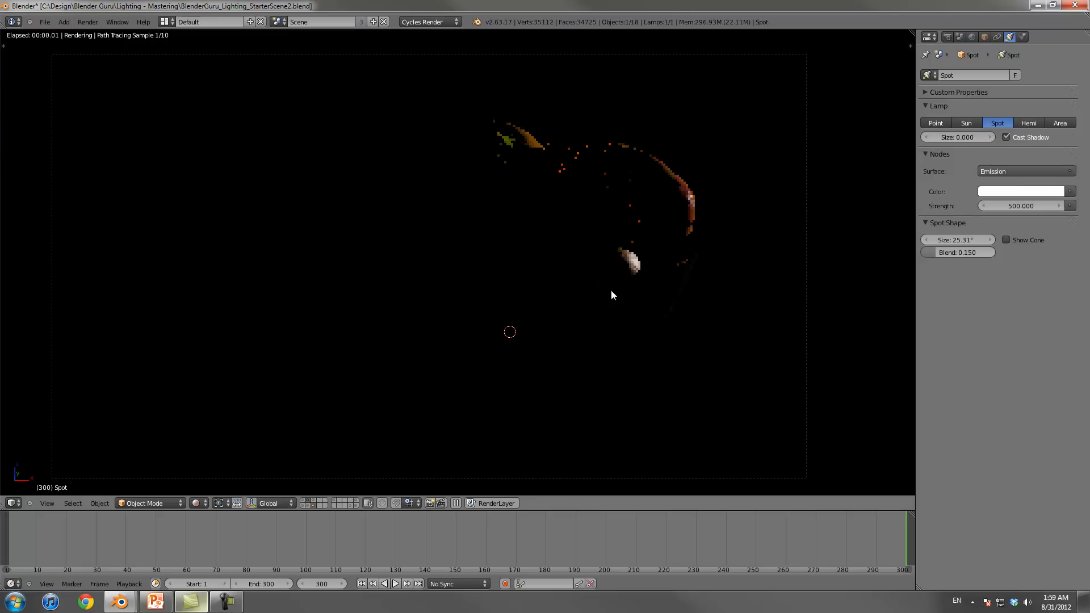
{"action": "mouse_move", "coordinate": [611, 291]}
{"action": "middle_mouse_down", "text": "shift"}
{"action": "mouse_move", "coordinate": [539, 317]}
{"action": "mouse_move", "coordinate": [576, 304]}
{"action": "middle_mouse_up", "text": "shift"}
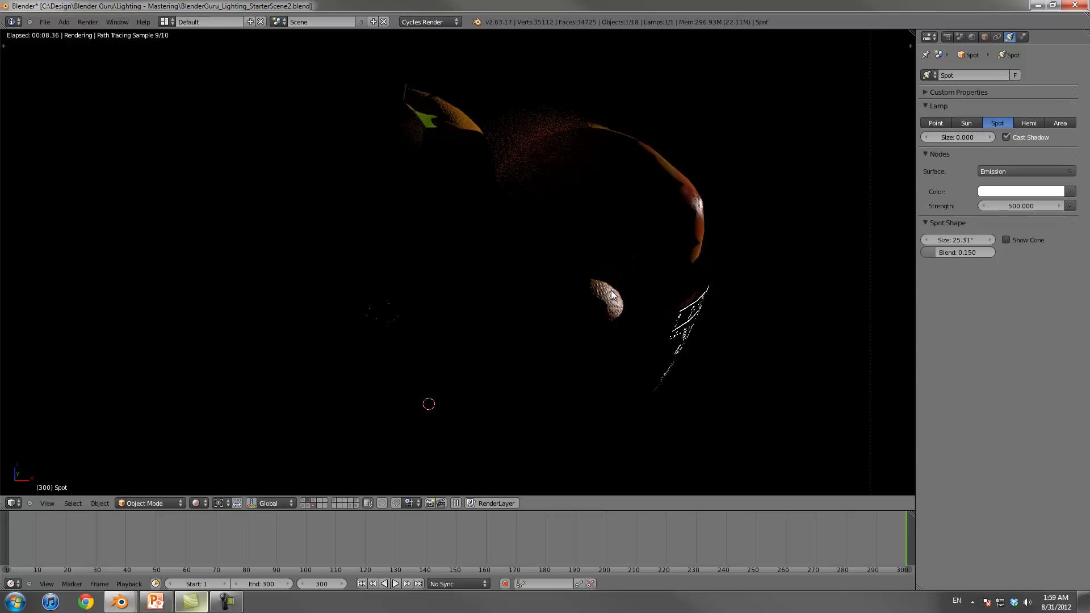
Step: Set the spot lamp's size to 1 and return the viewport to solid shading
{"action": "left_click", "coordinate": [958, 137]}
{"action": "type", "text": "1"}
{"action": "key", "text": "Return"}
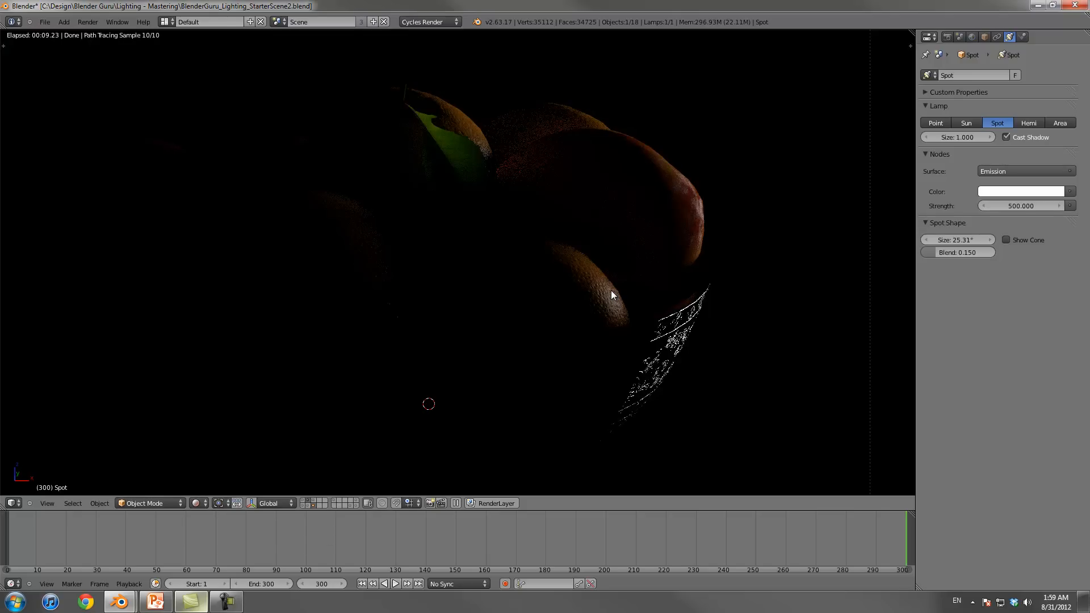
{"action": "left_click", "coordinate": [199, 503]}
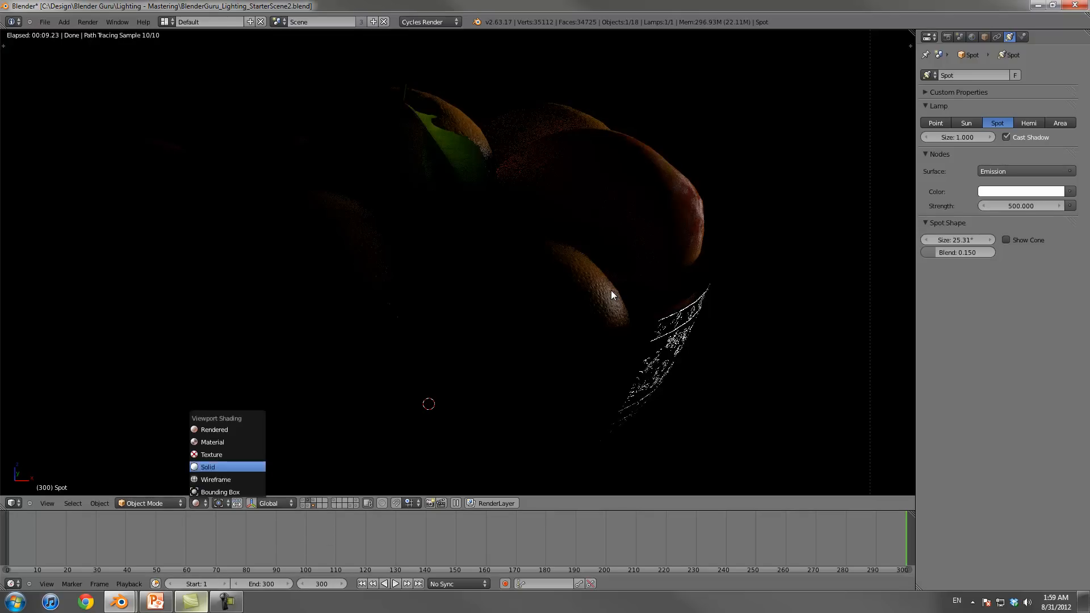
{"action": "left_click", "coordinate": [209, 467]}
Step: Show the layers of the cloth and the emissive planes again and save the file
{"action": "scroll", "coordinate": [612, 296], "scroll_direction": "down", "scroll_amount": 5}
{"action": "scroll", "coordinate": [613, 295], "scroll_direction": "down", "scroll_amount": 3}
{"action": "scroll", "coordinate": [612, 295], "scroll_direction": "up", "scroll_amount": 5}
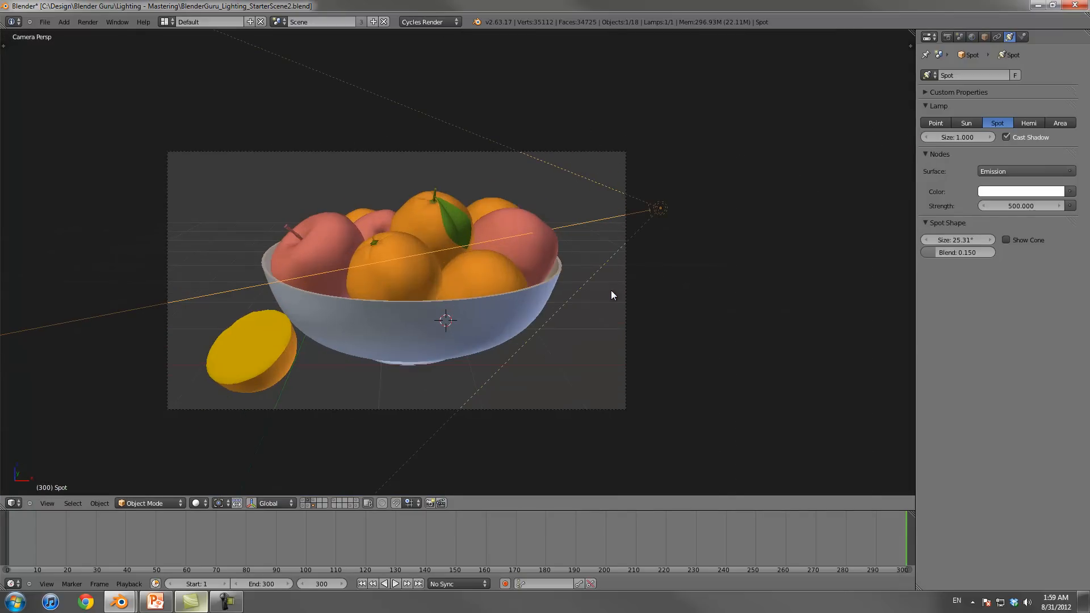
{"action": "key", "text": "ctrl+s"}
{"action": "key", "text": "Return"}
{"action": "key", "text": "shift+2"}
{"action": "key", "text": "shift+3"}
{"action": "key", "text": "KP_0"}
{"action": "scroll", "coordinate": [612, 295], "scroll_direction": "down", "scroll_amount": 3}
{"action": "key", "text": "ctrl+s"}
{"action": "key", "text": "Return"}
Step: Render the scene with all lights and draw a sample line diagonally across the fruit in the render result
{"action": "key", "text": "F12"}
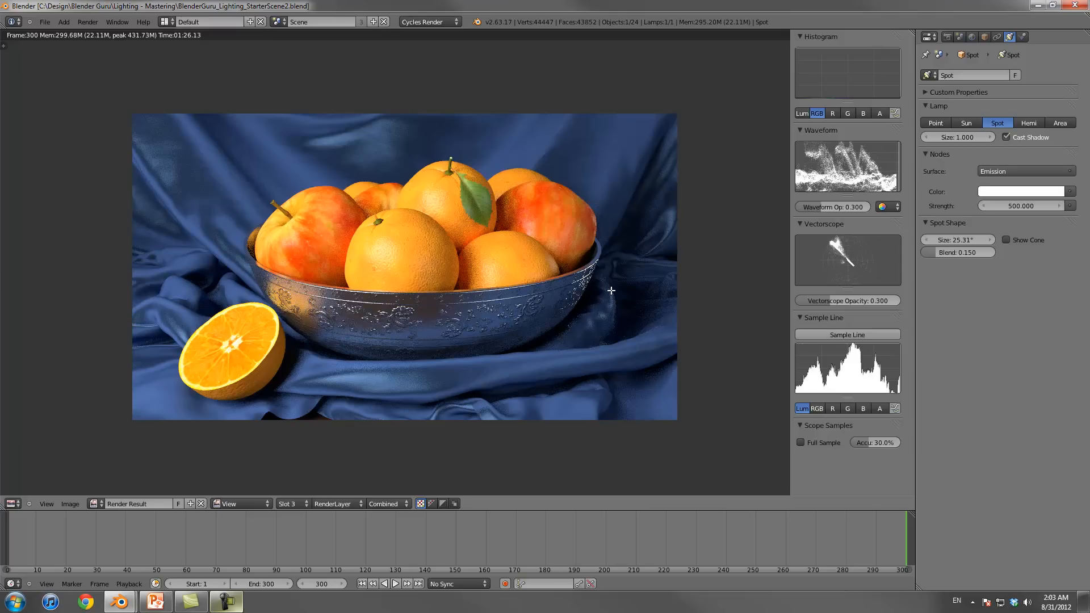
{"action": "left_click_drag", "start_coordinate": [200, 279], "coordinate": [593, 163]}
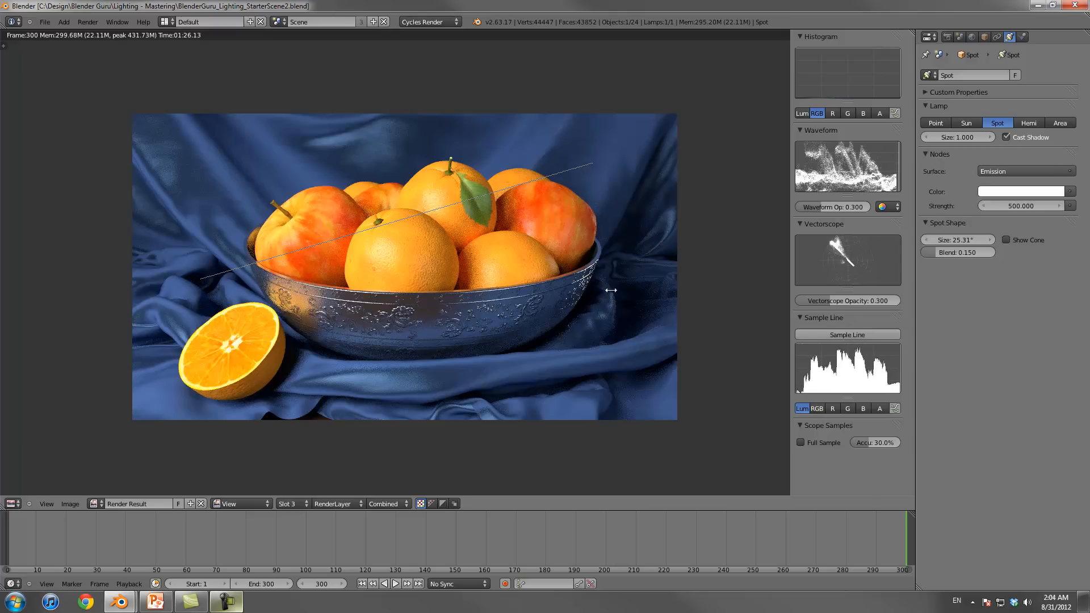